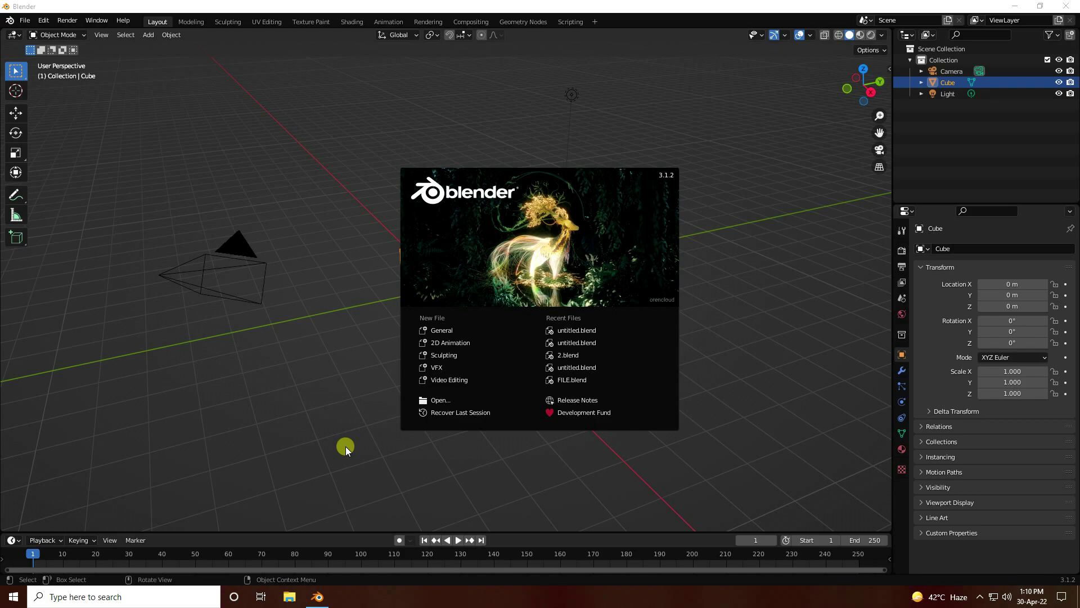
Step: Start a General scene and delete the default camera, cube and light
{"action": "left_click", "coordinate": [444, 329]}
{"action": "left_click_drag", "start_coordinate": [171, 197], "coordinate": [640, 404]}
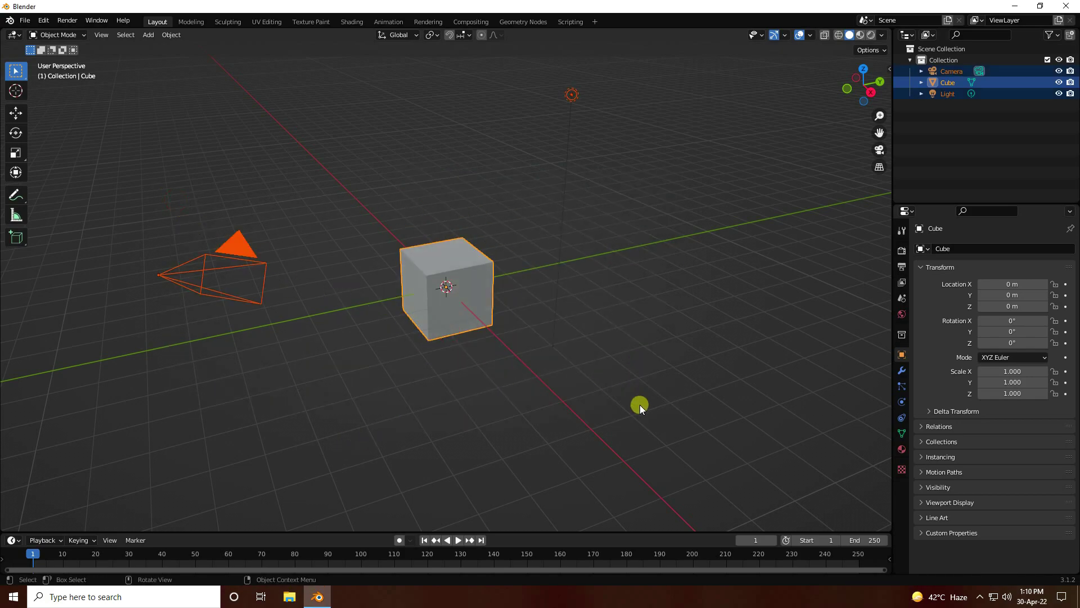
{"action": "key", "text": "Delete"}
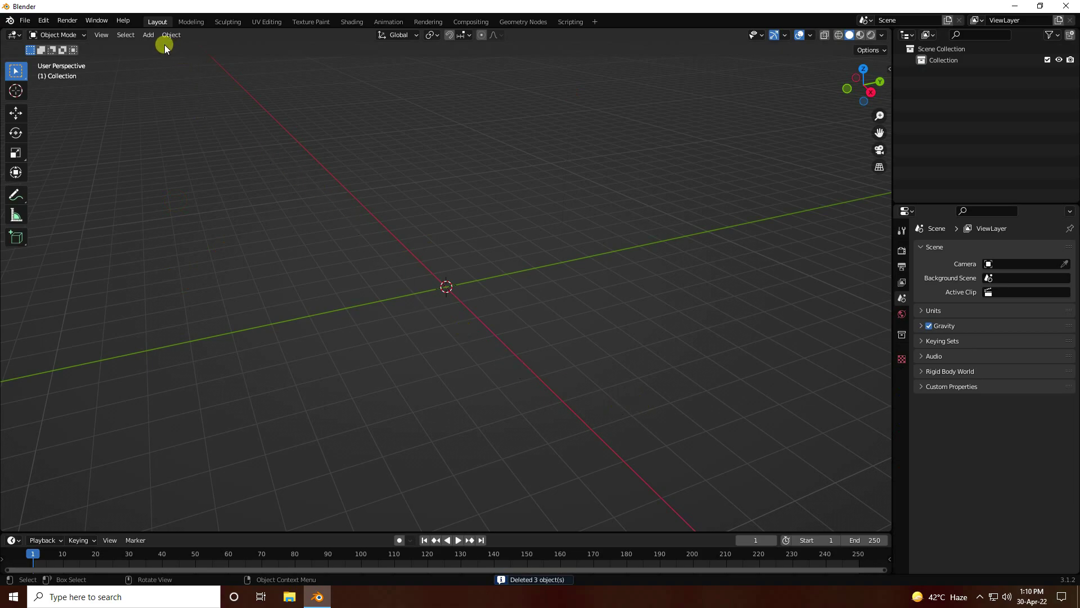
Step: Add a Bezier circle at the origin and view it from above in its curve data settings
{"action": "left_click", "coordinate": [149, 35]}
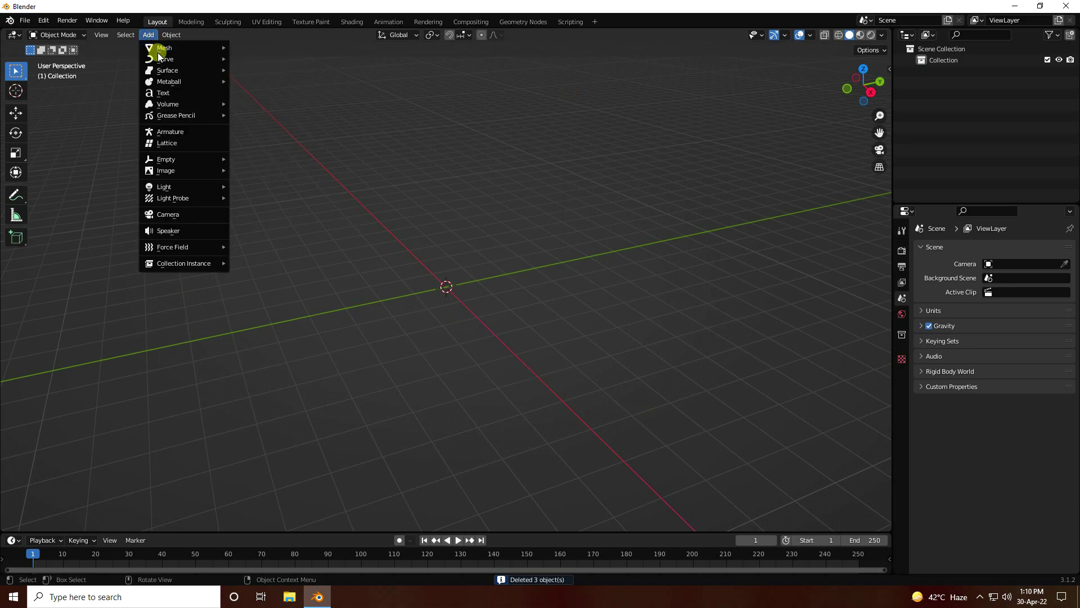
{"action": "mouse_move", "coordinate": [160, 59]}
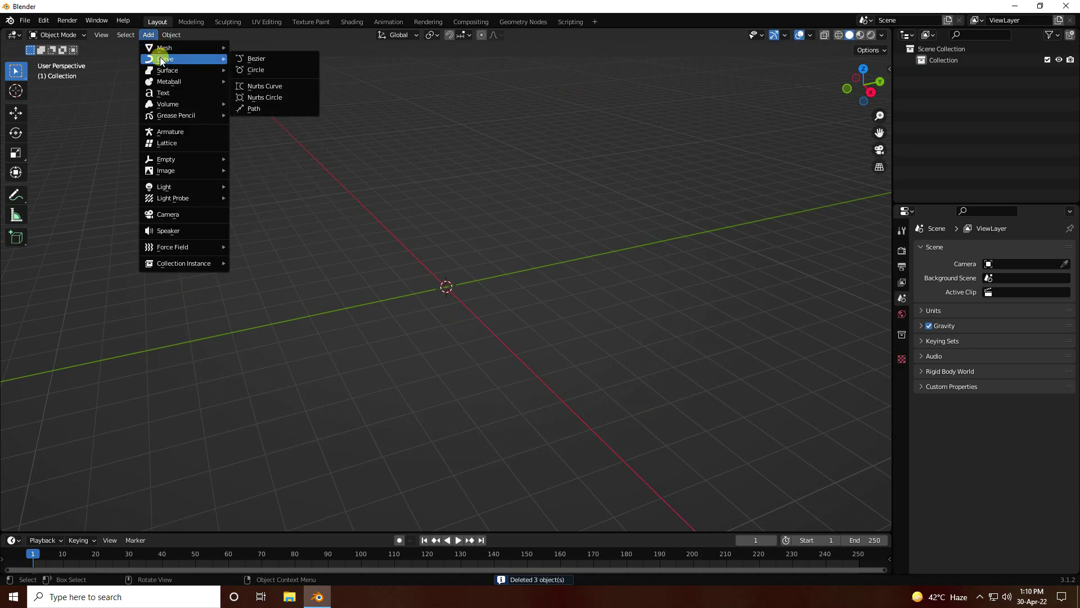
{"action": "left_click", "coordinate": [253, 70]}
{"action": "scroll", "coordinate": [484, 267], "scroll_direction": "up", "scroll_amount": 7}
{"action": "middle_click_drag", "start_coordinate": [461, 257], "coordinate": [473, 290]}
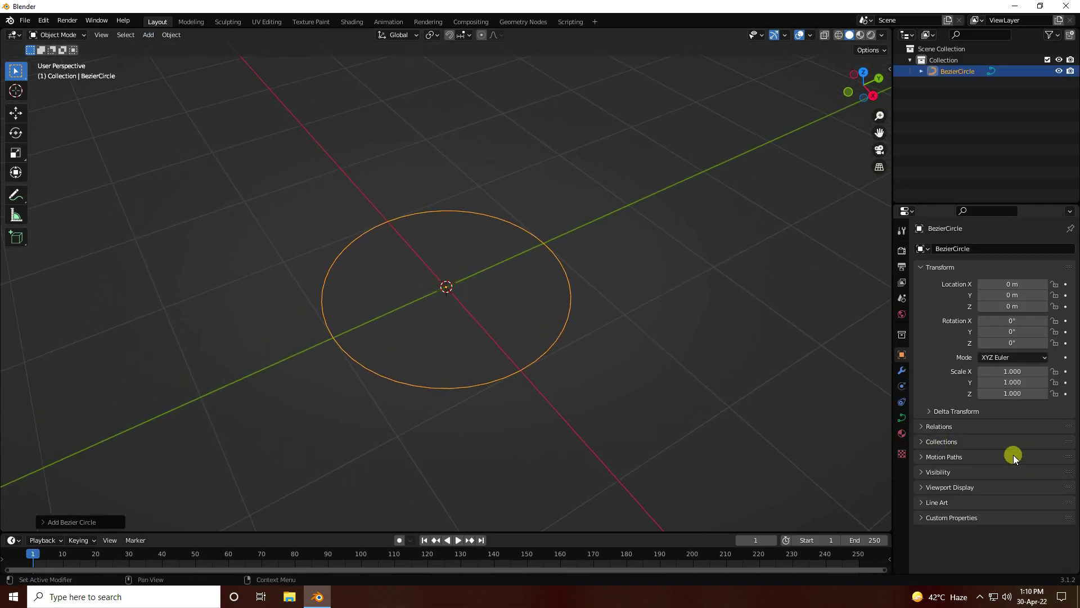
{"action": "left_click", "coordinate": [902, 420]}
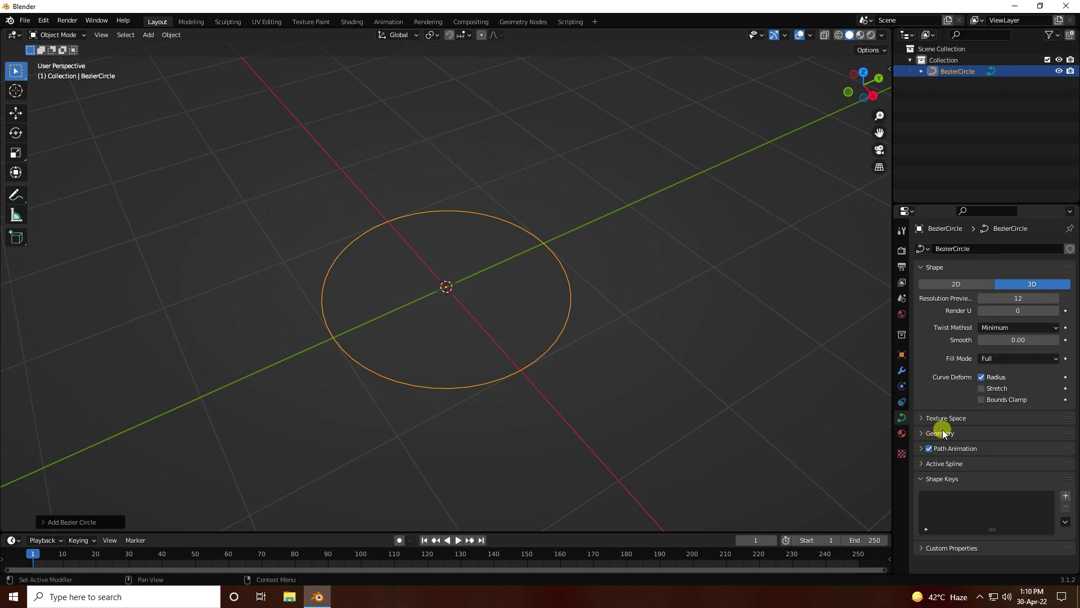
Step: Give the circle a 0.4 m bevel depth and turn on the wireframe overlay
{"action": "left_click", "coordinate": [943, 432]}
{"action": "scroll", "coordinate": [925, 444], "scroll_direction": "down", "scroll_amount": 4}
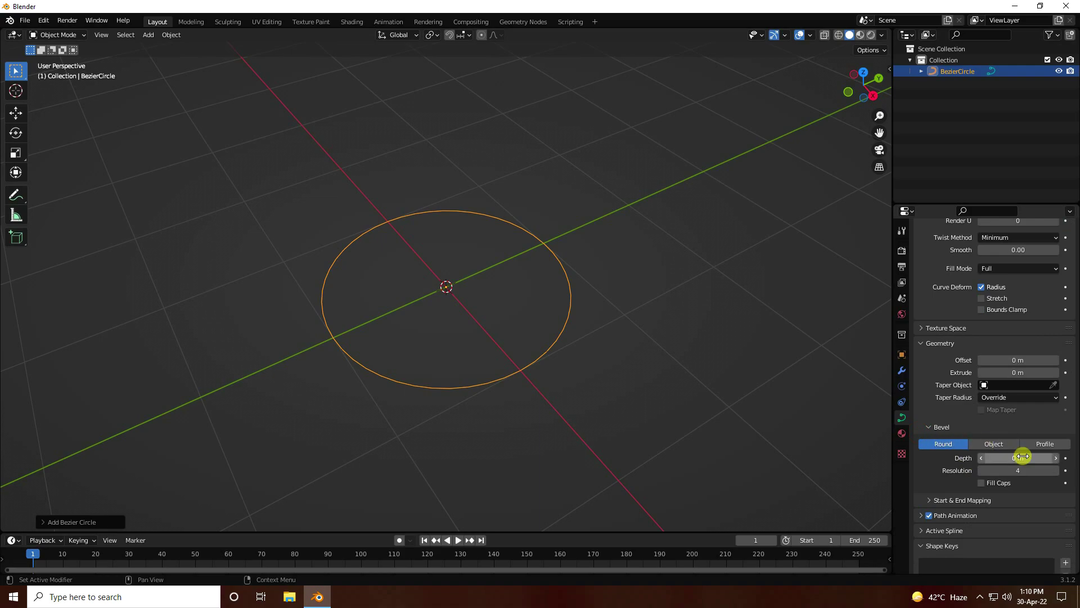
{"action": "left_click_drag", "start_coordinate": [1013, 459], "coordinate": [1033, 461]}
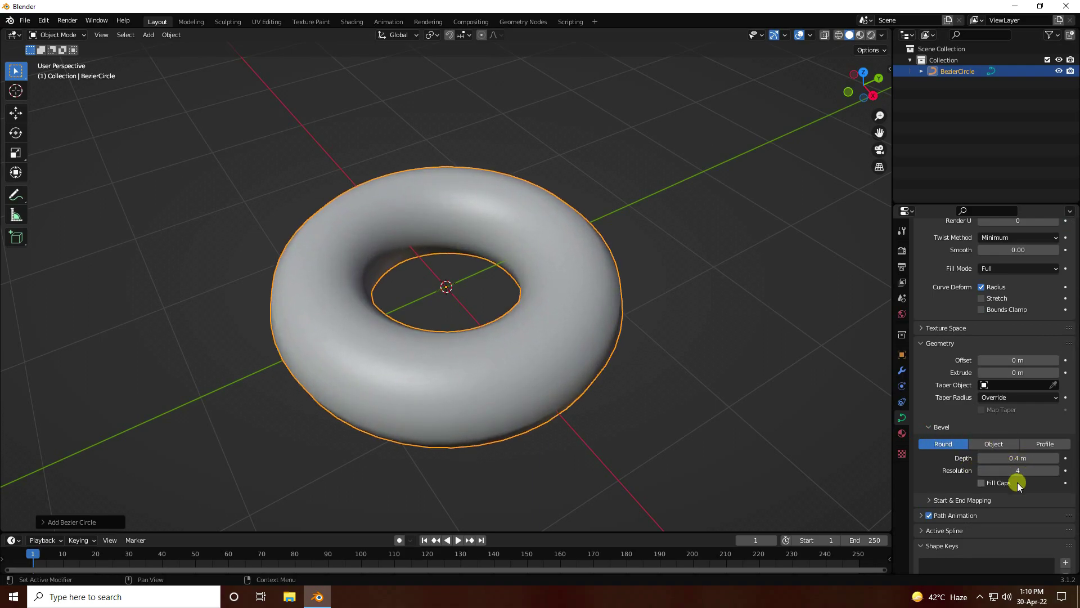
{"action": "left_click", "coordinate": [810, 35]}
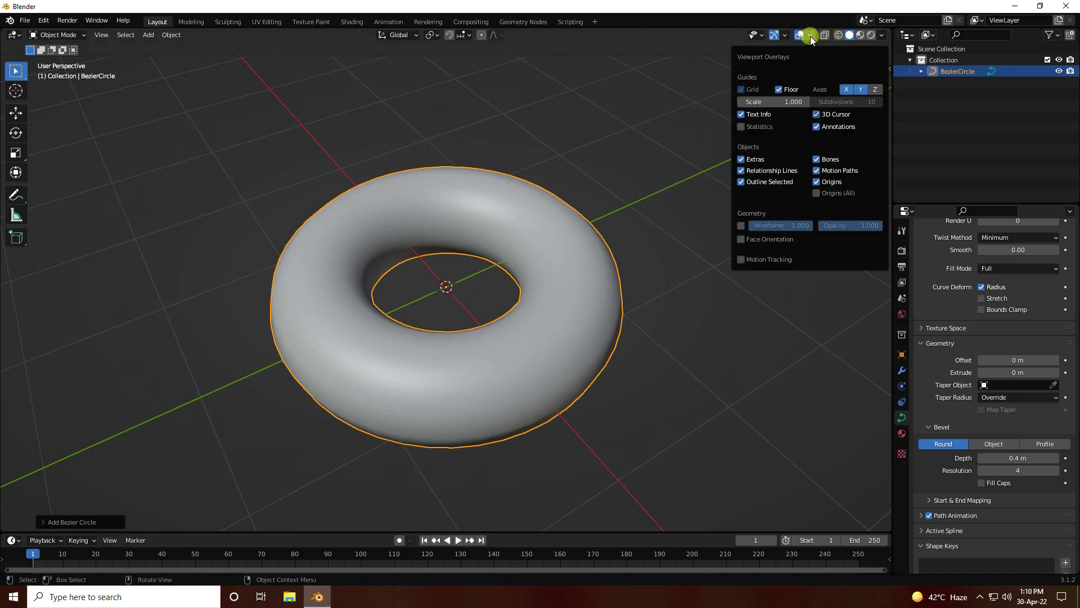
{"action": "left_click", "coordinate": [740, 228]}
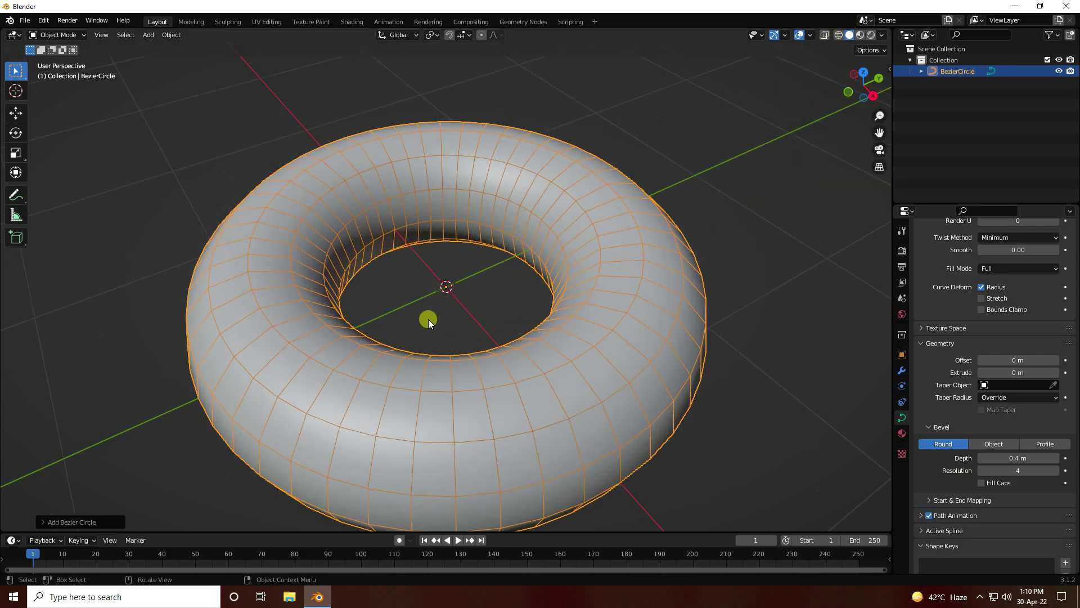
{"action": "left_click", "coordinate": [428, 323]}
{"action": "middle_click_drag", "start_coordinate": [427, 334], "coordinate": [390, 339]}
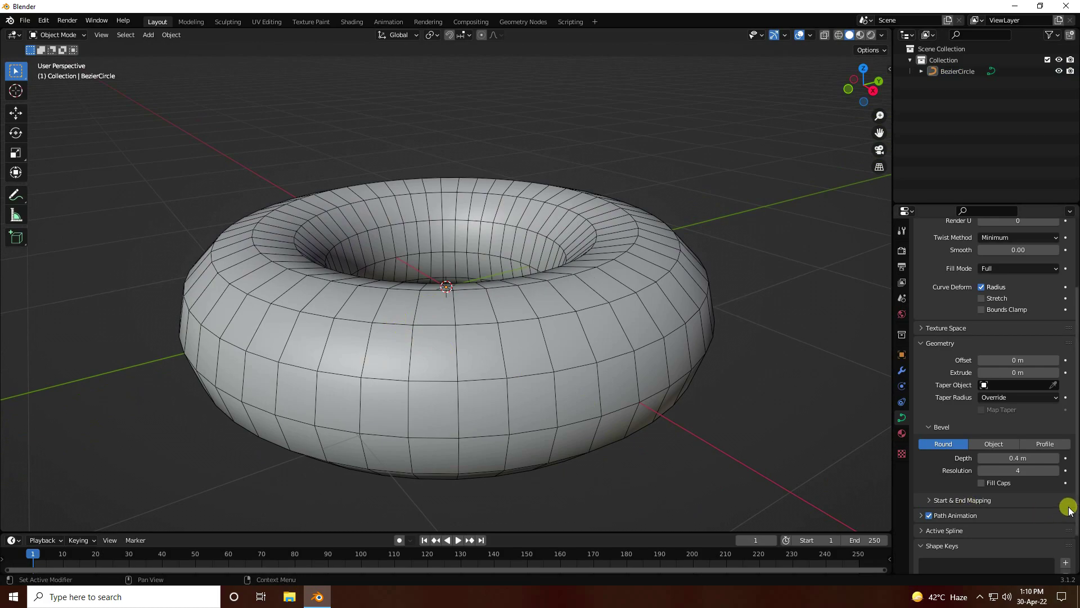
Step: Raise the bevel resolution to 20 for a rounder tube
{"action": "left_click", "coordinate": [1056, 471]}
{"action": "left_click", "coordinate": [1057, 472]}
{"action": "left_click", "coordinate": [1057, 472]}
{"action": "left_click", "coordinate": [1057, 472]}
{"action": "left_click", "coordinate": [1057, 471]}
{"action": "left_click", "coordinate": [1057, 471]}
{"action": "left_click", "coordinate": [1057, 471]}
{"action": "left_click", "coordinate": [1056, 471]}
{"action": "left_click", "coordinate": [1057, 471]}
{"action": "left_click", "coordinate": [1056, 472]}
{"action": "left_click", "coordinate": [1056, 472]}
{"action": "left_click", "coordinate": [1056, 472]}
{"action": "left_click", "coordinate": [1057, 471]}
{"action": "left_click", "coordinate": [1056, 472]}
{"action": "left_click", "coordinate": [1057, 471]}
{"action": "left_click", "coordinate": [1057, 472]}
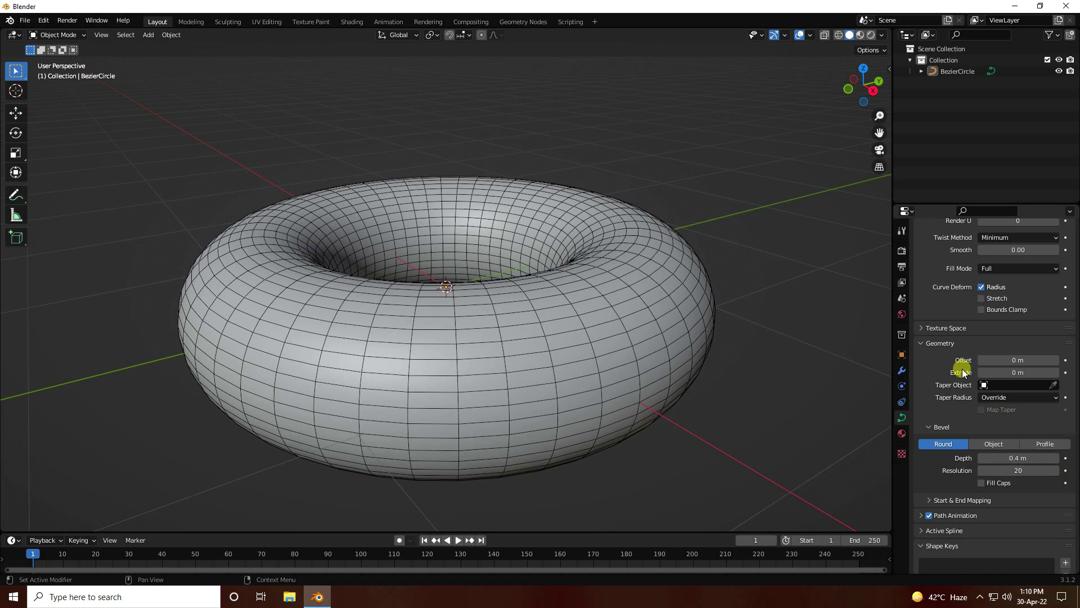
Step: Increase the curve's preview resolution U to 40
{"action": "scroll", "coordinate": [945, 368], "scroll_direction": "up", "scroll_amount": 4}
{"action": "left_click", "coordinate": [1057, 300]}
{"action": "left_click", "coordinate": [1056, 300]}
{"action": "left_click", "coordinate": [1056, 299]}
{"action": "left_click", "coordinate": [1057, 300]}
{"action": "left_click", "coordinate": [1057, 299]}
{"action": "left_click", "coordinate": [1056, 300]}
{"action": "left_click", "coordinate": [1057, 300]}
{"action": "left_click", "coordinate": [1056, 299]}
{"action": "left_click", "coordinate": [1057, 300]}
{"action": "left_click", "coordinate": [1057, 300]}
{"action": "left_click", "coordinate": [1057, 300]}
{"action": "left_click", "coordinate": [1057, 299]}
{"action": "left_click", "coordinate": [1057, 300]}
{"action": "left_click", "coordinate": [1057, 300]}
{"action": "left_click", "coordinate": [1057, 300]}
{"action": "left_click", "coordinate": [1057, 300]}
{"action": "left_click", "coordinate": [1056, 300]}
{"action": "left_click", "coordinate": [1057, 300]}
{"action": "left_click", "coordinate": [1056, 299]}
{"action": "left_click", "coordinate": [1056, 300]}
{"action": "left_click", "coordinate": [1057, 300]}
{"action": "left_click", "coordinate": [1054, 300]}
{"action": "left_click", "coordinate": [1054, 300]}
{"action": "left_click", "coordinate": [1054, 300]}
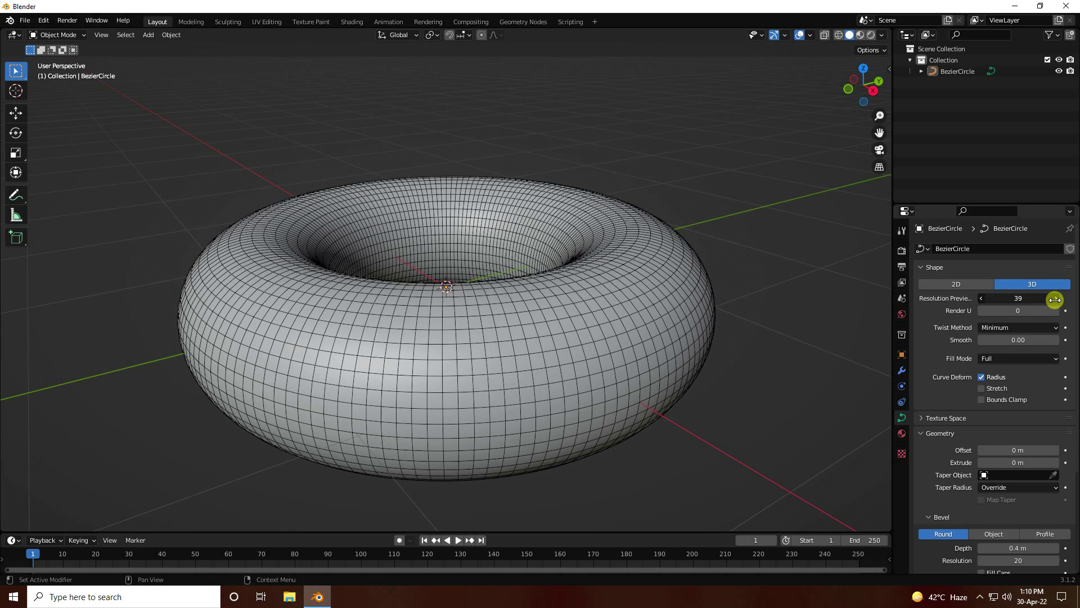
{"action": "left_click", "coordinate": [1053, 300]}
Step: Orbit around the torus to inspect it, then select it again
{"action": "middle_click_drag", "start_coordinate": [564, 343], "coordinate": [570, 376]}
{"action": "scroll", "coordinate": [427, 319], "scroll_direction": "down", "scroll_amount": 5}
{"action": "scroll", "coordinate": [440, 336], "scroll_direction": "up", "scroll_amount": 5}
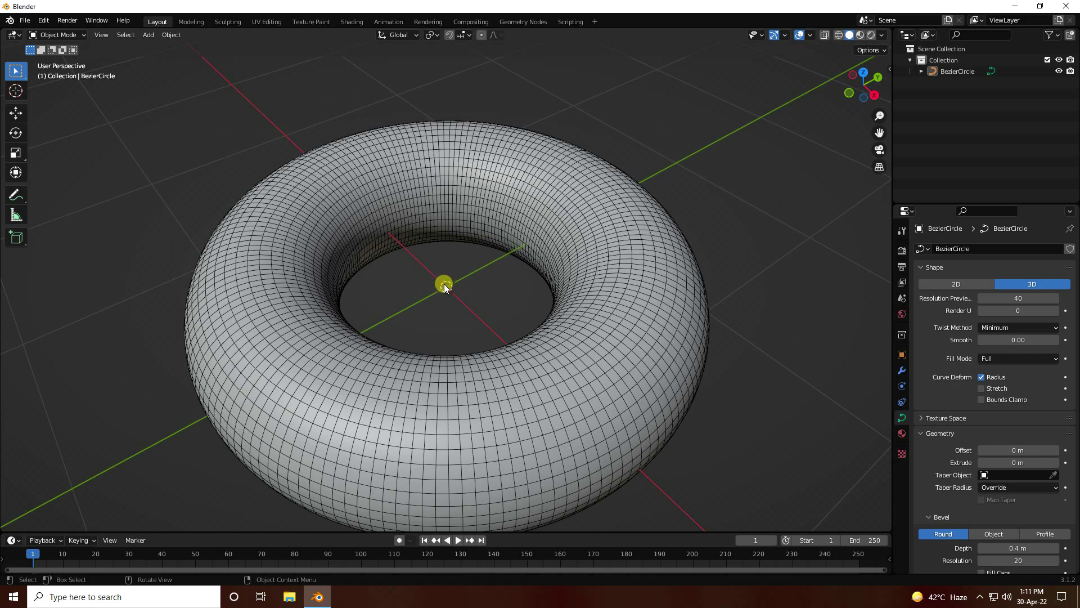
{"action": "left_click", "coordinate": [433, 180]}
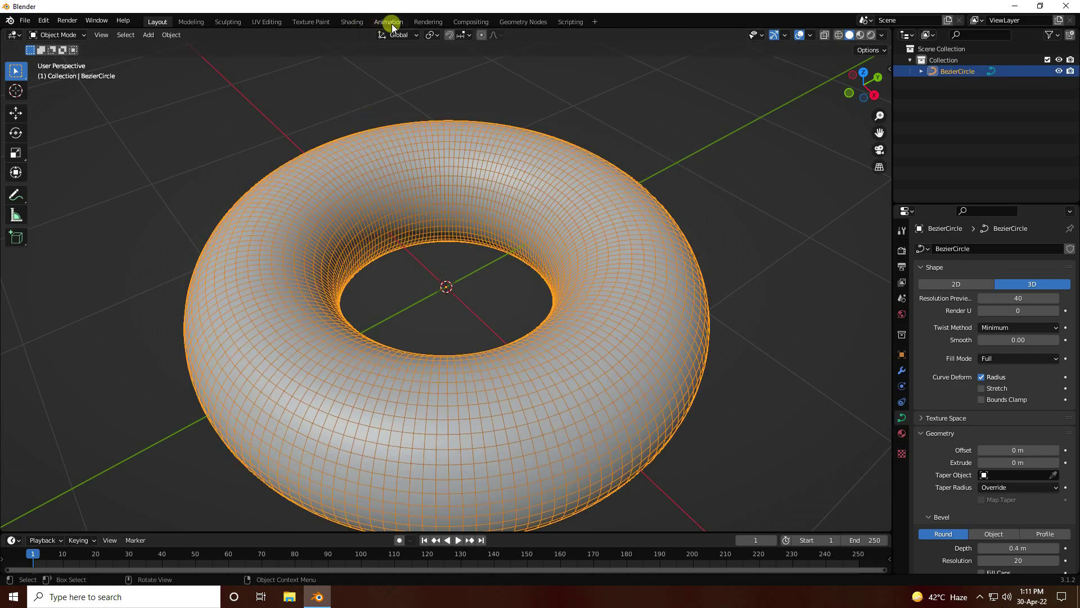
Step: In the Shading workspace, create a new material for the torus
{"action": "left_click", "coordinate": [342, 21]}
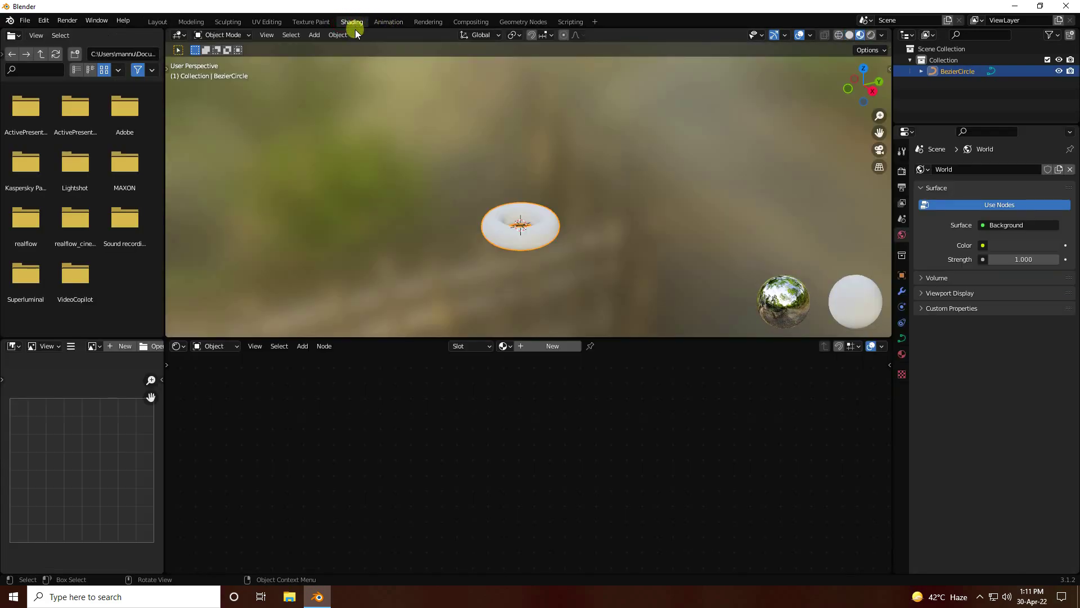
{"action": "scroll", "coordinate": [568, 304], "scroll_direction": "up", "scroll_amount": 6}
{"action": "middle_click_drag", "start_coordinate": [545, 290], "coordinate": [547, 245]}
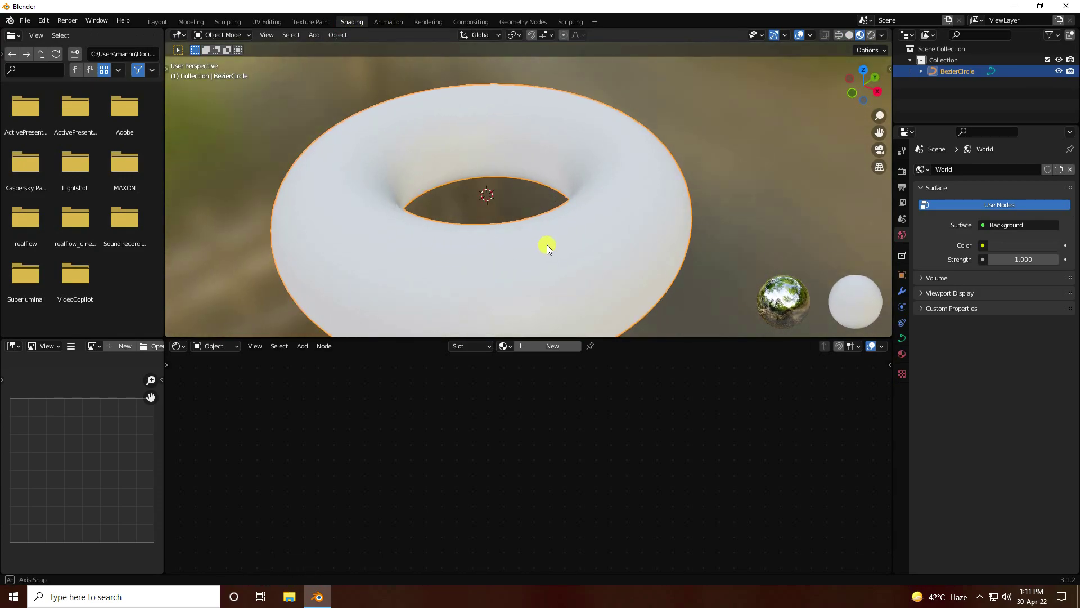
{"action": "left_click", "coordinate": [525, 345]}
Step: Insert a Mix Shader node between the Principled BSDF and Material Output
{"action": "middle_click_drag", "start_coordinate": [579, 461], "coordinate": [627, 503]}
{"action": "left_click_drag", "start_coordinate": [631, 414], "coordinate": [734, 415]}
{"action": "scroll", "coordinate": [602, 430], "scroll_direction": "up", "scroll_amount": 1}
{"action": "scroll", "coordinate": [602, 430], "scroll_direction": "up", "scroll_amount": 1}
{"action": "left_click", "coordinate": [303, 346]}
{"action": "left_click", "coordinate": [315, 358]}
{"action": "type", "text": "mi"}
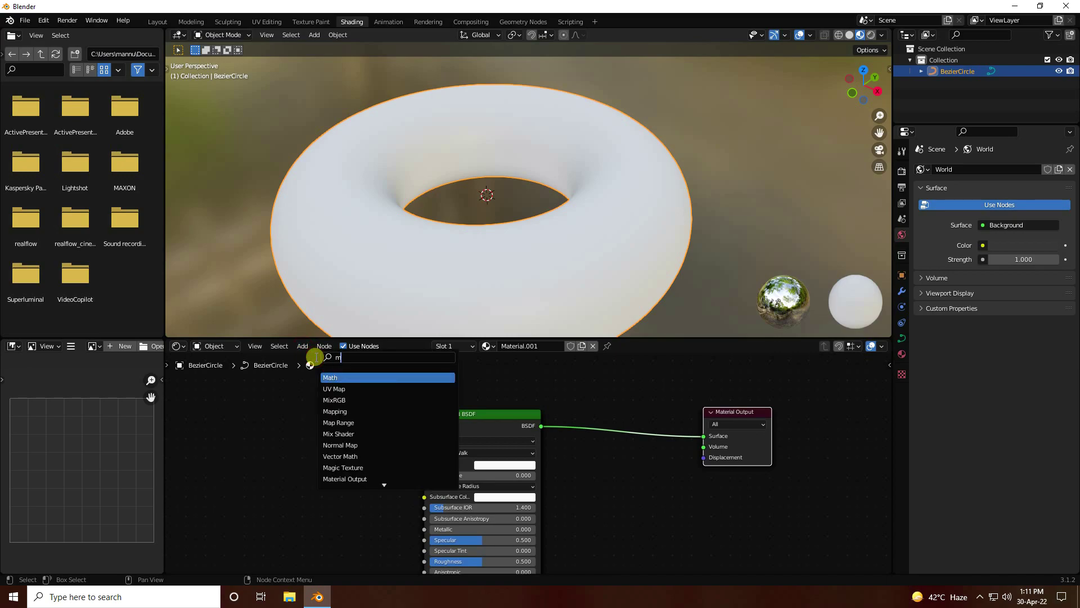
{"action": "left_click", "coordinate": [341, 388]}
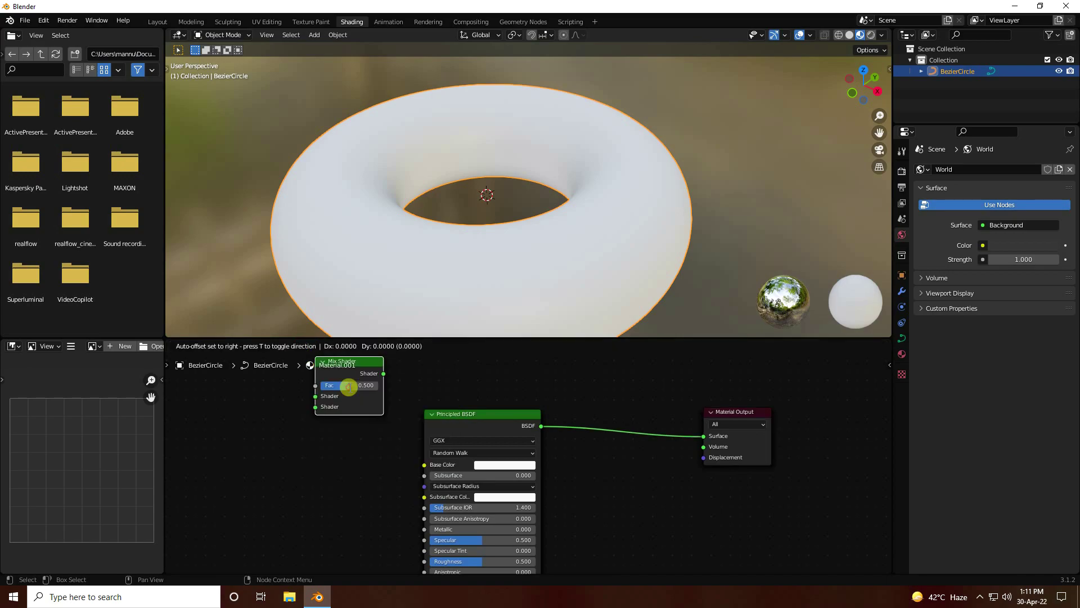
{"action": "left_click", "coordinate": [673, 439]}
{"action": "middle_click_drag", "start_coordinate": [674, 443], "coordinate": [674, 463]}
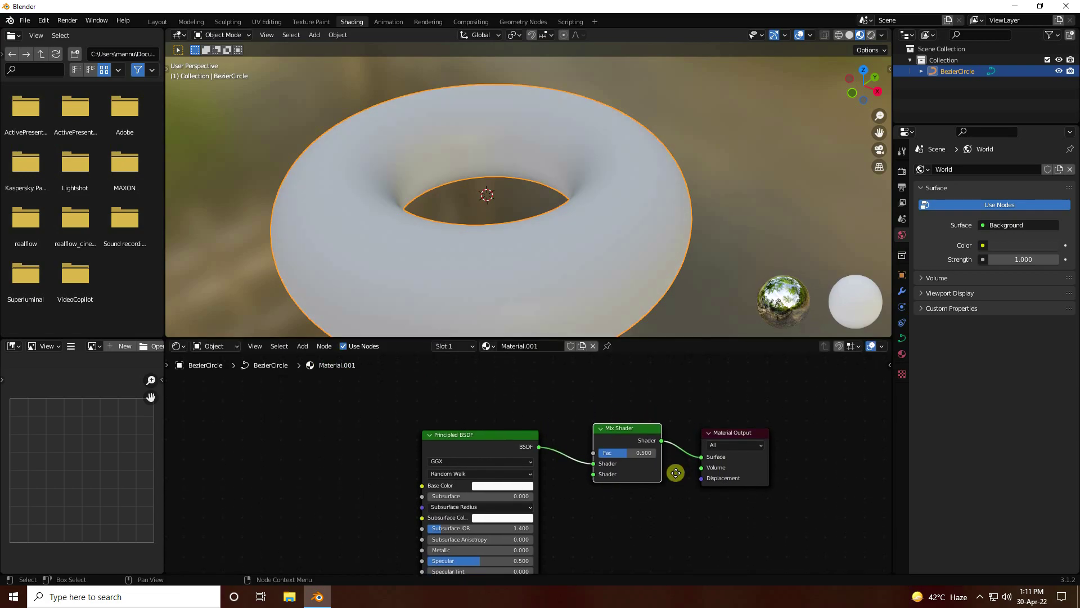
Step: Turn on Bloom in the Eevee render settings
{"action": "left_click", "coordinate": [903, 173]}
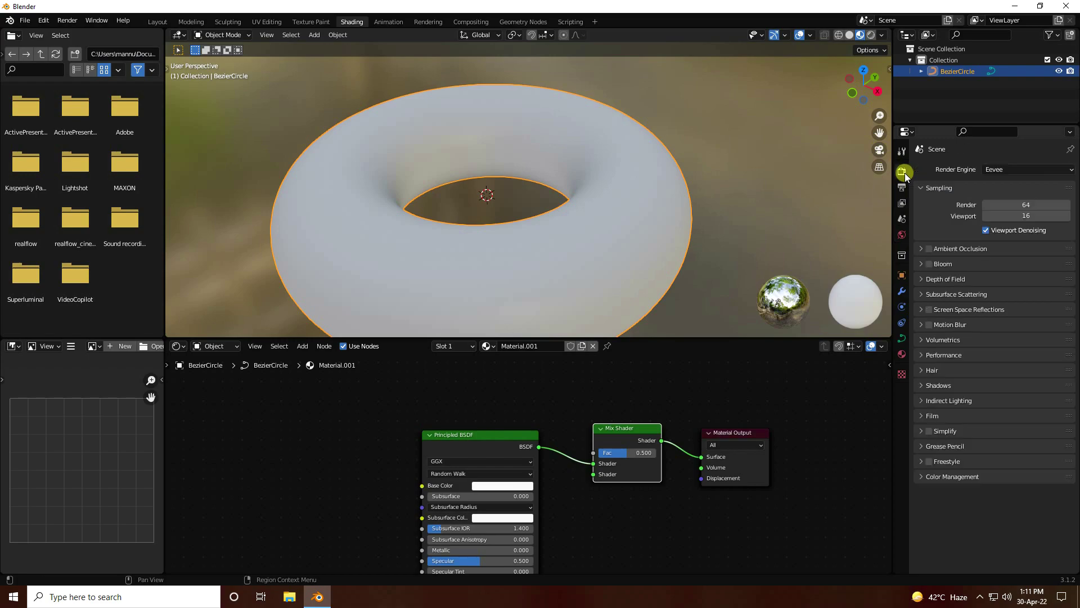
{"action": "left_click", "coordinate": [929, 264]}
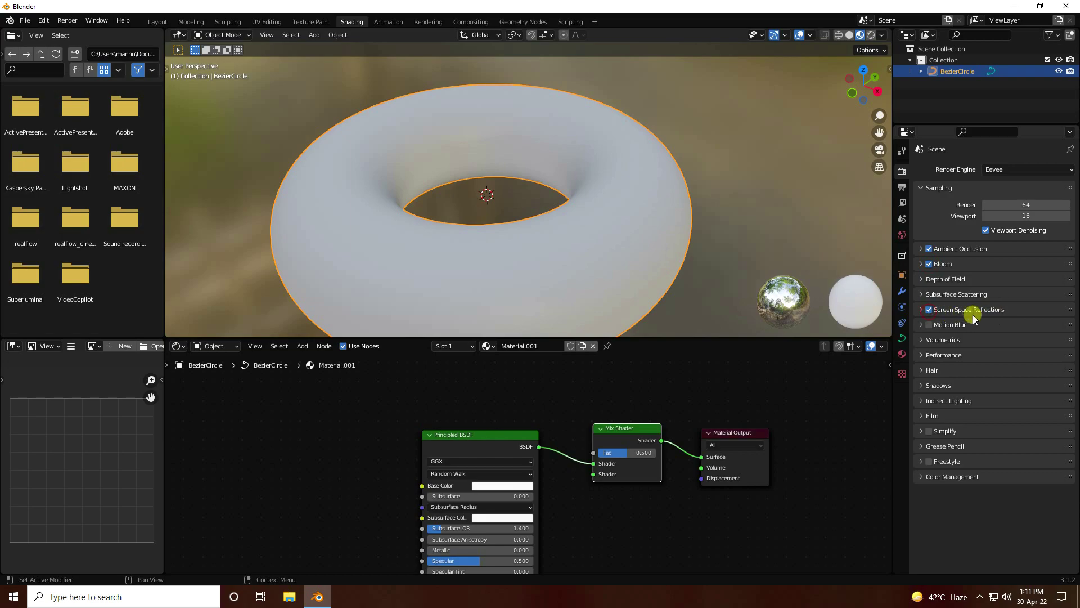
{"action": "left_click", "coordinate": [301, 346]}
Step: Add an Emission node and feed it into the Mix Shader's second input
{"action": "left_click", "coordinate": [326, 360]}
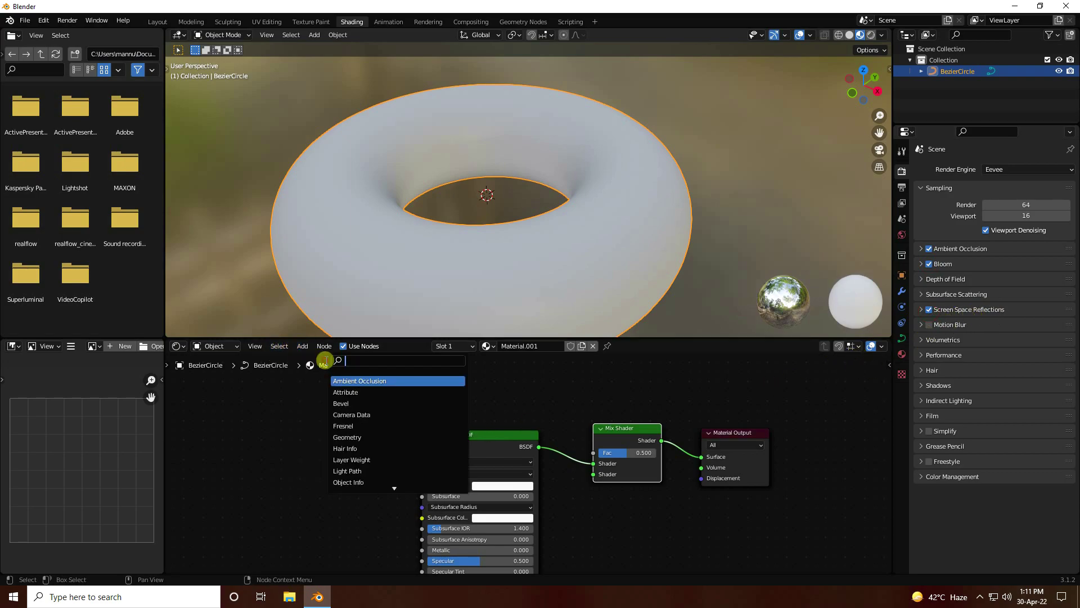
{"action": "type", "text": "emi"}
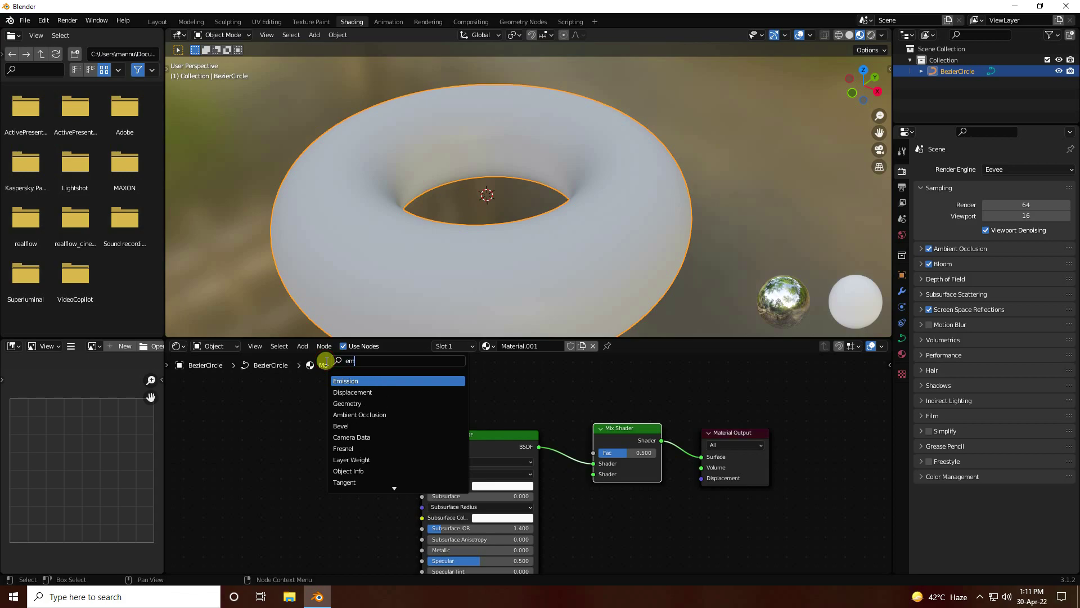
{"action": "left_click", "coordinate": [354, 381]}
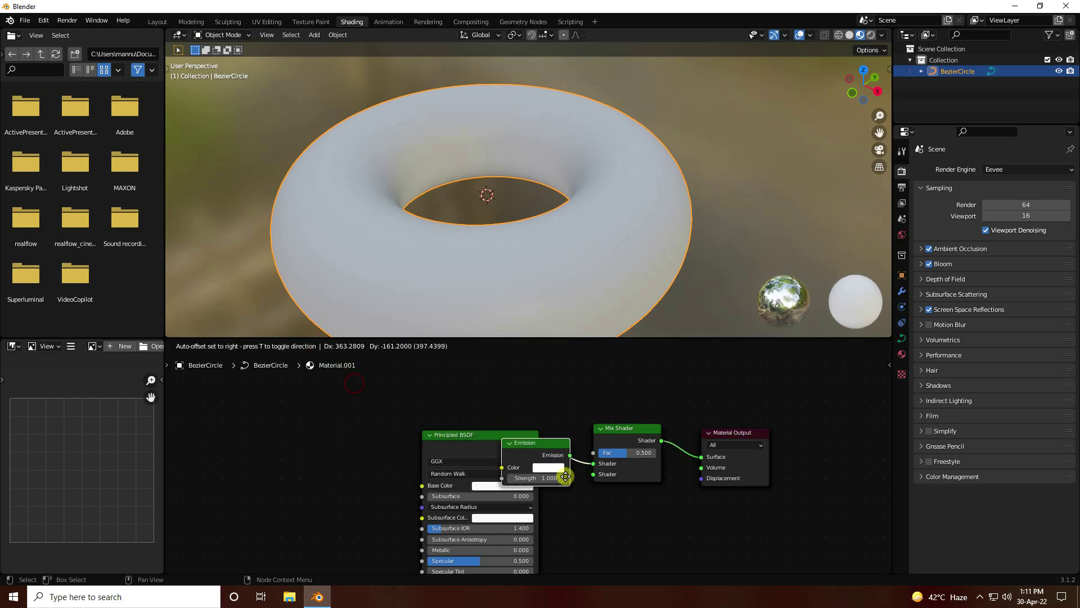
{"action": "left_click", "coordinate": [611, 536]}
{"action": "key", "text": "Home"}
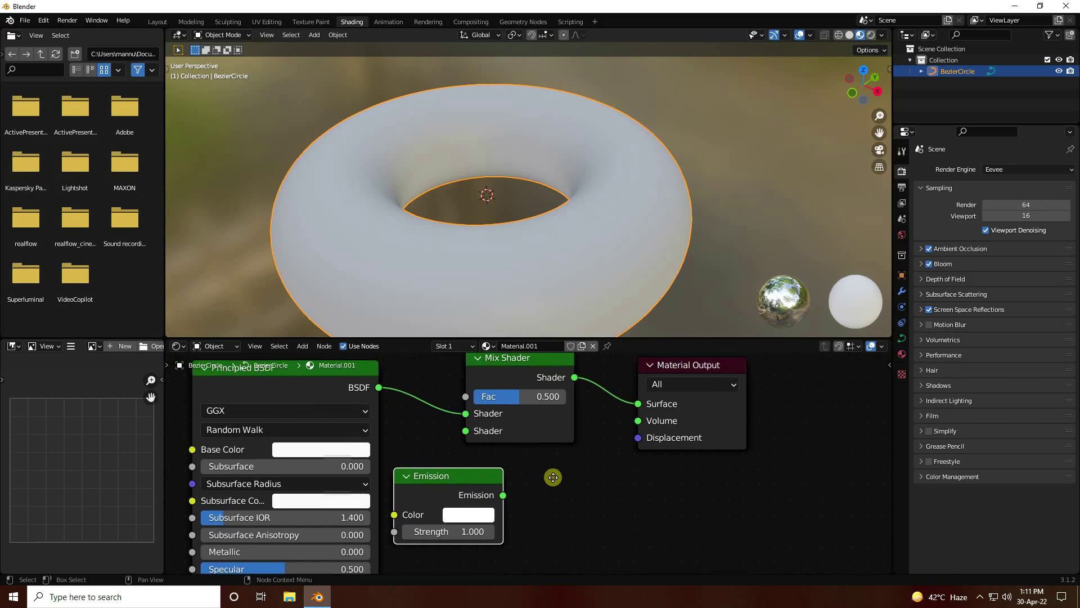
{"action": "left_click_drag", "start_coordinate": [476, 437], "coordinate": [513, 500]}
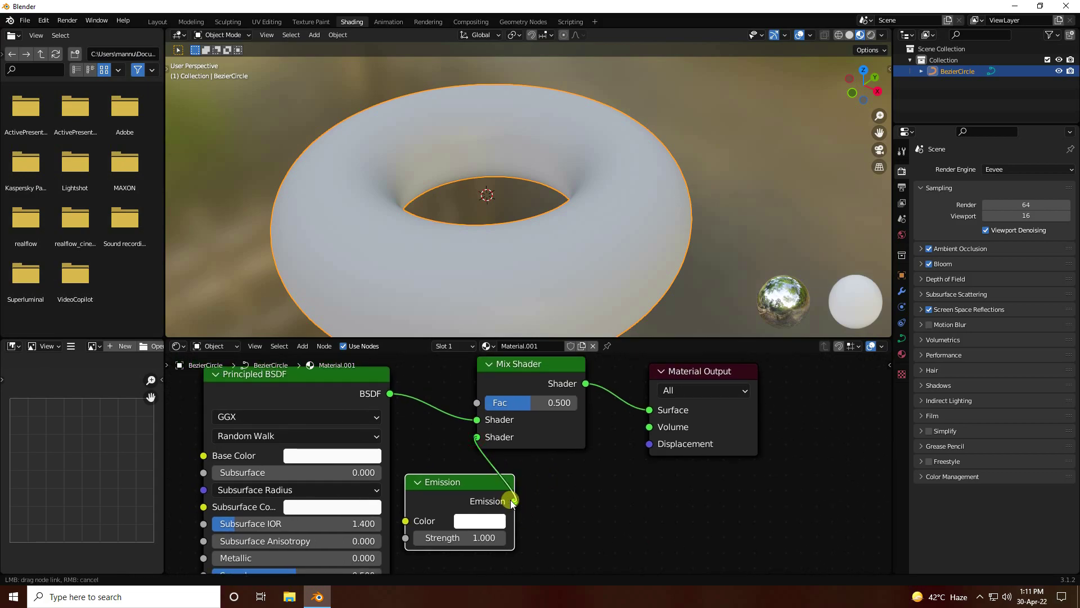
Step: Set the emission colour to hue 0.024, full saturation, with strength 20
{"action": "left_click", "coordinate": [480, 523]}
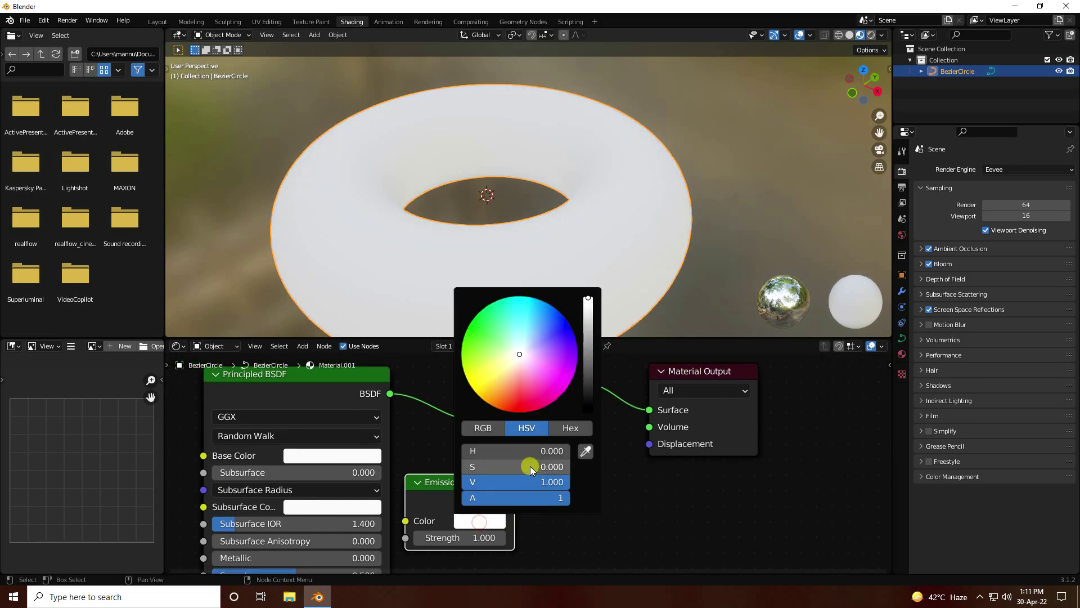
{"action": "left_click", "coordinate": [526, 450]}
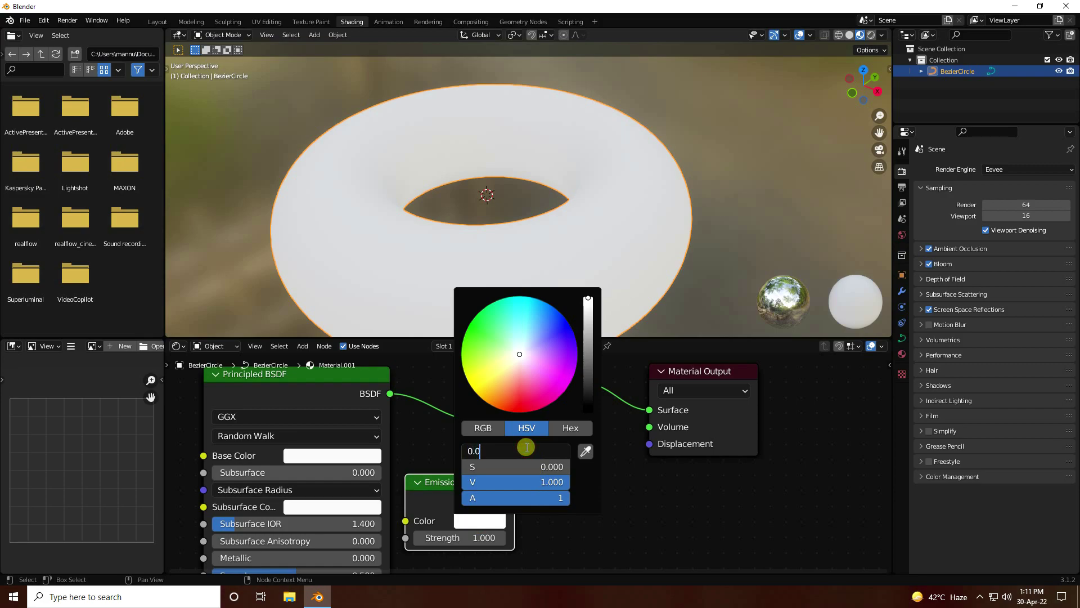
{"action": "type", "text": "0.024"}
{"action": "key", "text": "Tab"}
{"action": "key", "text": "Return"}
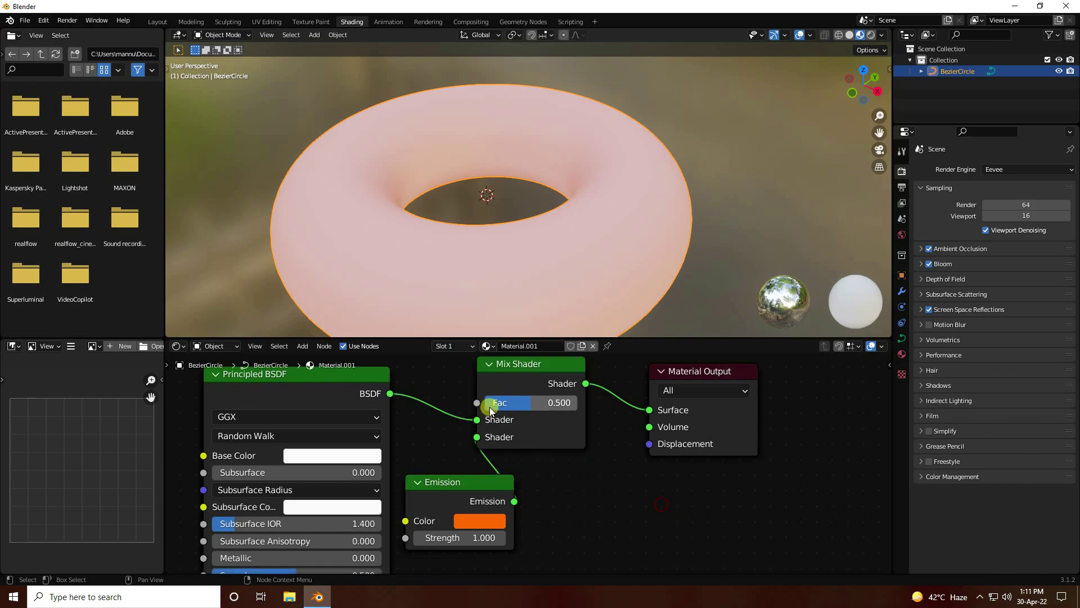
{"action": "left_click", "coordinate": [453, 539]}
{"action": "type", "text": "2"}
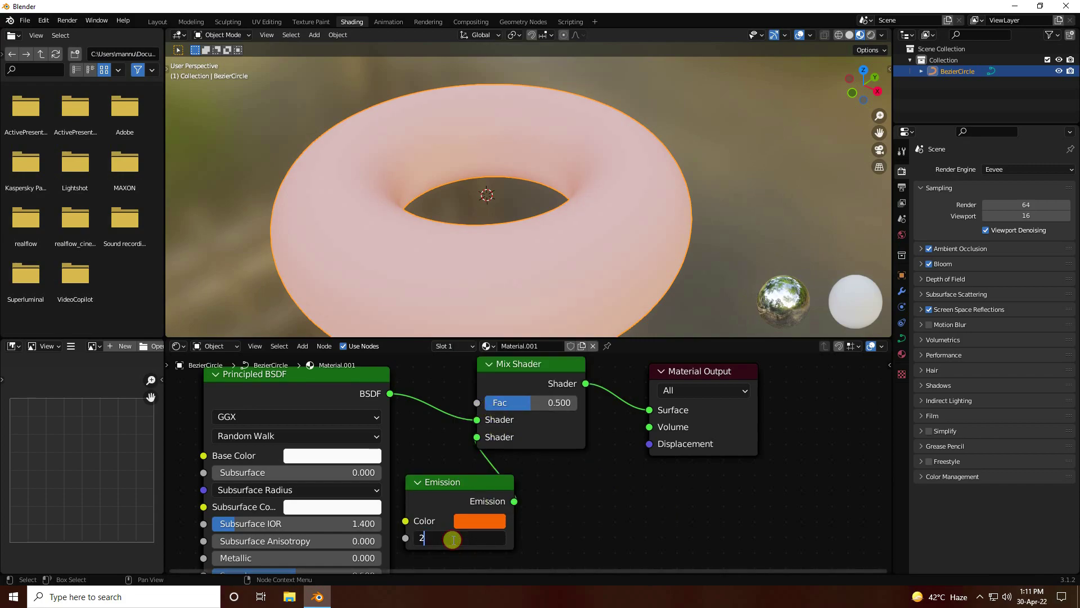
{"action": "type", "text": "0"}
{"action": "key", "text": "Return"}
Step: Rearrange the Mix Shader, Emission and Principled BSDF nodes for a tidy layout
{"action": "scroll", "coordinate": [515, 176], "scroll_direction": "down", "scroll_amount": 3}
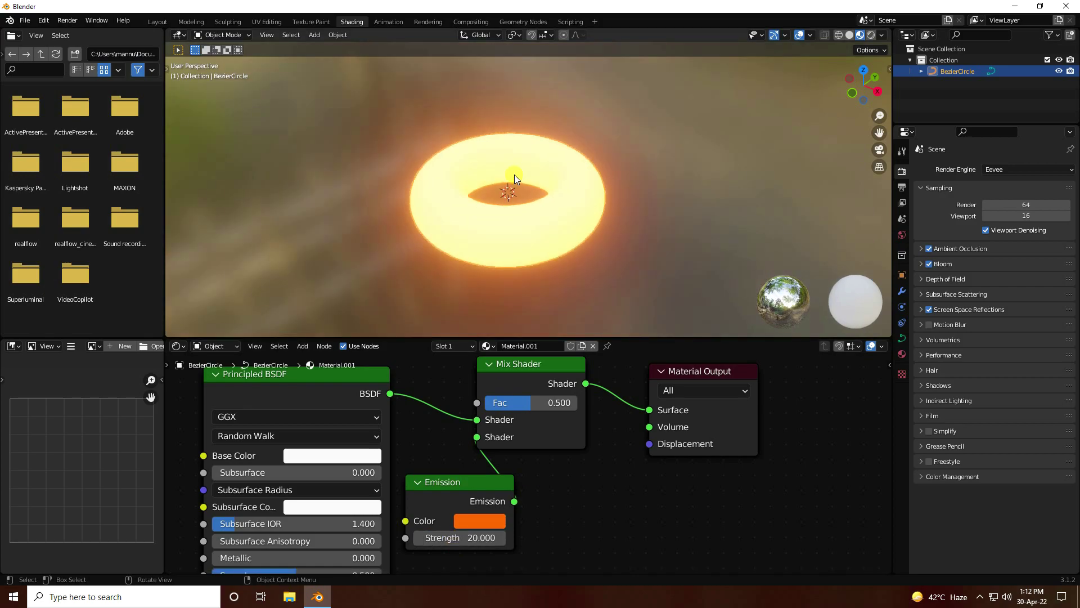
{"action": "middle_click_drag", "start_coordinate": [506, 222], "coordinate": [630, 400]}
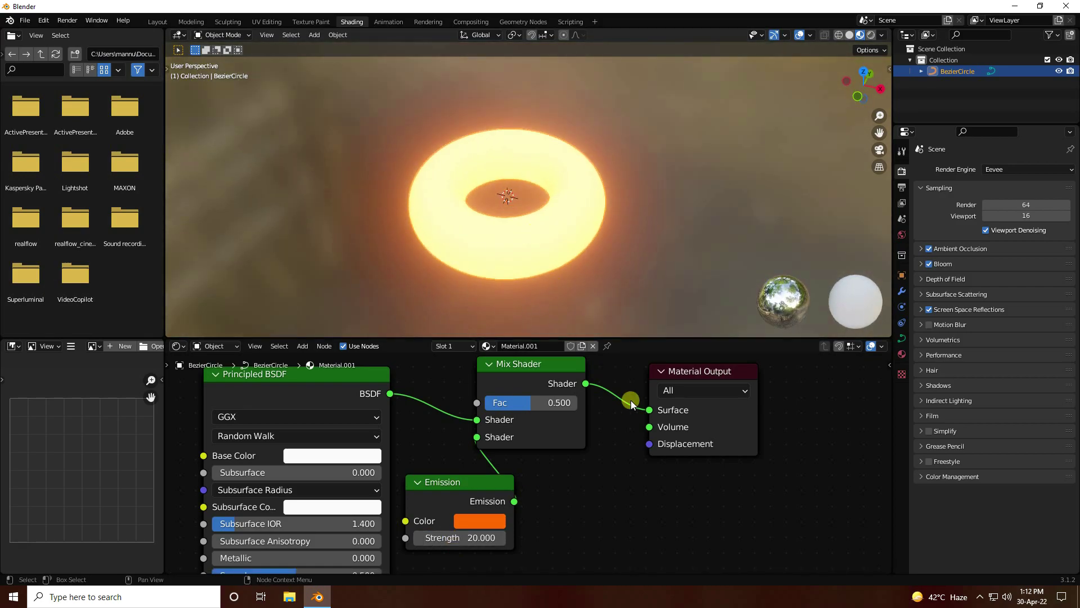
{"action": "left_click_drag", "start_coordinate": [543, 370], "coordinate": [574, 384]}
{"action": "middle_click_drag", "start_coordinate": [646, 539], "coordinate": [682, 580]}
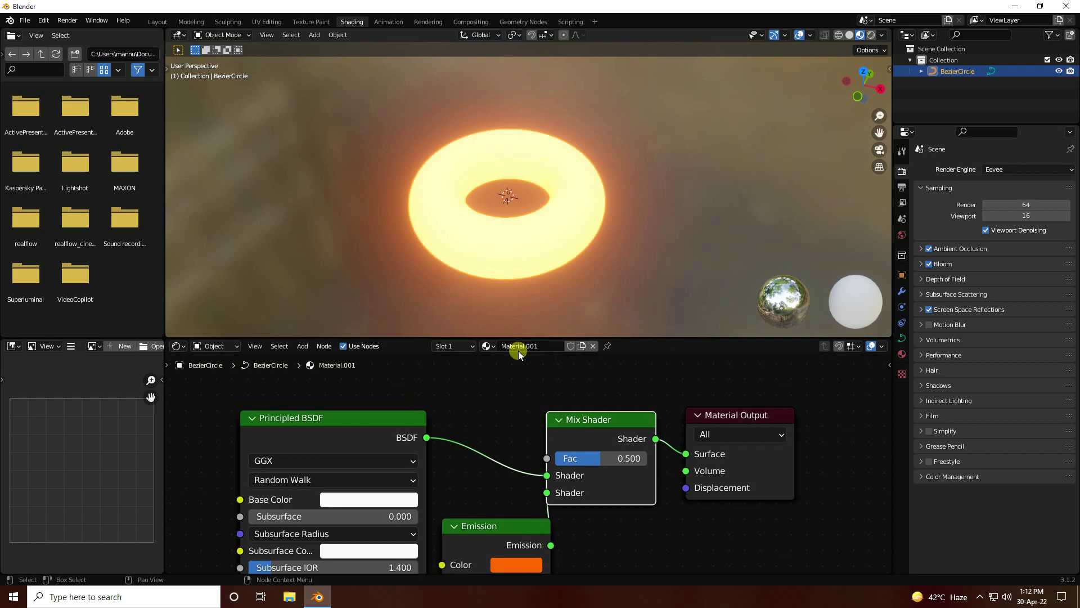
{"action": "left_click_drag", "start_coordinate": [494, 531], "coordinate": [487, 499]}
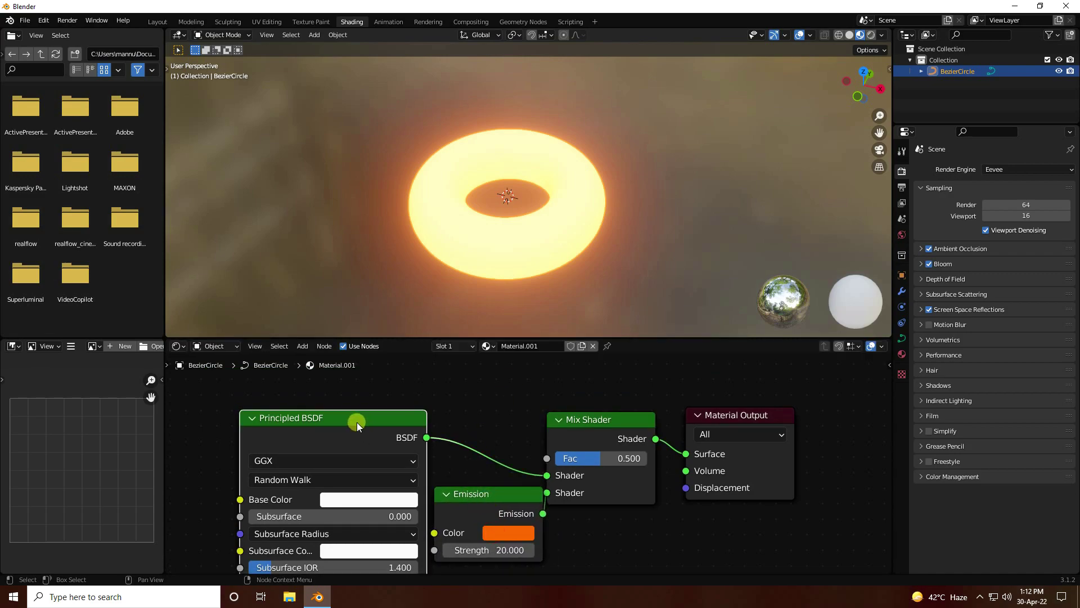
{"action": "left_click_drag", "start_coordinate": [361, 425], "coordinate": [322, 421]}
{"action": "left_click_drag", "start_coordinate": [475, 493], "coordinate": [452, 492]}
Step: Add a ColorRamp driving the Mix Shader factor, with Principled BSDF in the first input
{"action": "left_click", "coordinate": [304, 346]}
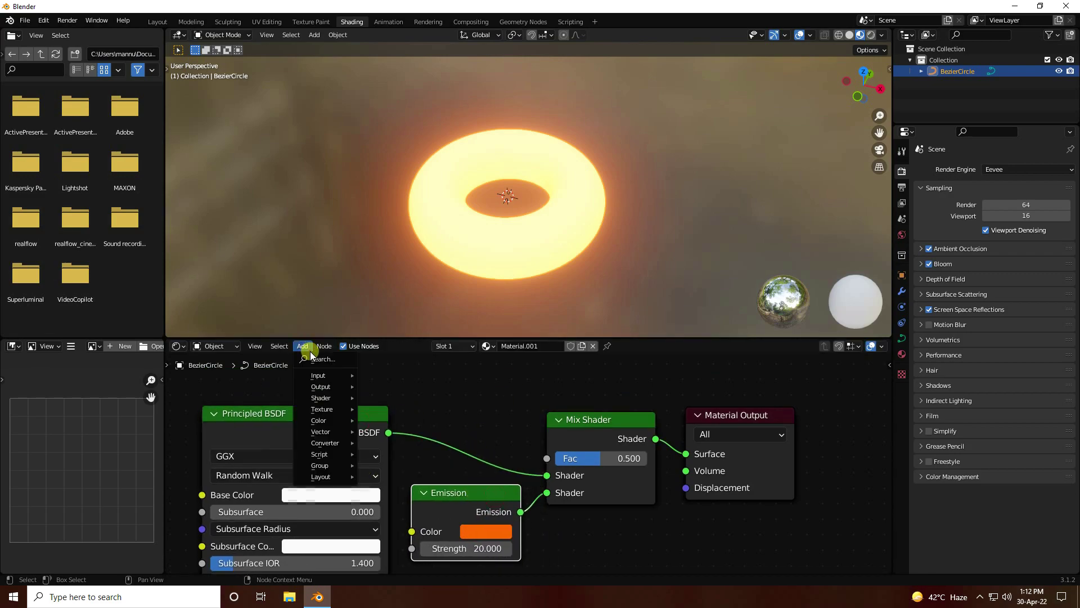
{"action": "left_click", "coordinate": [314, 358]}
{"action": "type", "text": "colorramp"}
{"action": "left_click", "coordinate": [350, 375]}
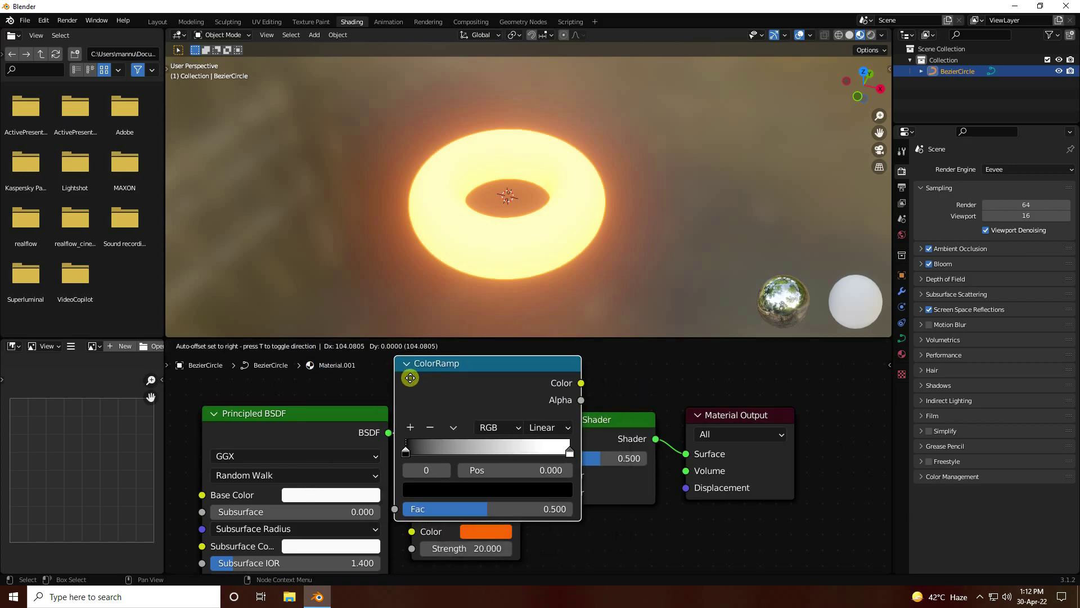
{"action": "left_click", "coordinate": [490, 405]}
{"action": "scroll", "coordinate": [532, 487], "scroll_direction": "down", "scroll_amount": 2}
{"action": "left_click_drag", "start_coordinate": [519, 470], "coordinate": [449, 379]}
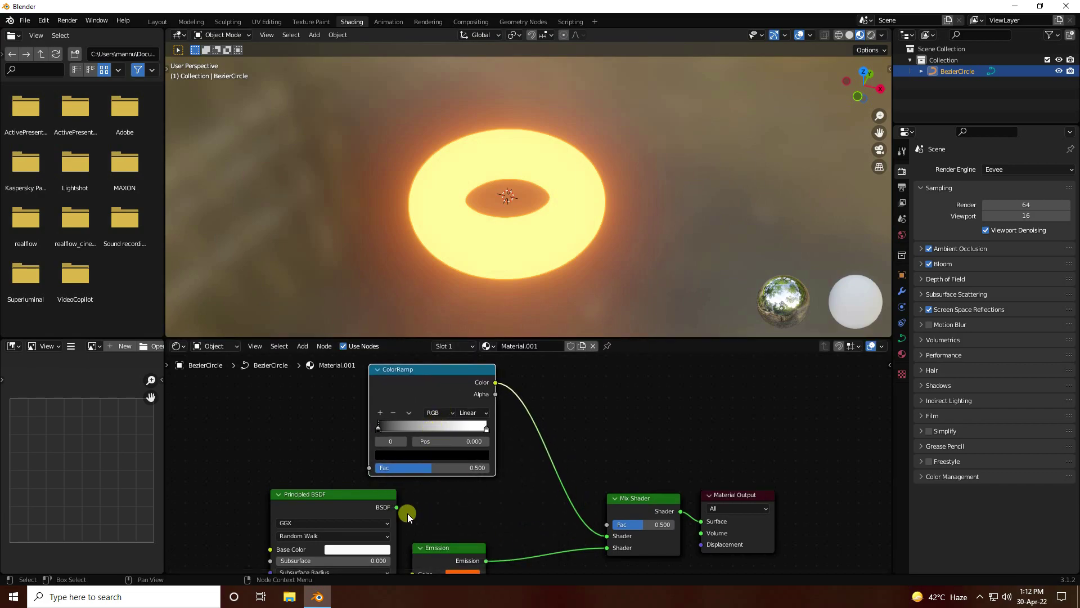
{"action": "left_click_drag", "start_coordinate": [395, 506], "coordinate": [608, 536]}
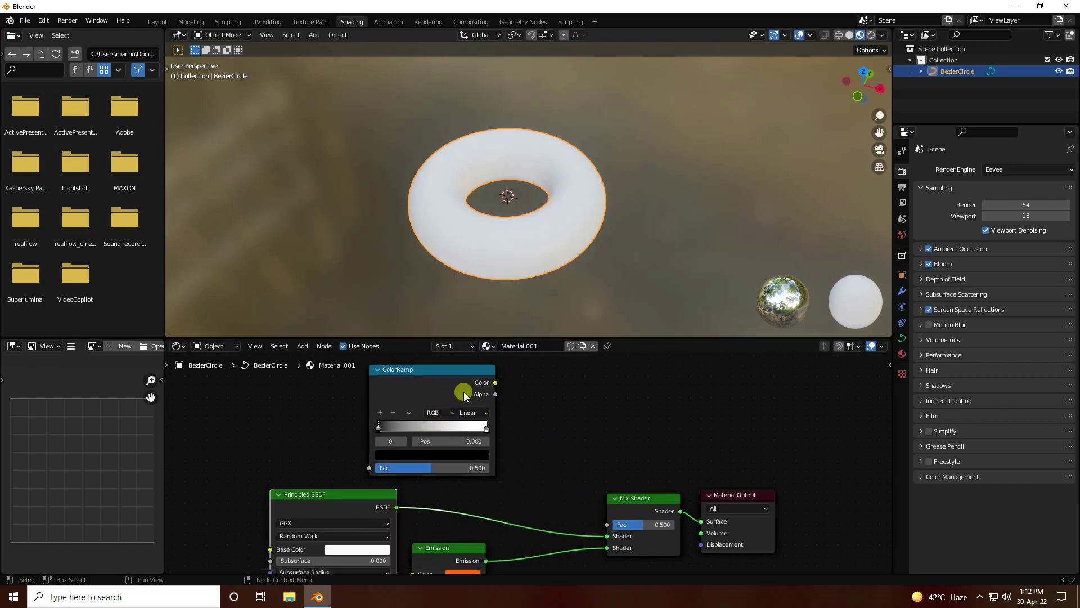
{"action": "left_click_drag", "start_coordinate": [404, 374], "coordinate": [399, 376]}
{"action": "left_click_drag", "start_coordinate": [489, 383], "coordinate": [580, 505]}
{"action": "middle_click_drag", "start_coordinate": [559, 508], "coordinate": [678, 534]}
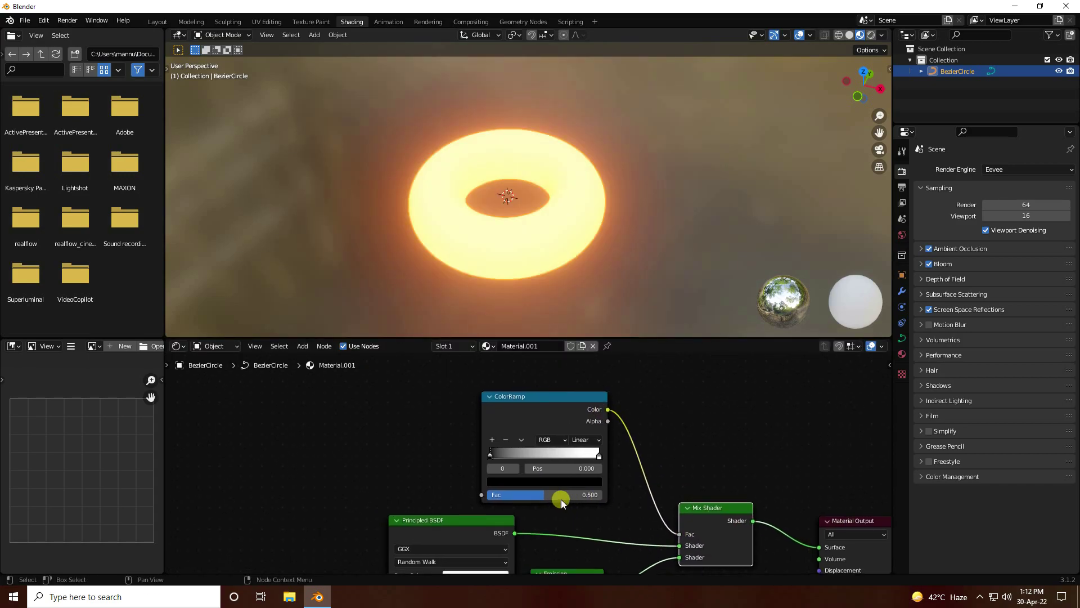
Step: Set the ColorRamp black stop to position 0.6 and white stop to 0.85
{"action": "left_click", "coordinate": [507, 406]}
{"action": "left_click", "coordinate": [490, 454]}
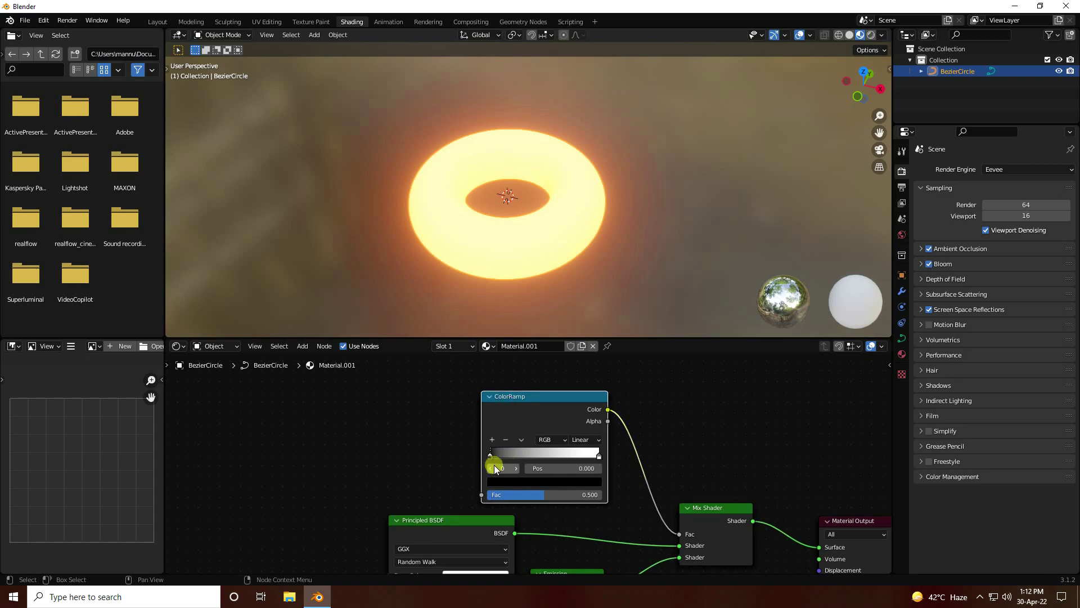
{"action": "left_click", "coordinate": [535, 467]}
{"action": "left_click", "coordinate": [490, 453]}
{"action": "left_click", "coordinate": [550, 466]}
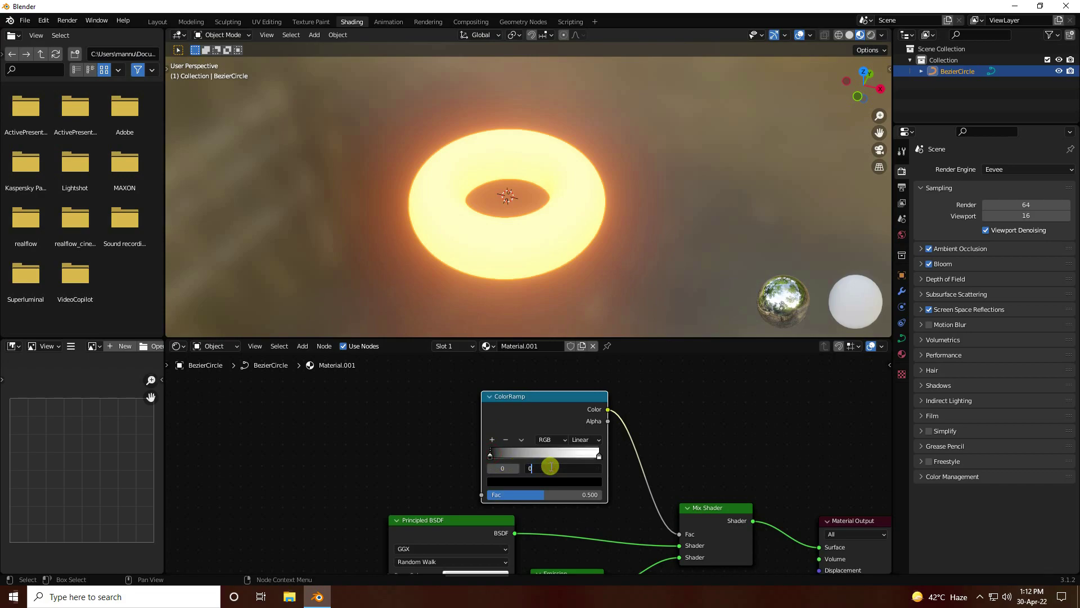
{"action": "key", "text": "Return"}
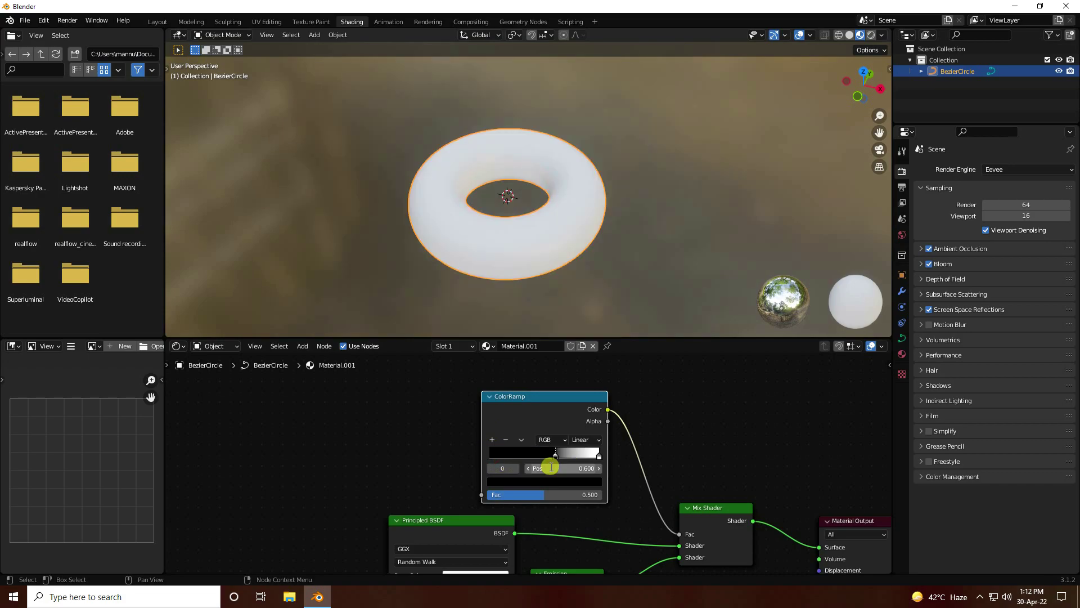
{"action": "left_click", "coordinate": [599, 456]}
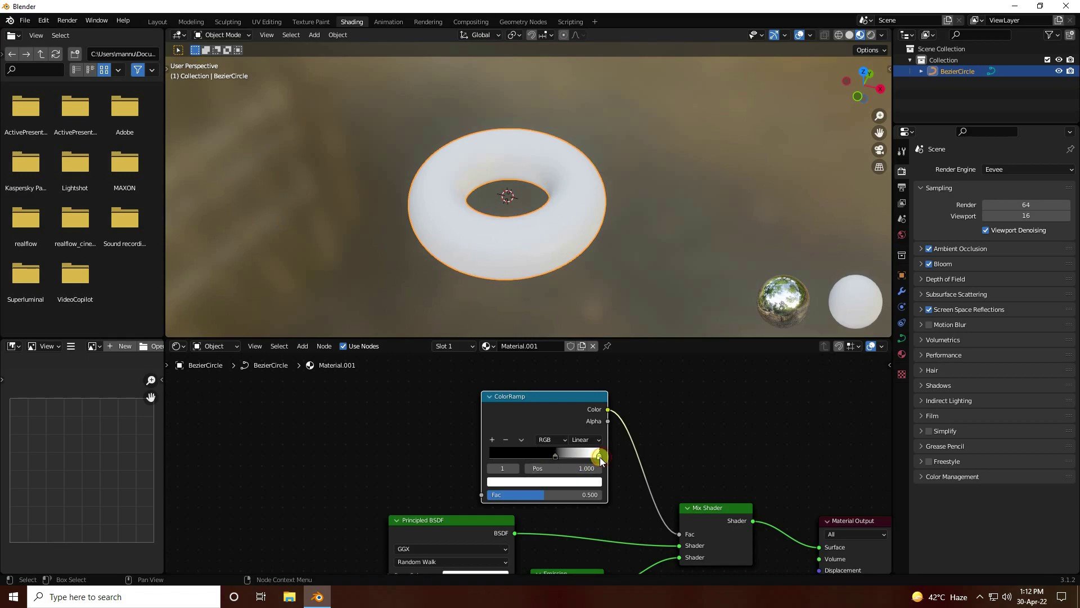
{"action": "left_click", "coordinate": [565, 469]}
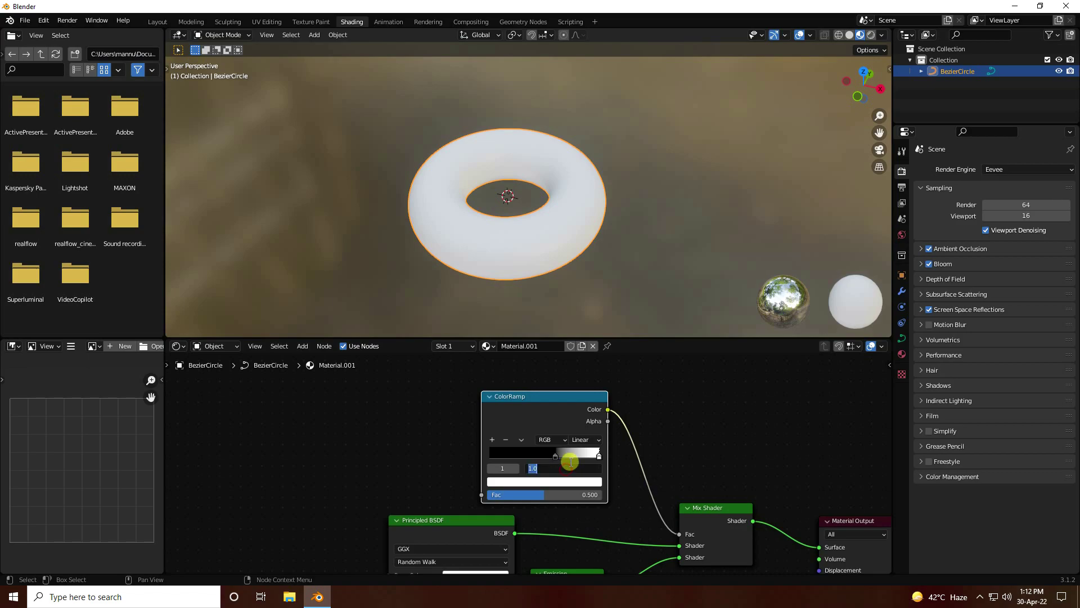
{"action": "type", "text": "0.85"}
{"action": "key", "text": "Return"}
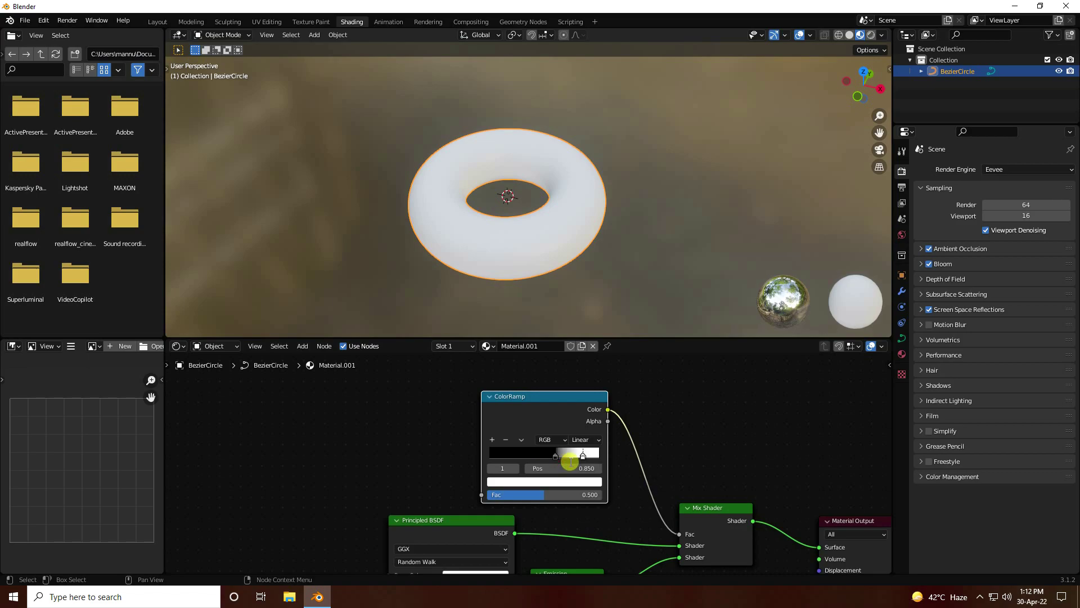
{"action": "scroll", "coordinate": [591, 475], "scroll_direction": "up", "scroll_amount": 1}
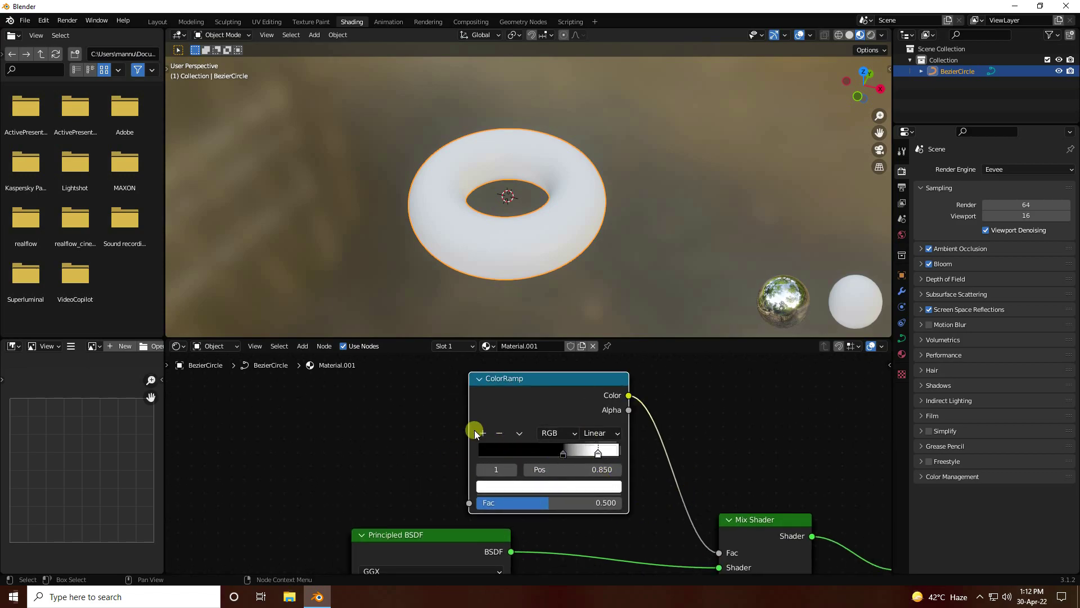
{"action": "left_click", "coordinate": [303, 346]}
Step: Add a Voronoi Texture node and connect its Distance output to the ColorRamp factor
{"action": "mouse_move", "coordinate": [319, 376]}
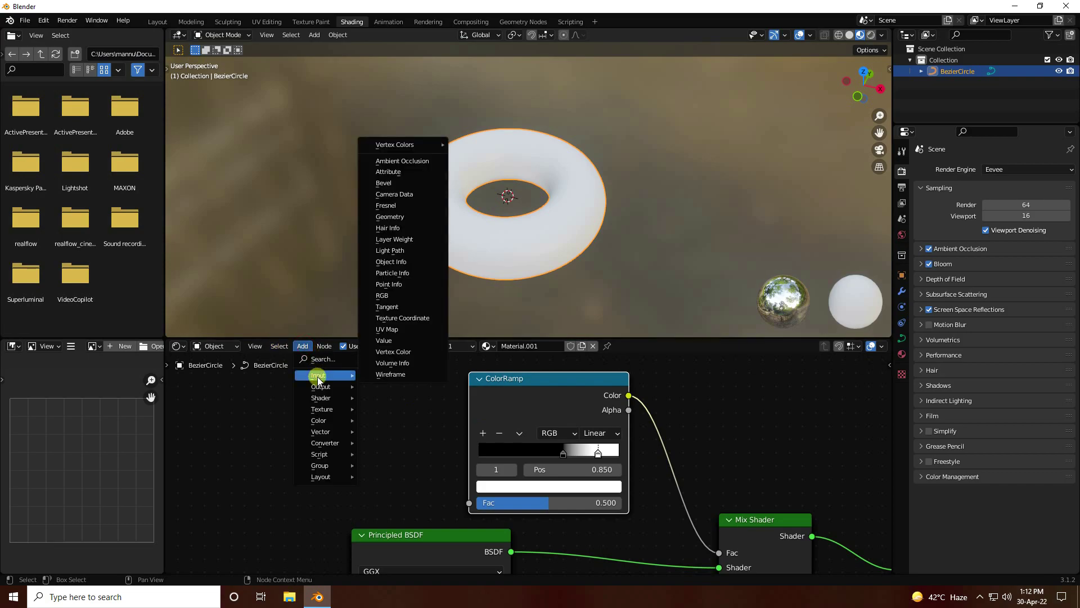
{"action": "left_click", "coordinate": [312, 359]}
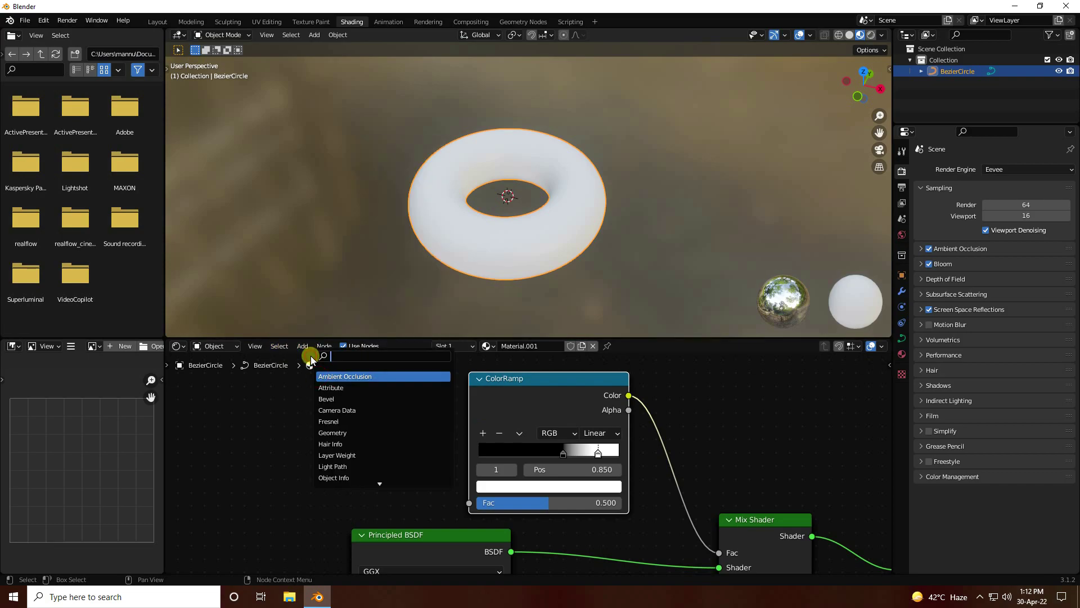
{"action": "type", "text": "vo"}
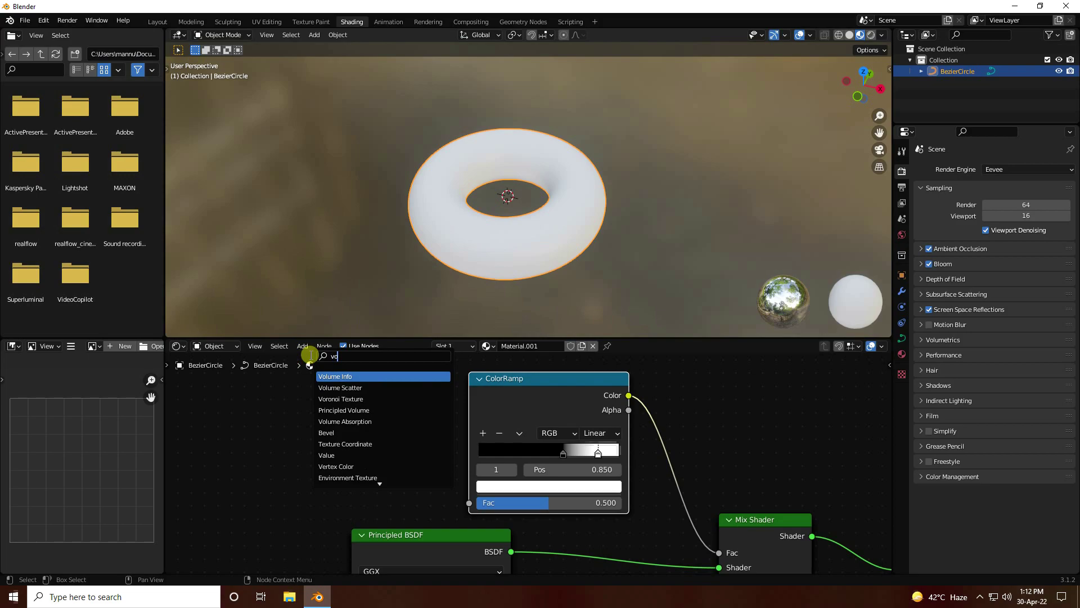
{"action": "left_click", "coordinate": [343, 400]}
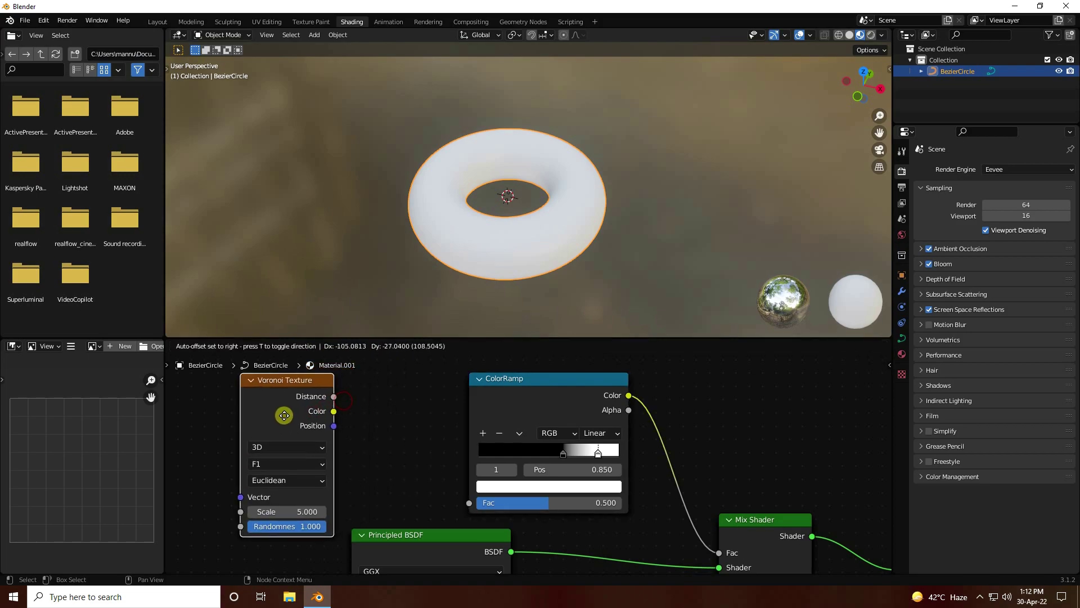
{"action": "left_click", "coordinate": [284, 415]}
{"action": "middle_click_drag", "start_coordinate": [391, 427], "coordinate": [458, 420]}
{"action": "left_click_drag", "start_coordinate": [370, 379], "coordinate": [539, 502]}
{"action": "middle_click_drag", "start_coordinate": [463, 467], "coordinate": [518, 470]}
{"action": "scroll", "coordinate": [525, 217], "scroll_direction": "up", "scroll_amount": 2}
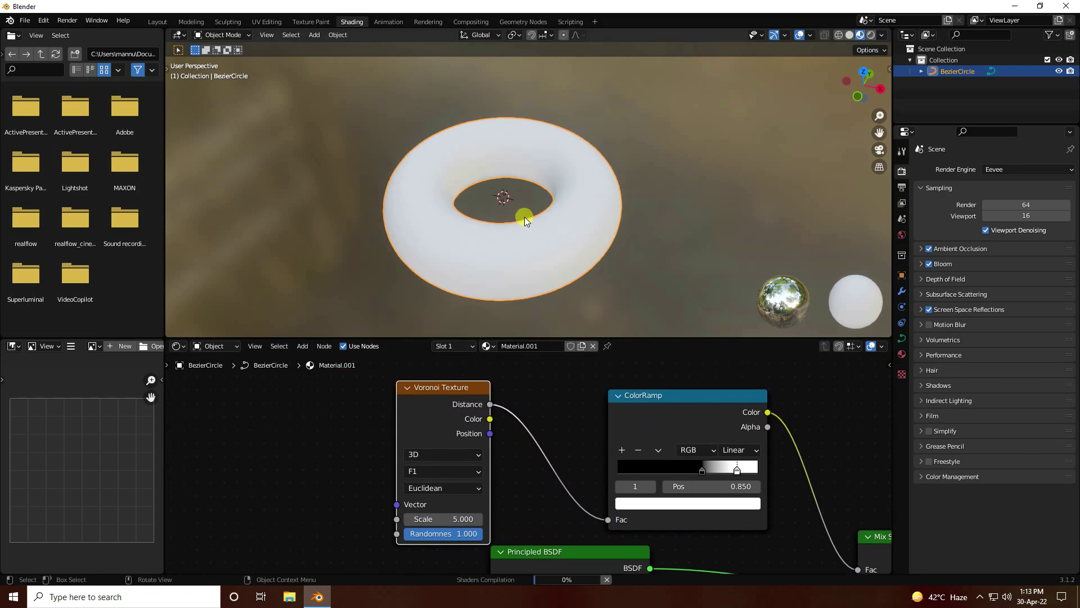
{"action": "scroll", "coordinate": [495, 265], "scroll_direction": "up", "scroll_amount": 1}
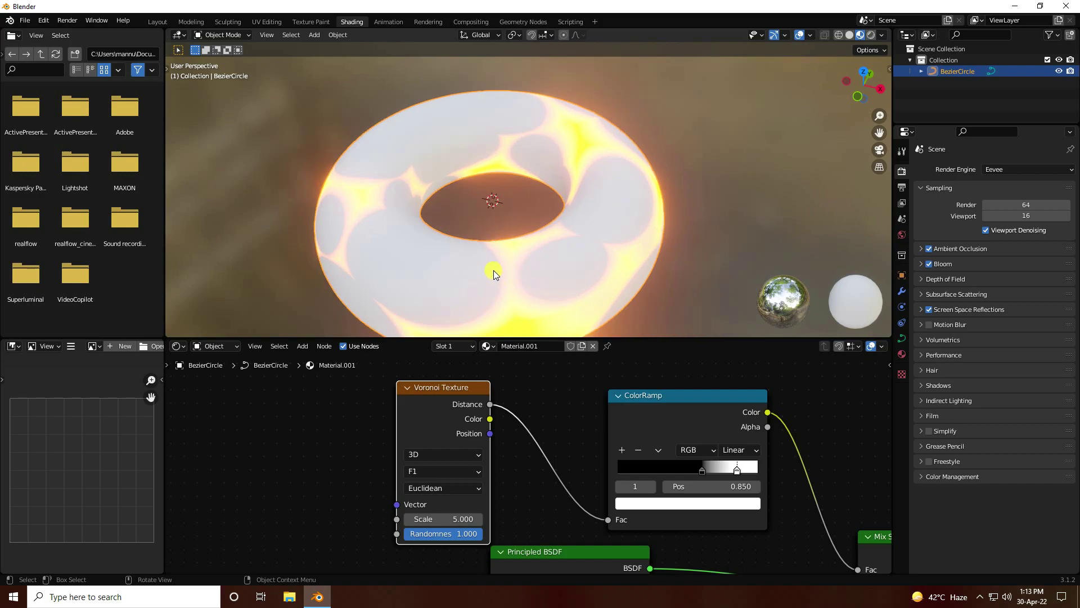
{"action": "middle_click_drag", "start_coordinate": [466, 248], "coordinate": [500, 225]}
Step: Set the Voronoi Texture to F2 with Chebychev distance and scale 15
{"action": "left_click", "coordinate": [424, 470]}
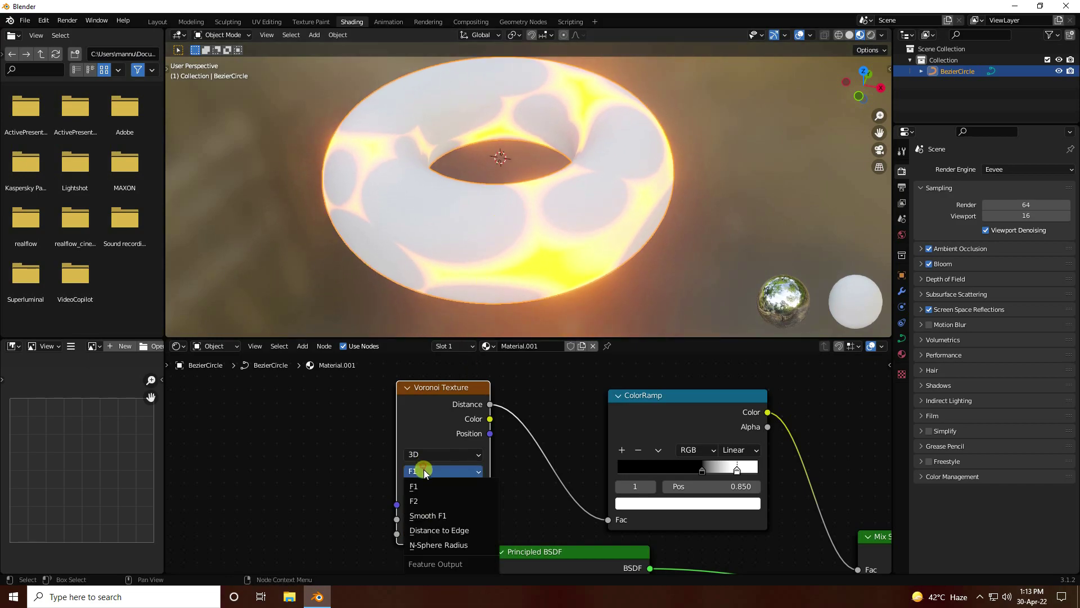
{"action": "left_click", "coordinate": [420, 503]}
{"action": "left_click", "coordinate": [423, 488]}
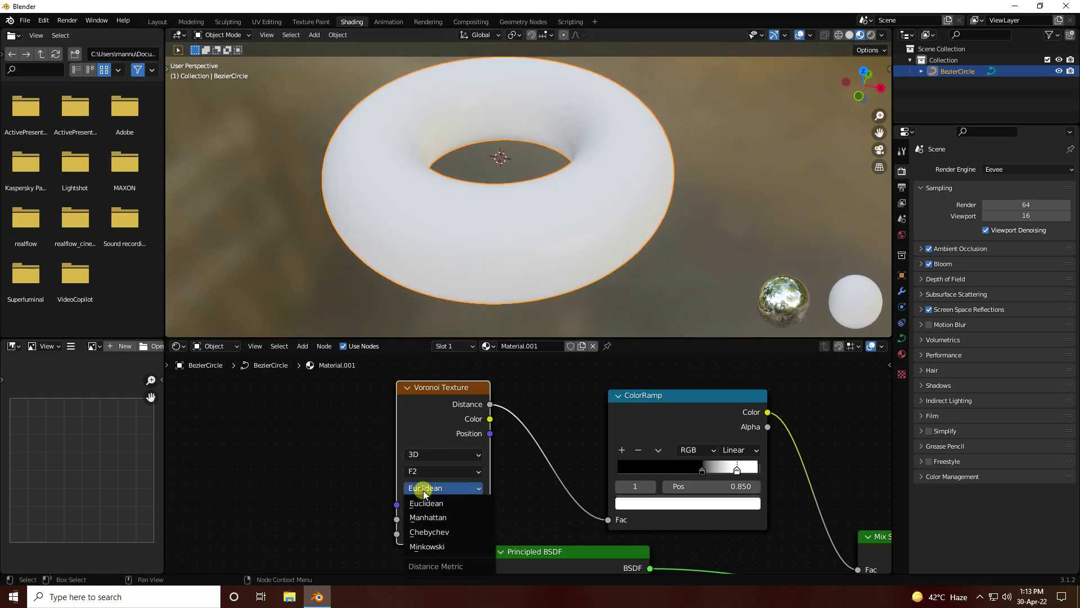
{"action": "left_click", "coordinate": [436, 531]}
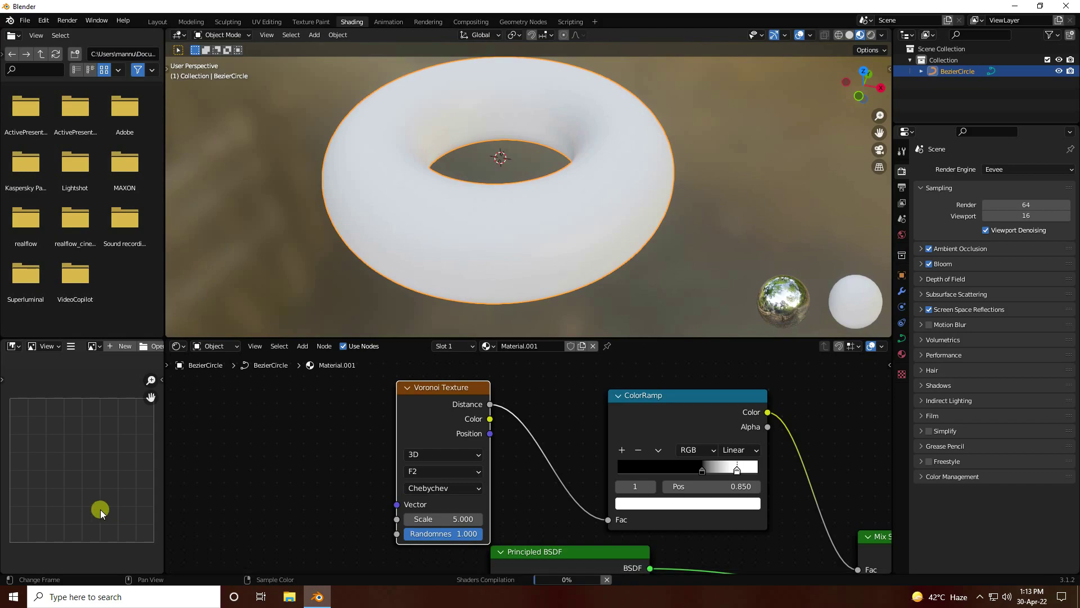
{"action": "left_click", "coordinate": [447, 521]}
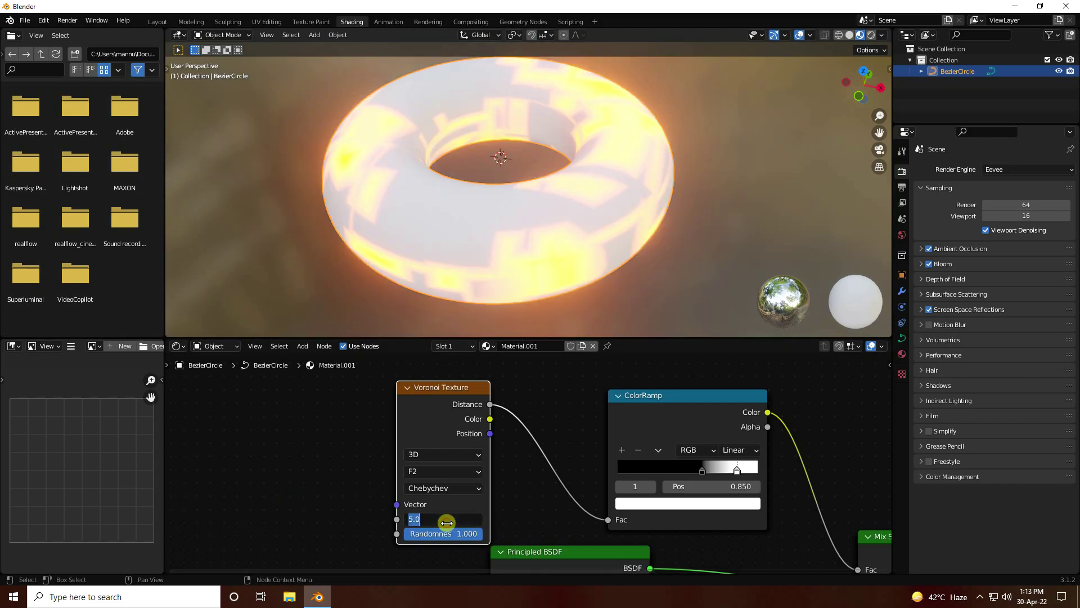
{"action": "type", "text": "15"}
{"action": "key", "text": "Return"}
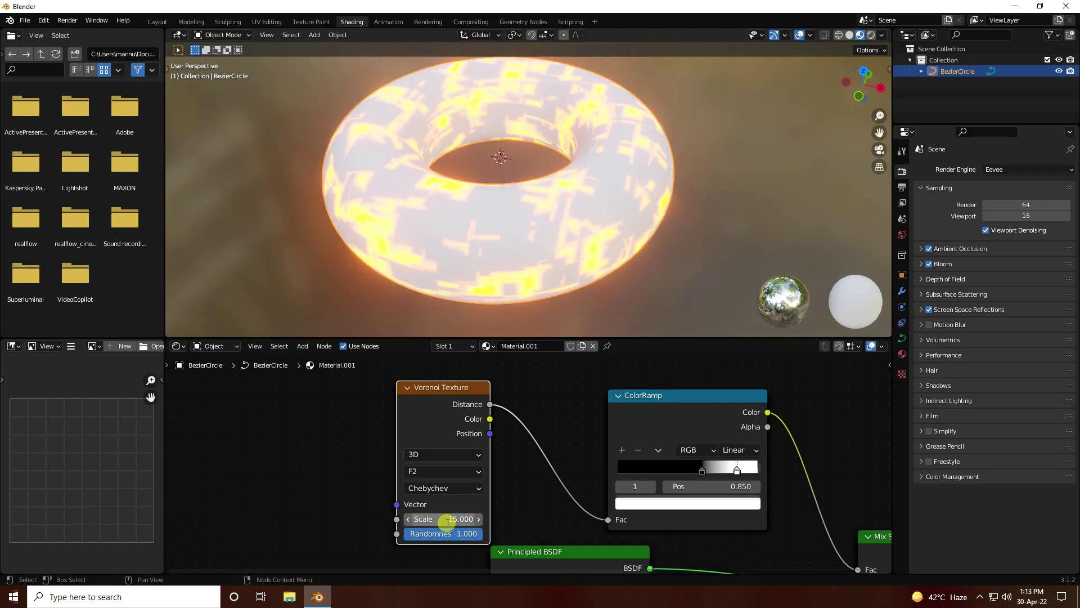
{"action": "scroll", "coordinate": [477, 222], "scroll_direction": "up", "scroll_amount": 3}
{"action": "middle_click_drag", "start_coordinate": [270, 414], "coordinate": [389, 417]}
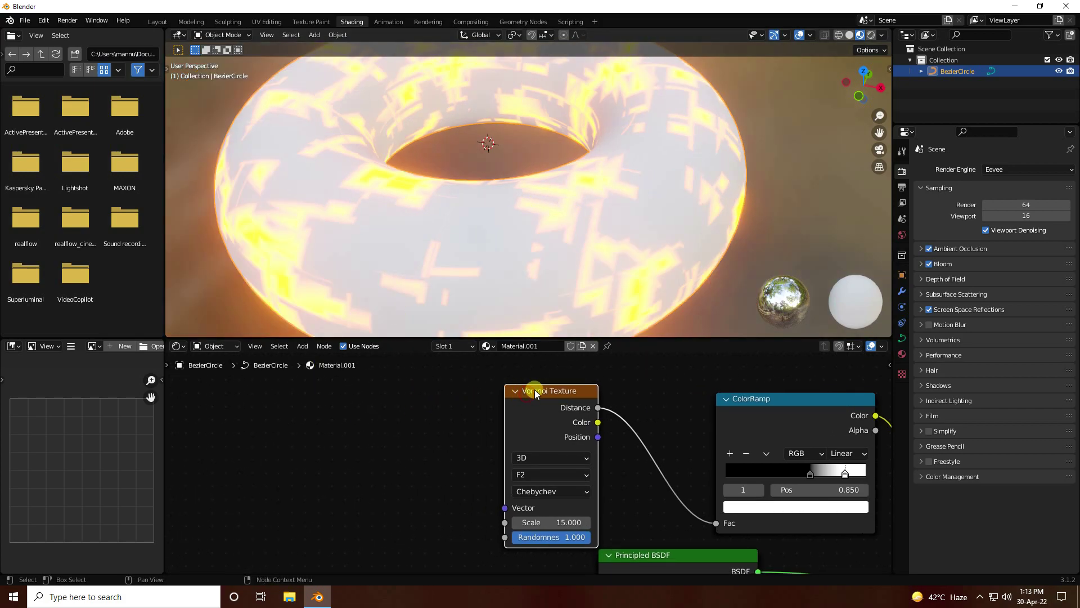
Step: Duplicate the Voronoi Texture and link the copy's Distance into the original's Vector input
{"action": "key", "text": "shift+d"}
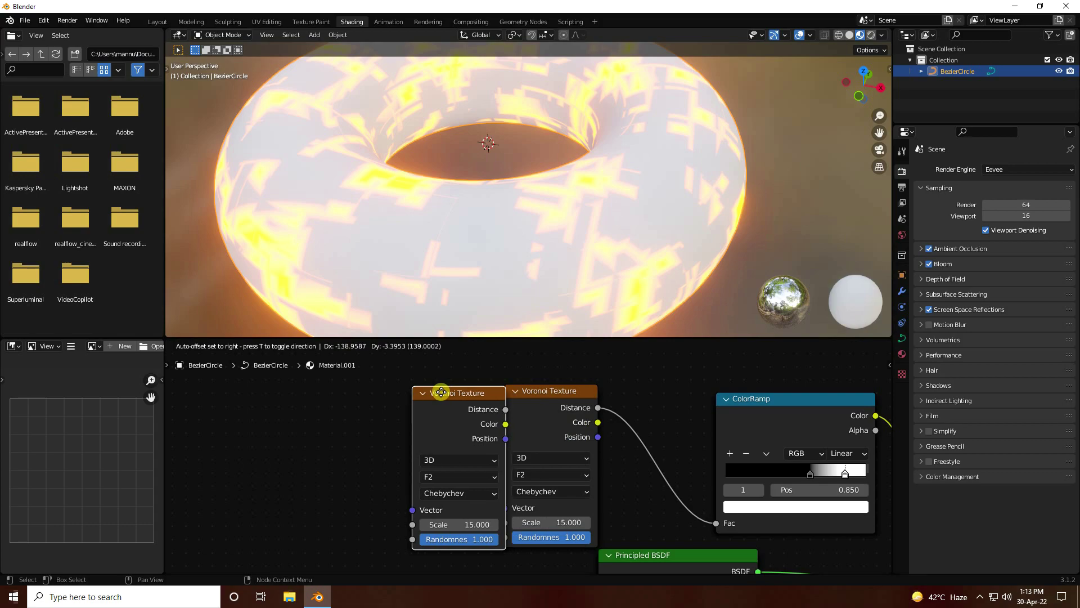
{"action": "left_click", "coordinate": [360, 401]}
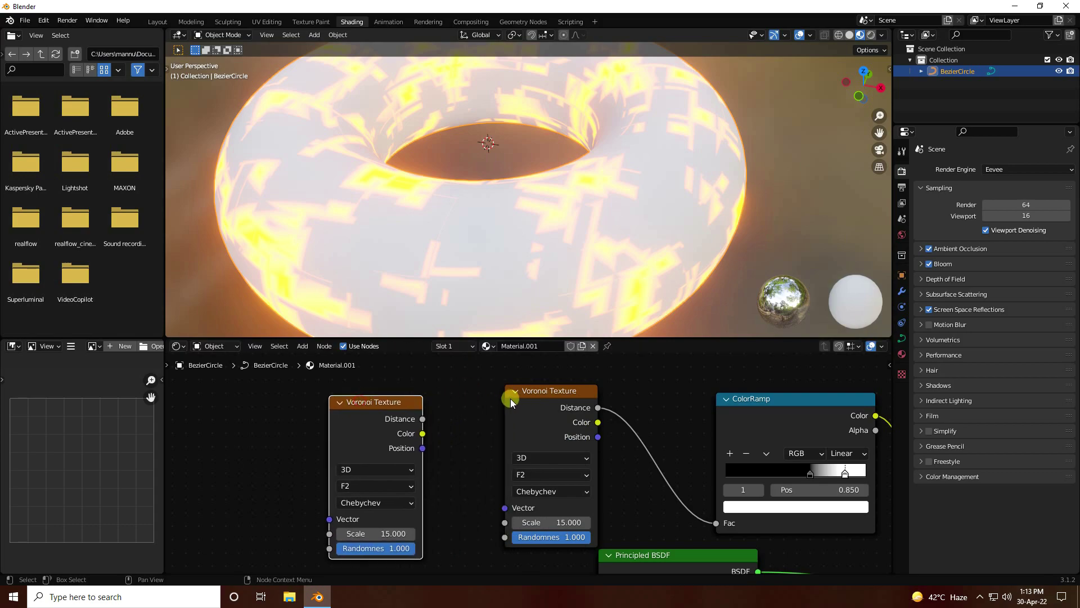
{"action": "middle_click_drag", "start_coordinate": [514, 393], "coordinate": [549, 389]}
{"action": "mouse_move", "coordinate": [458, 412]}
{"action": "left_mouse_down"}
{"action": "mouse_move", "coordinate": [539, 514]}
{"action": "mouse_move", "coordinate": [540, 502]}
{"action": "left_mouse_up"}
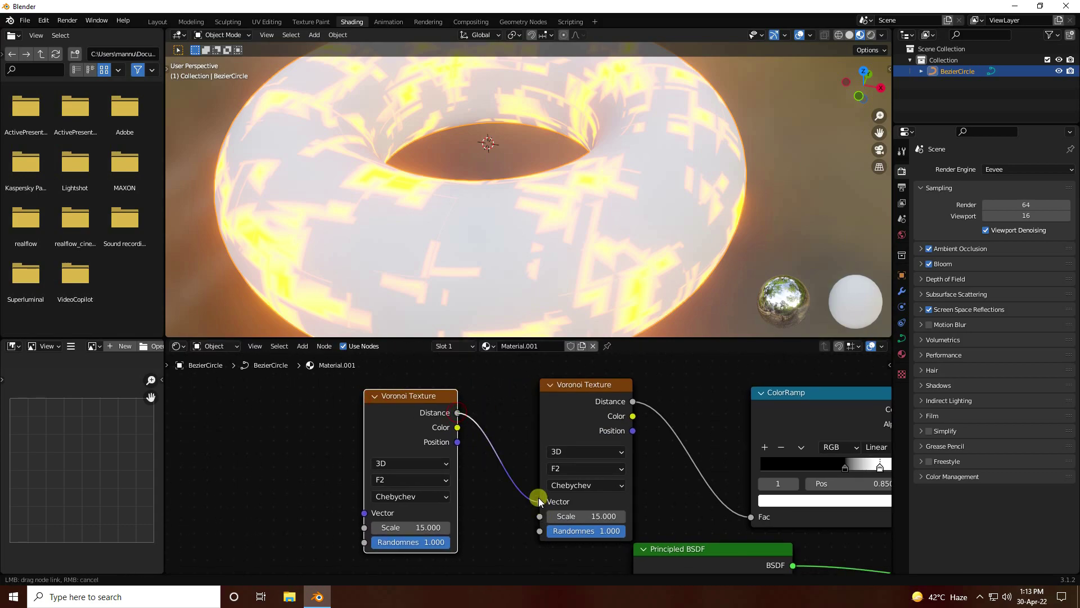
{"action": "middle_click_drag", "start_coordinate": [481, 484], "coordinate": [521, 503]}
{"action": "middle_click_drag", "start_coordinate": [475, 304], "coordinate": [466, 285]}
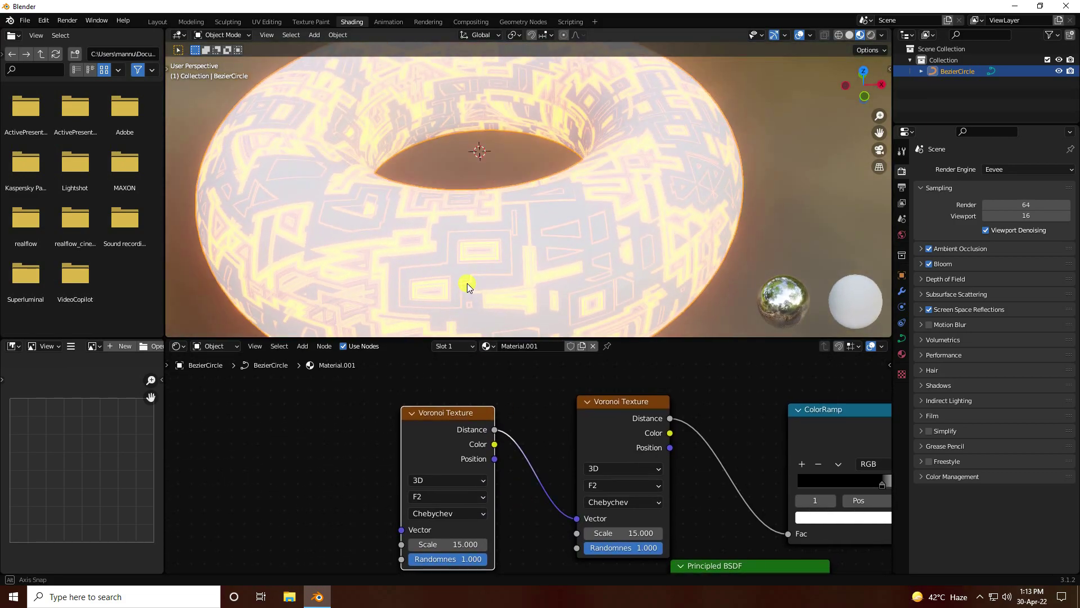
{"action": "middle_click_drag", "start_coordinate": [347, 444], "coordinate": [387, 441]}
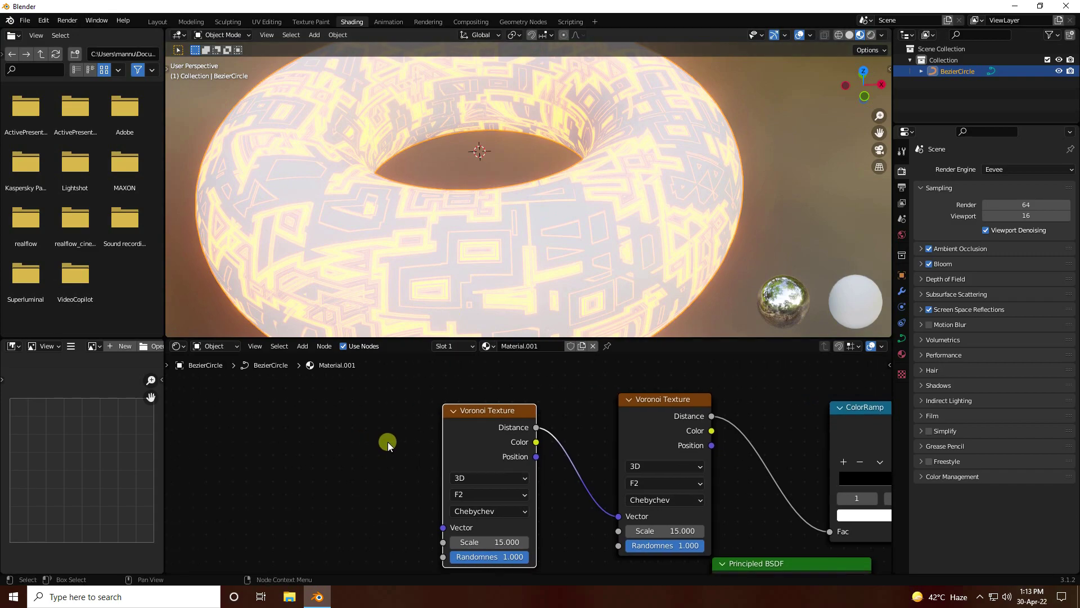
{"action": "left_click", "coordinate": [479, 414]}
Step: Add Texture Coordinate and Mapping nodes with Ctrl+T, driving Mapping from UV coordinates
{"action": "key", "text": "ctrl+t"}
{"action": "middle_click_drag", "start_coordinate": [452, 413], "coordinate": [584, 374]}
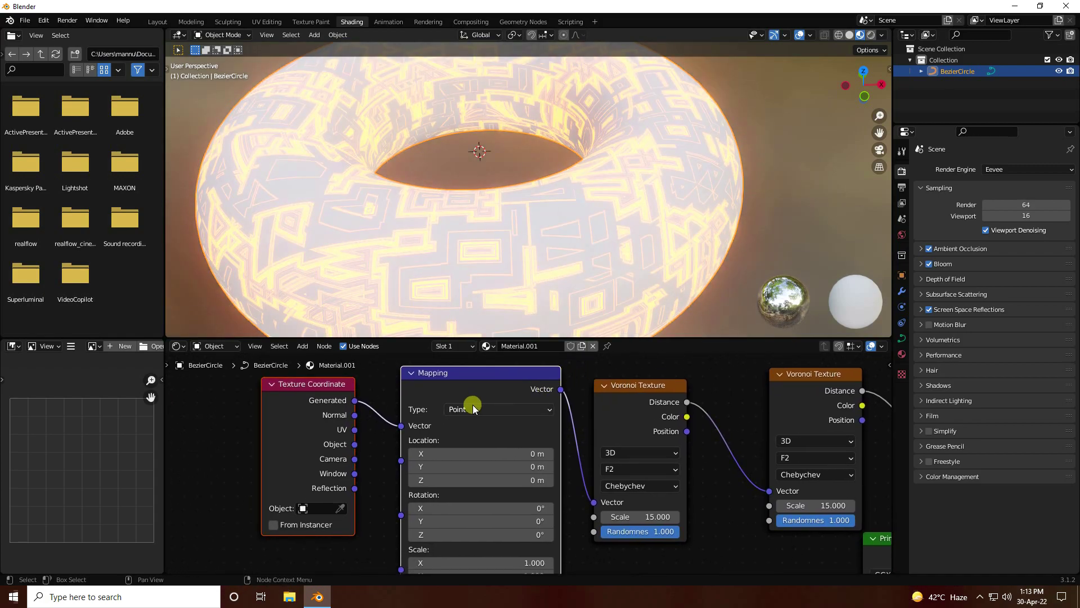
{"action": "middle_click_drag", "start_coordinate": [374, 299], "coordinate": [403, 260]}
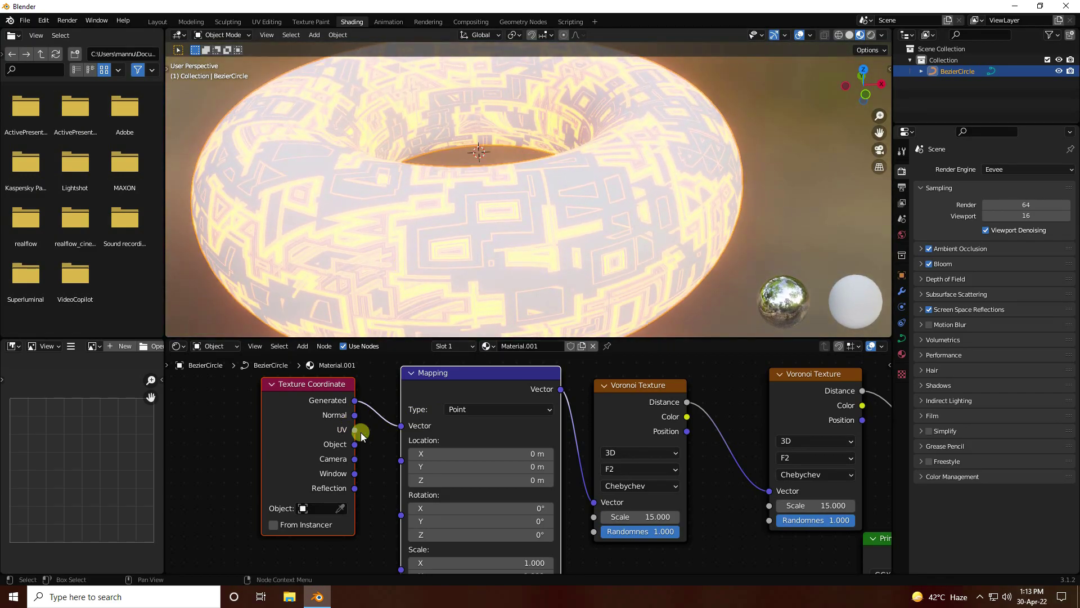
{"action": "mouse_move", "coordinate": [401, 428]}
{"action": "left_mouse_down"}
{"action": "mouse_move", "coordinate": [332, 434]}
{"action": "mouse_move", "coordinate": [402, 445]}
{"action": "left_mouse_up"}
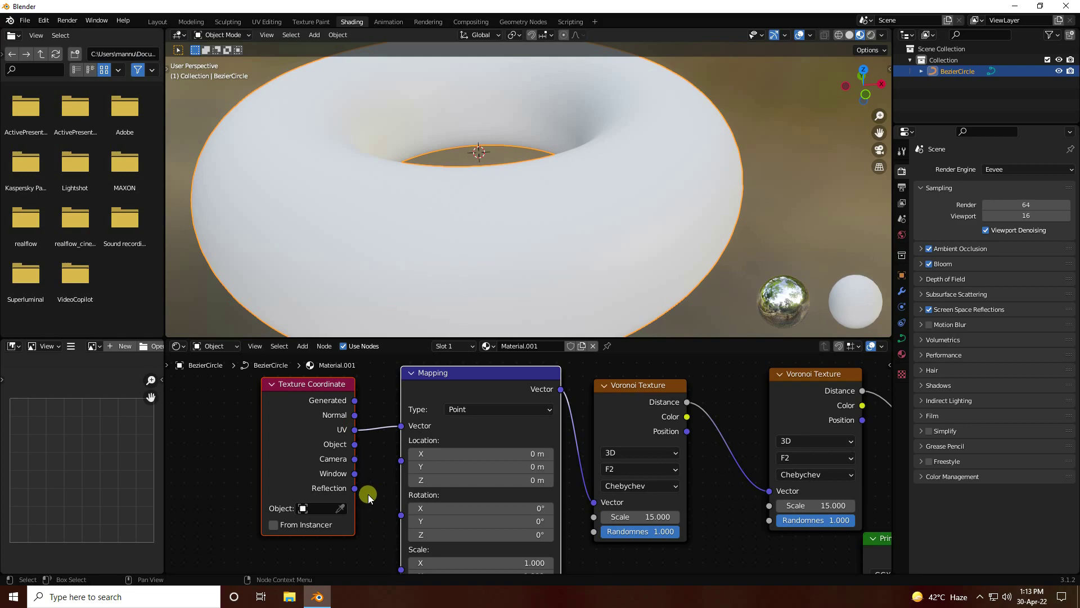
{"action": "middle_click_drag", "start_coordinate": [423, 304], "coordinate": [424, 268]}
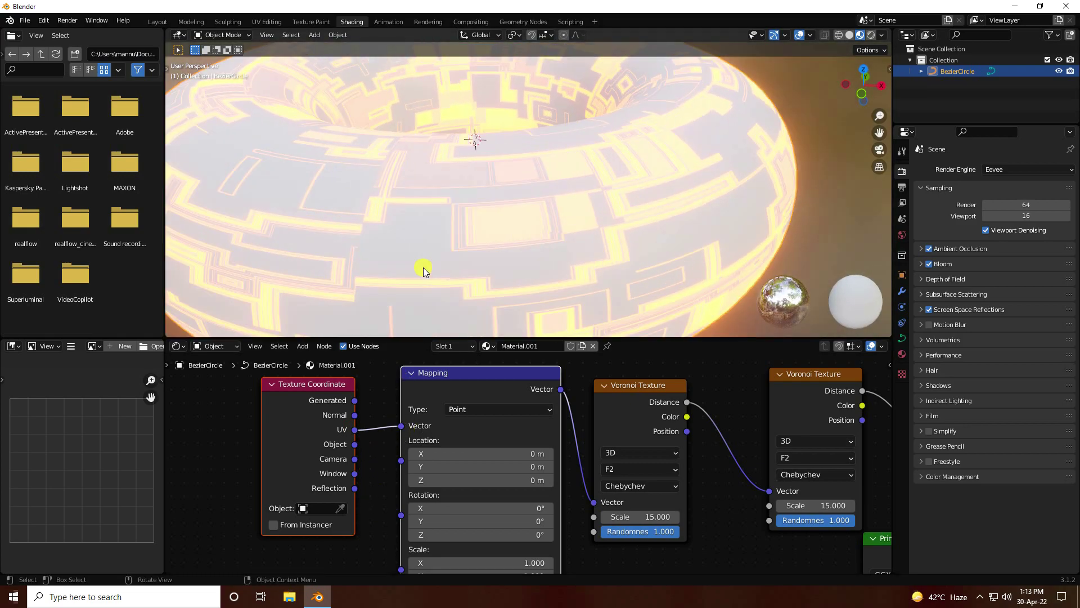
{"action": "middle_click_drag", "start_coordinate": [731, 496], "coordinate": [259, 392]}
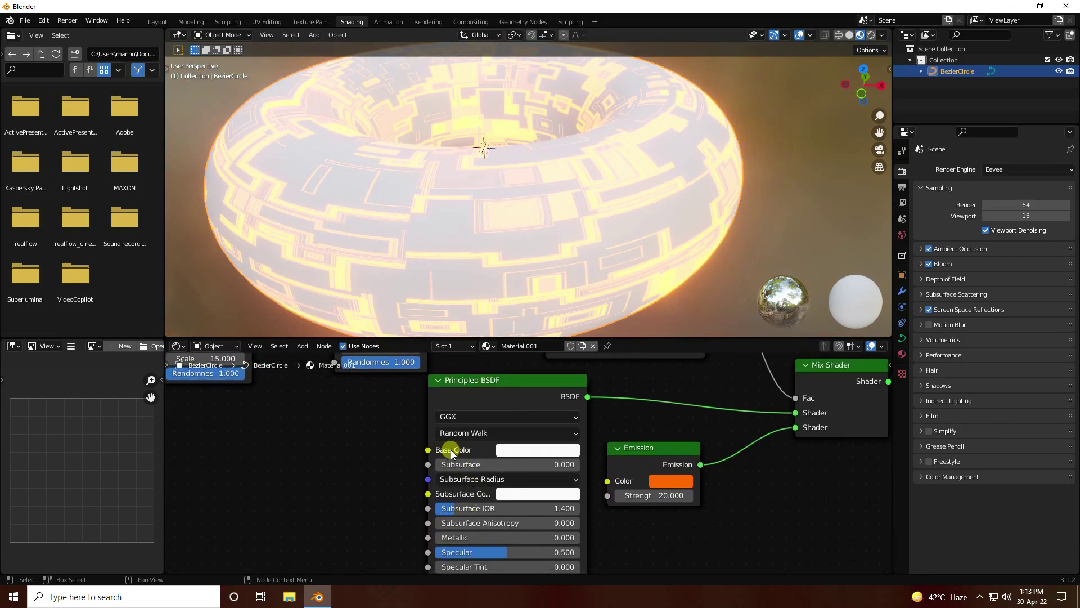
Step: Set the Principled BSDF base colour to HSV 0.6, 1, 0.2, a deep dark blue
{"action": "left_click", "coordinate": [529, 450]}
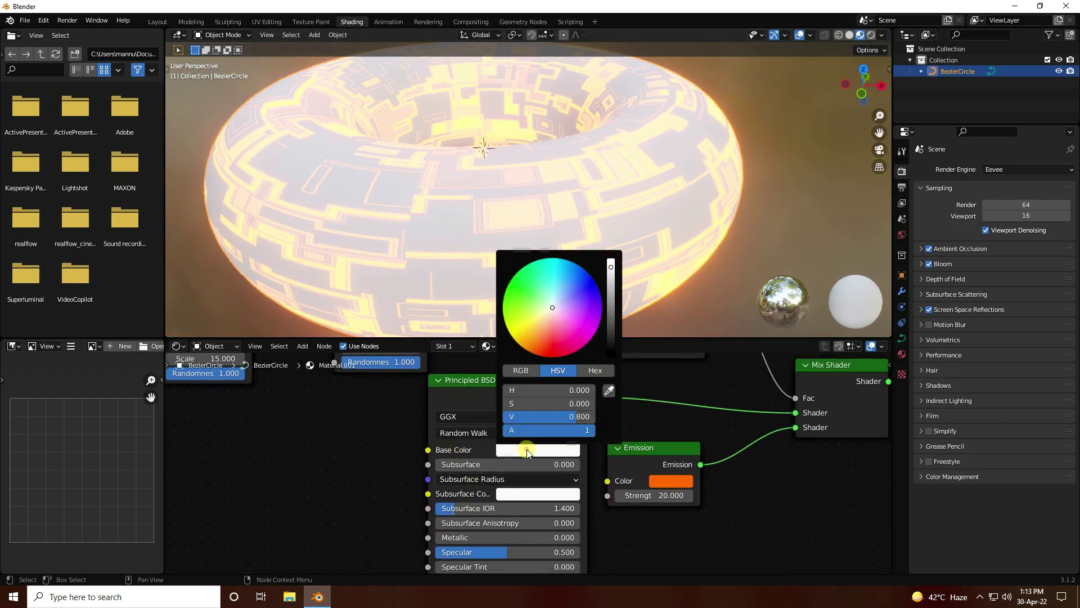
{"action": "left_click", "coordinate": [563, 390]}
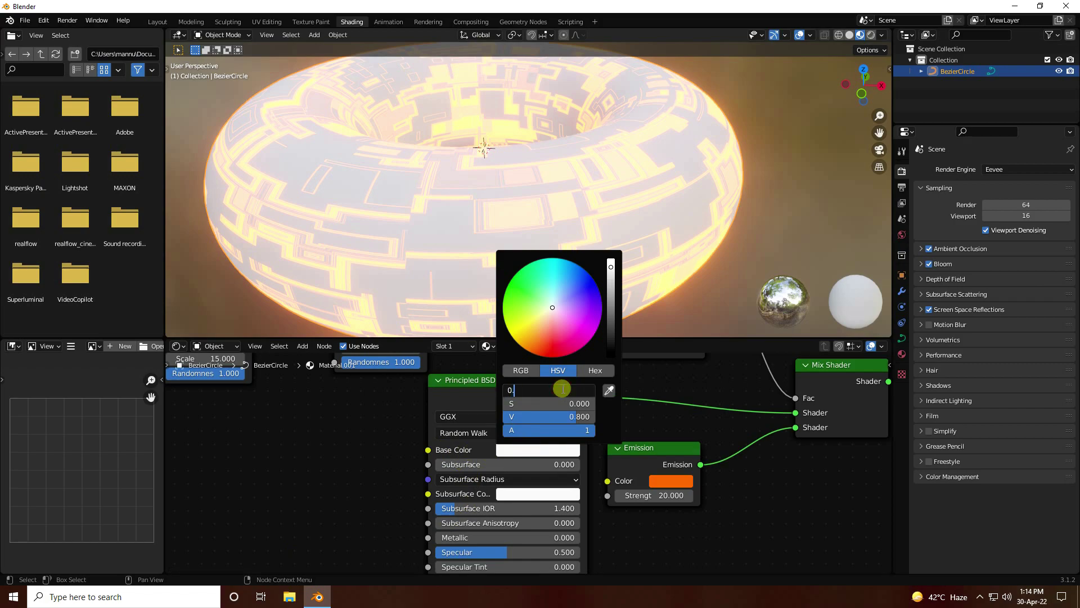
{"action": "type", "text": "0.6"}
{"action": "key", "text": "Return"}
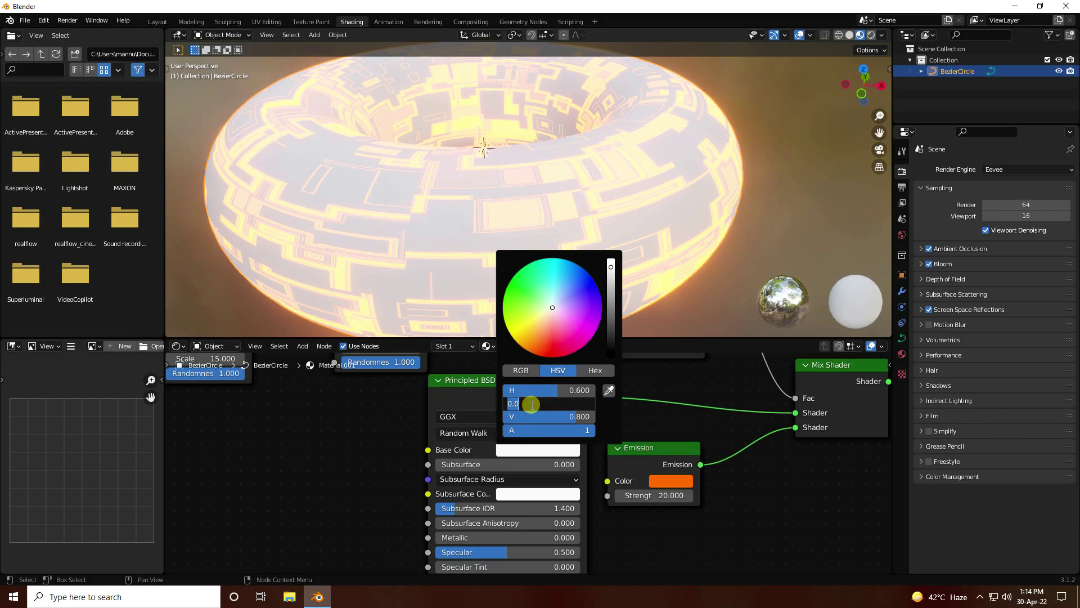
{"action": "type", "text": "1"}
{"action": "key", "text": "Return"}
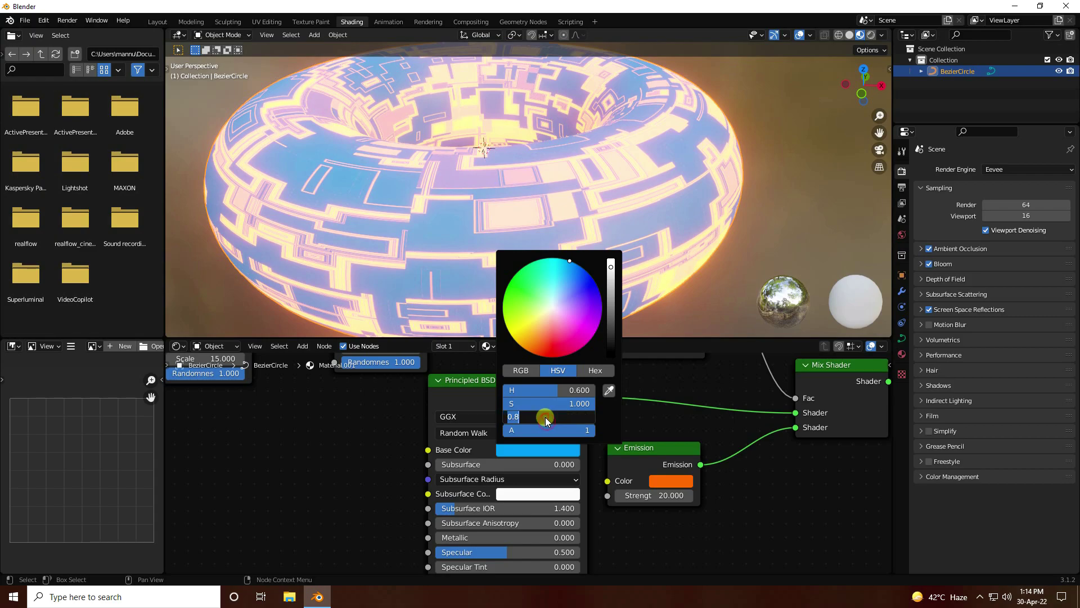
{"action": "type", "text": "0.2"}
{"action": "key", "text": "Return"}
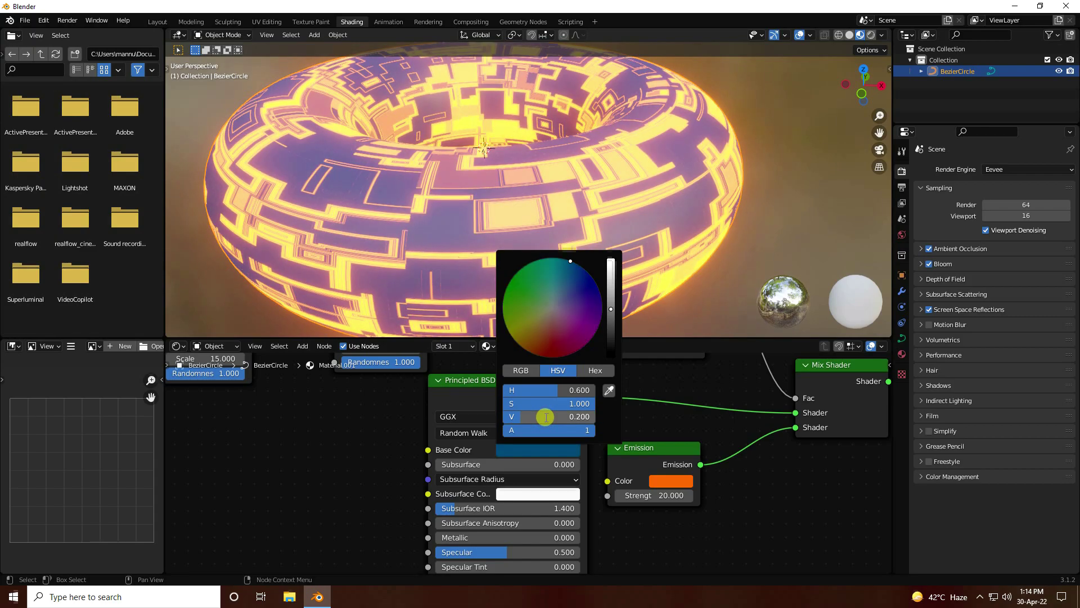
Step: Darken the subsurface colour to value 0.1, almost black
{"action": "left_click", "coordinate": [535, 450]}
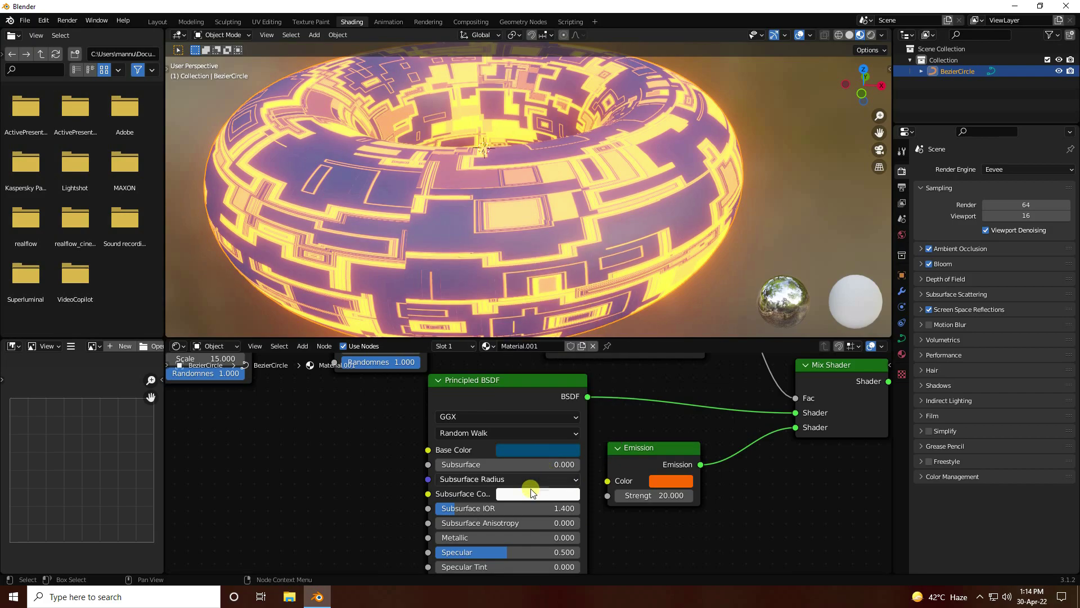
{"action": "left_click", "coordinate": [545, 495]}
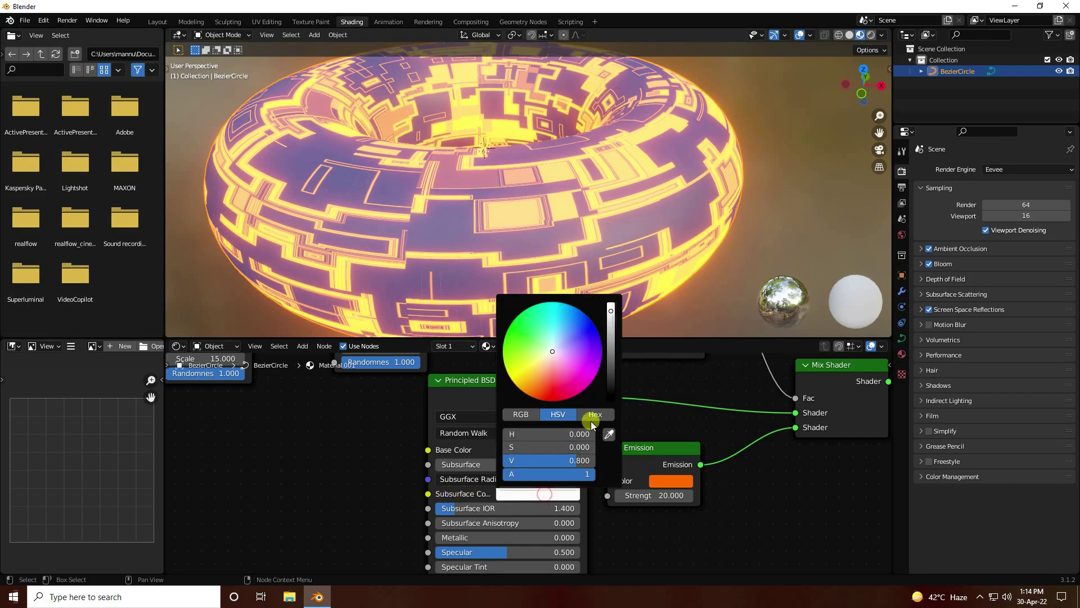
{"action": "left_click", "coordinate": [554, 458]}
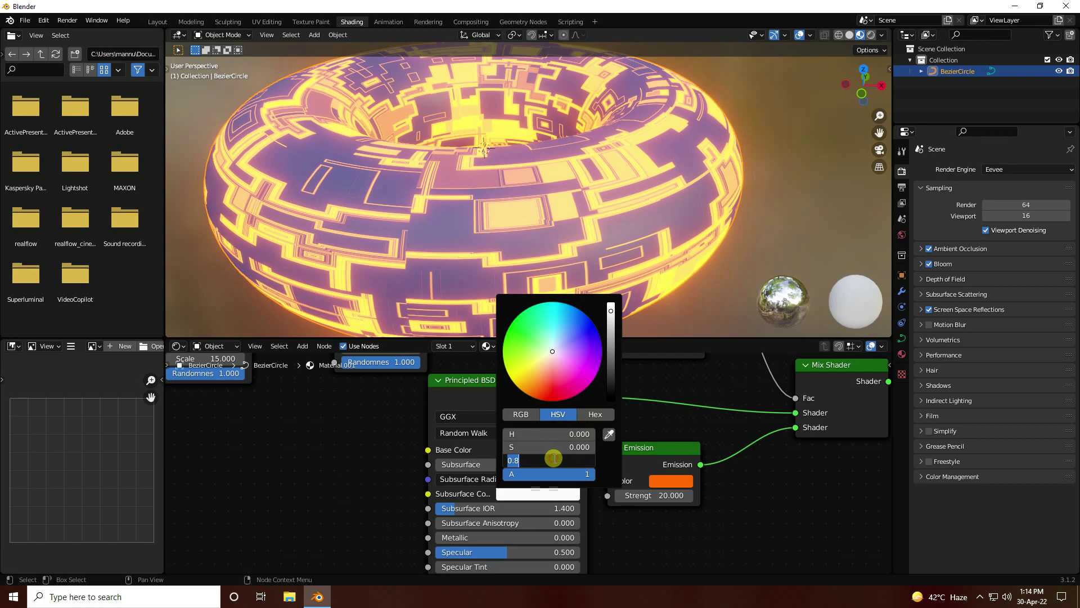
{"action": "key", "text": "Return"}
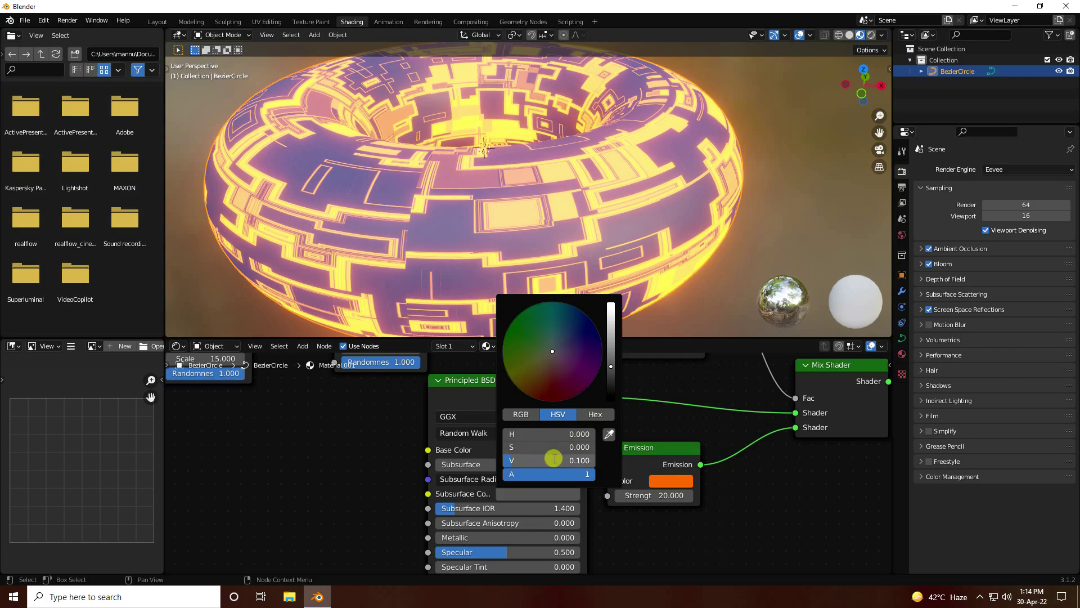
{"action": "middle_click_drag", "start_coordinate": [345, 458], "coordinate": [428, 405]}
{"action": "middle_click_drag", "start_coordinate": [455, 246], "coordinate": [406, 394]}
{"action": "middle_click_drag", "start_coordinate": [389, 557], "coordinate": [446, 449]}
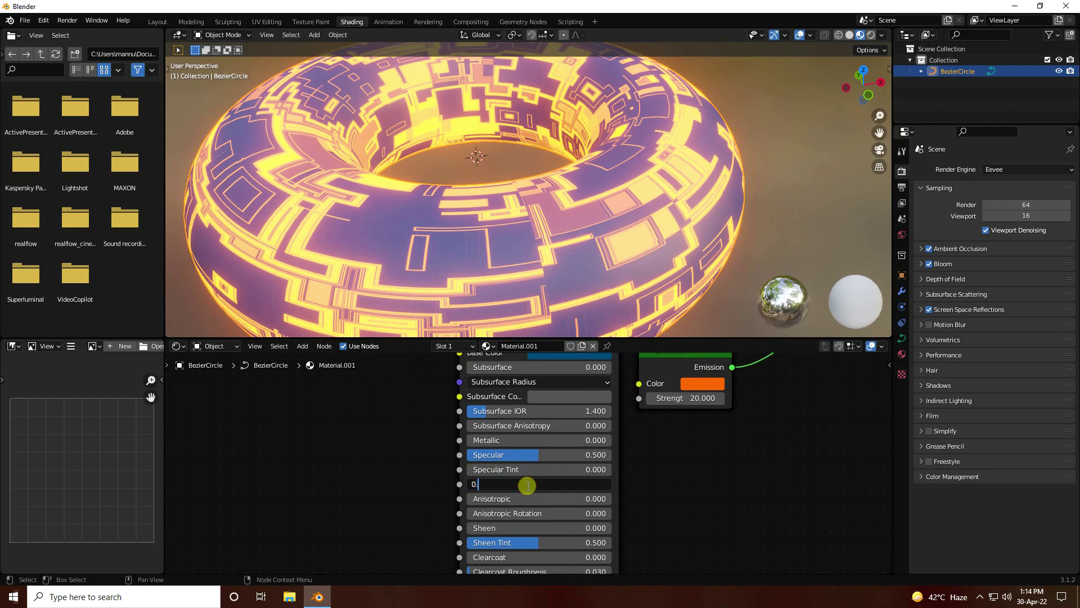
Step: Set the Principled BSDF Roughness to 0.2 and orbit to view the glossier torus
{"action": "key", "text": "Return"}
{"action": "middle_click_drag", "start_coordinate": [509, 253], "coordinate": [463, 328]}
{"action": "scroll", "coordinate": [374, 443], "scroll_direction": "down", "scroll_amount": 2}
{"action": "middle_click_drag", "start_coordinate": [396, 278], "coordinate": [488, 195]}
{"action": "scroll", "coordinate": [357, 459], "scroll_direction": "down", "scroll_amount": 3}
Step: Enlarge the Shader Editor and space Texture Coordinate, Mapping and both Voronoi nodes evenly in a row
{"action": "middle_click_drag", "start_coordinate": [361, 454], "coordinate": [446, 513]}
{"action": "left_click_drag", "start_coordinate": [468, 338], "coordinate": [469, 239]}
{"action": "left_click_drag", "start_coordinate": [336, 322], "coordinate": [498, 354]}
{"action": "left_click_drag", "start_coordinate": [176, 326], "coordinate": [402, 353]}
{"action": "left_click_drag", "start_coordinate": [400, 352], "coordinate": [421, 352]}
{"action": "left_click_drag", "start_coordinate": [347, 365], "coordinate": [375, 362]}
{"action": "left_click_drag", "start_coordinate": [206, 308], "coordinate": [507, 383]}
{"action": "scroll", "coordinate": [332, 385], "scroll_direction": "up", "scroll_amount": 1}
{"action": "middle_click_drag", "start_coordinate": [309, 313], "coordinate": [458, 329]}
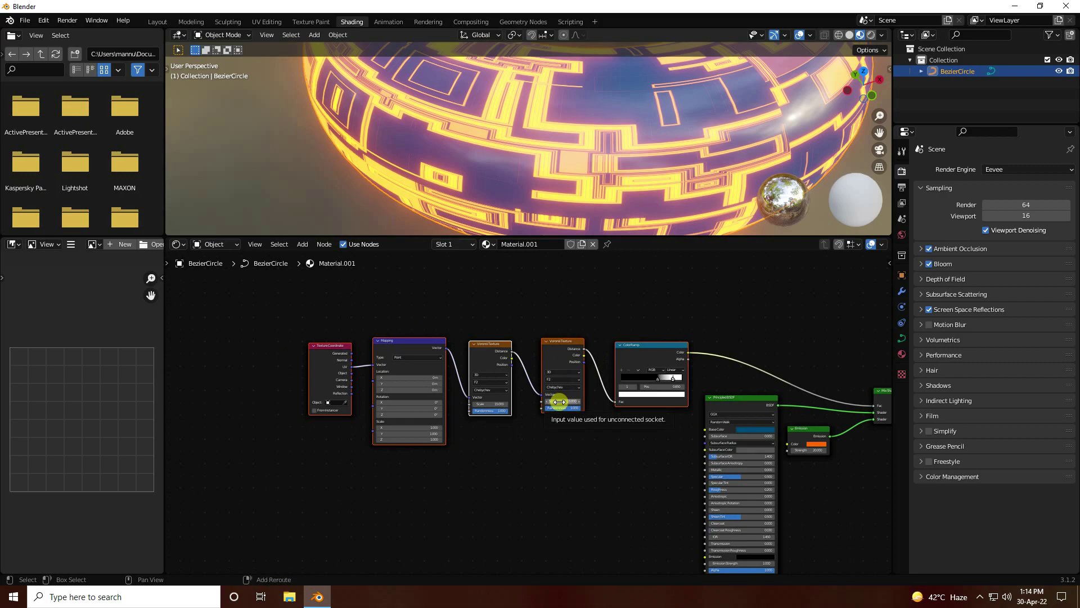
Step: Duplicate the selected texture node chain and place the copy below the original
{"action": "key", "text": "shift+d"}
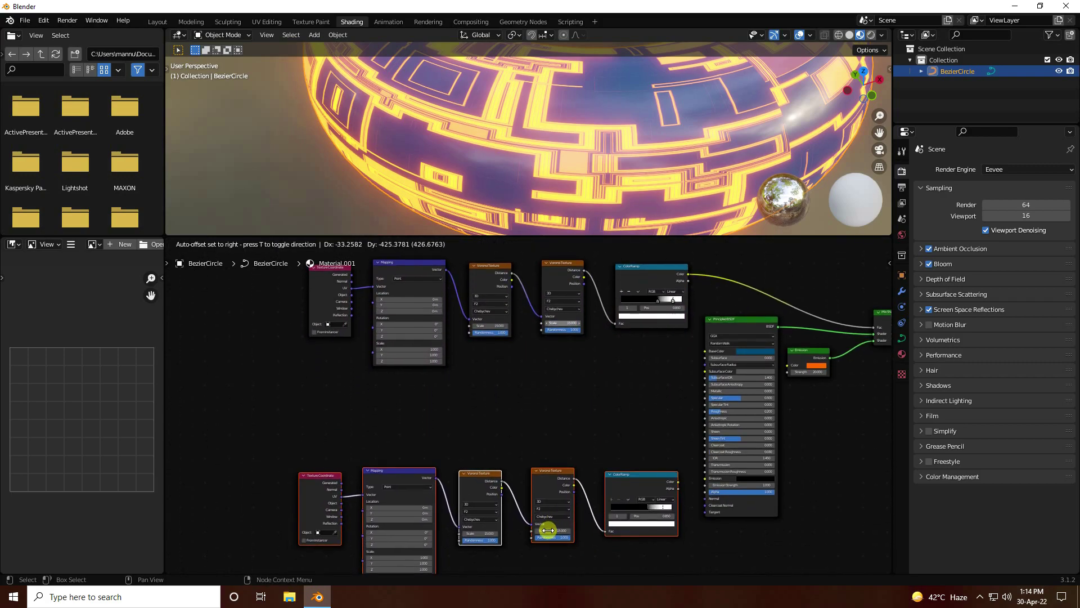
{"action": "left_click", "coordinate": [530, 526]}
{"action": "scroll", "coordinate": [560, 504], "scroll_direction": "up", "scroll_amount": 3}
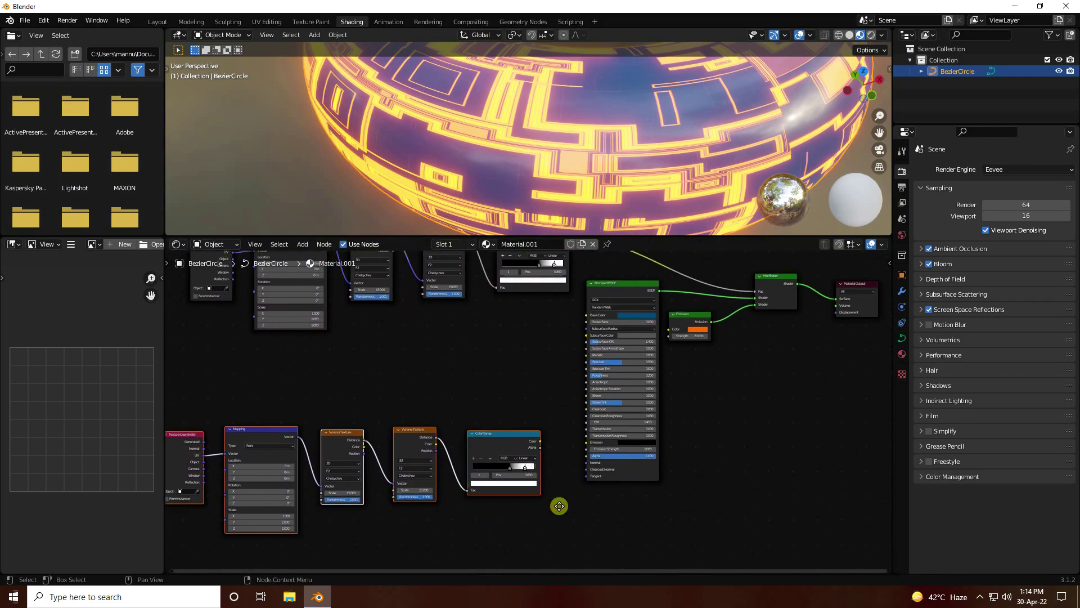
{"action": "middle_click_drag", "start_coordinate": [579, 469], "coordinate": [521, 411]}
{"action": "scroll", "coordinate": [539, 424], "scroll_direction": "up", "scroll_amount": 1}
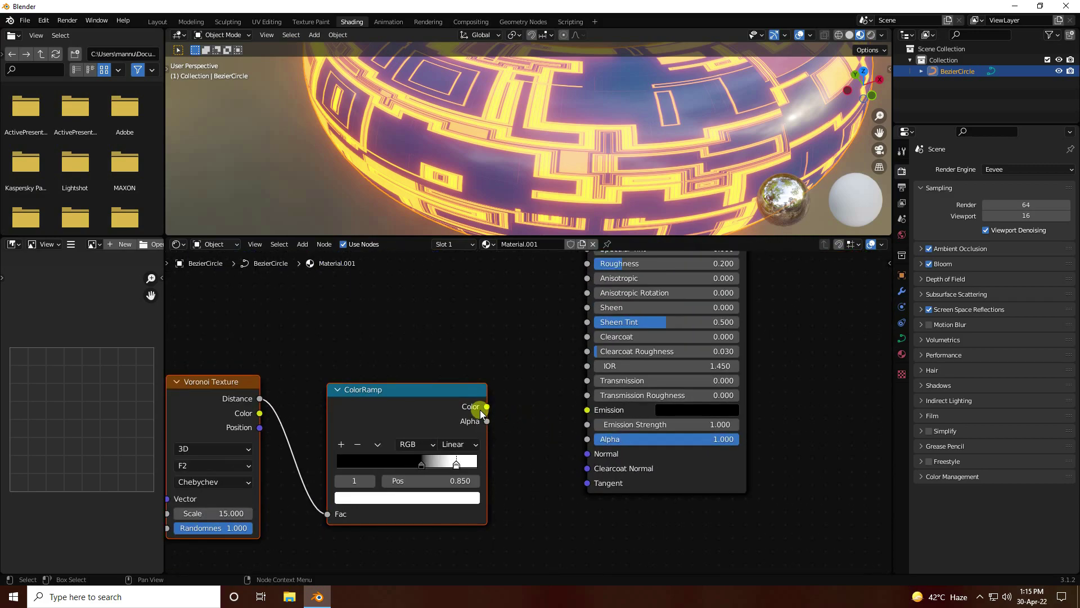
Step: Add a Bump node and position it beside the ColorRamp
{"action": "left_click", "coordinate": [302, 244]}
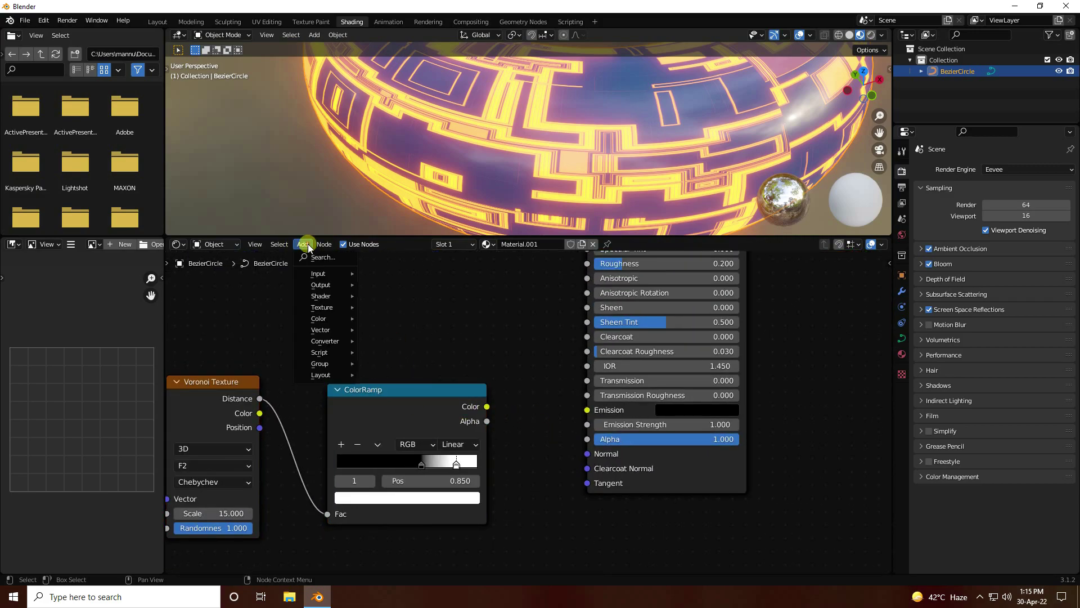
{"action": "left_click", "coordinate": [313, 254]}
{"action": "type", "text": "BUM"}
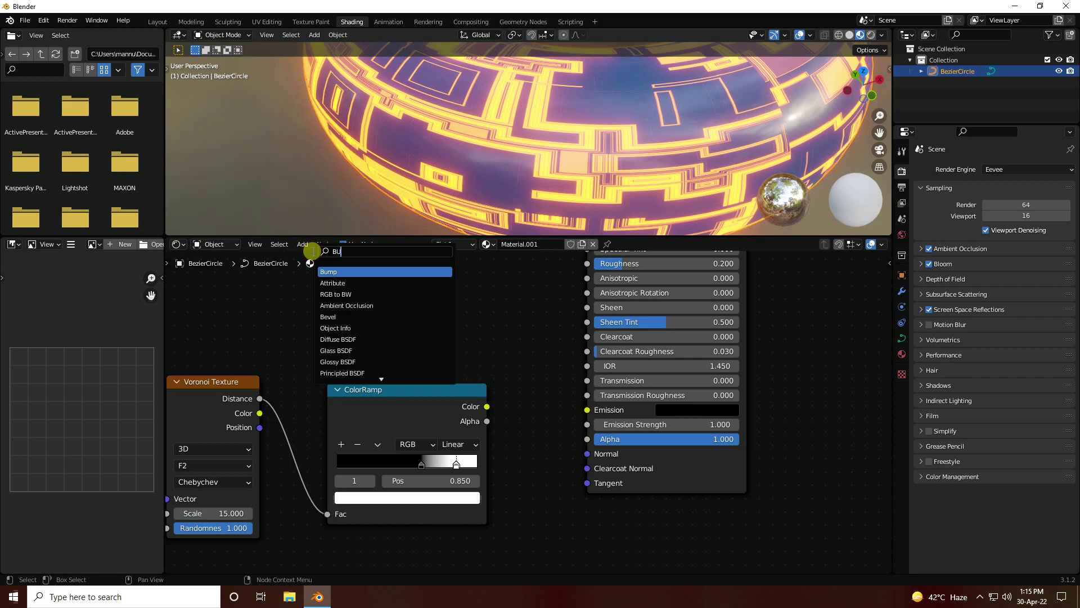
{"action": "left_click", "coordinate": [329, 271]}
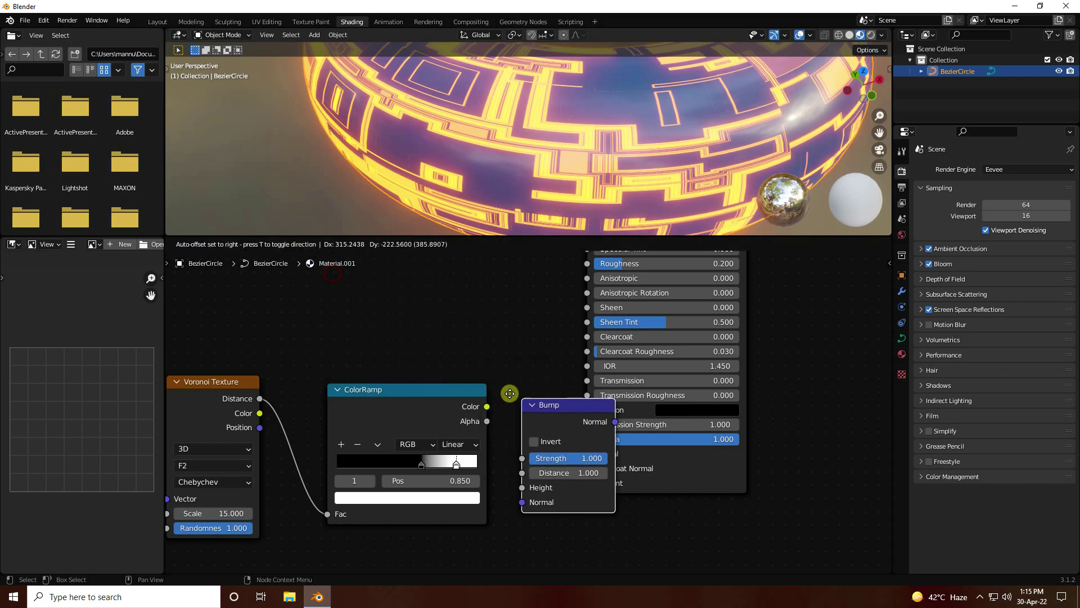
{"action": "left_click_drag", "start_coordinate": [427, 405], "coordinate": [387, 398]}
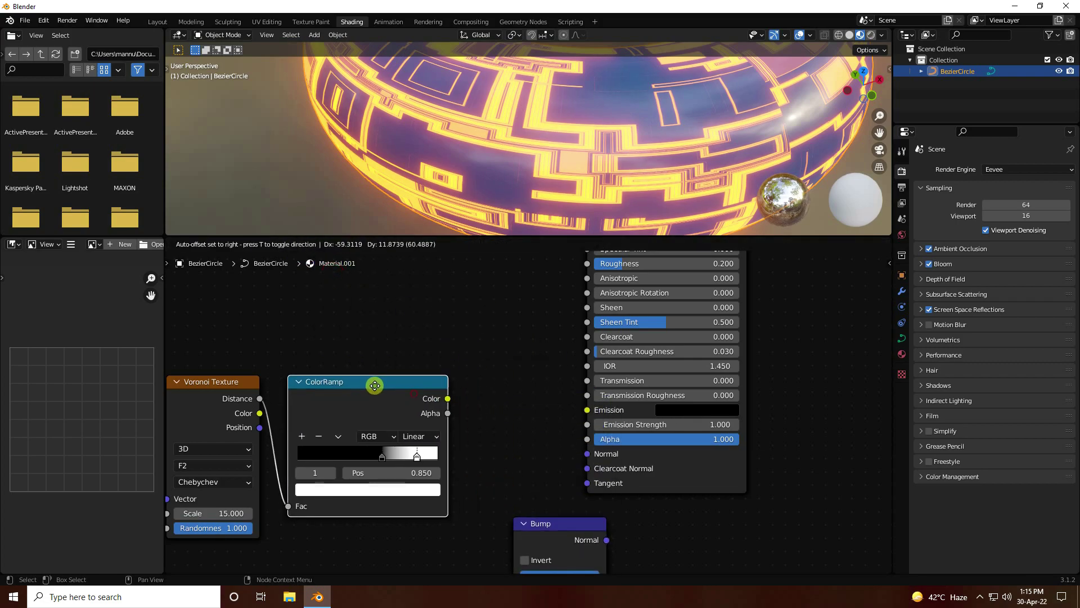
{"action": "left_click_drag", "start_coordinate": [545, 529], "coordinate": [589, 441]}
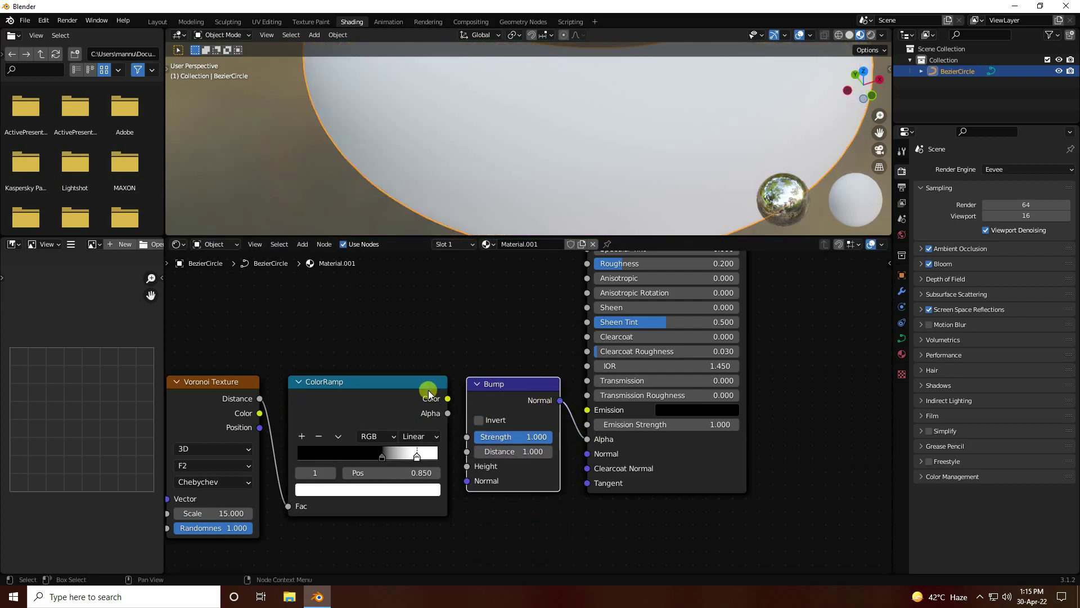
{"action": "left_click_drag", "start_coordinate": [397, 383], "coordinate": [467, 466]}
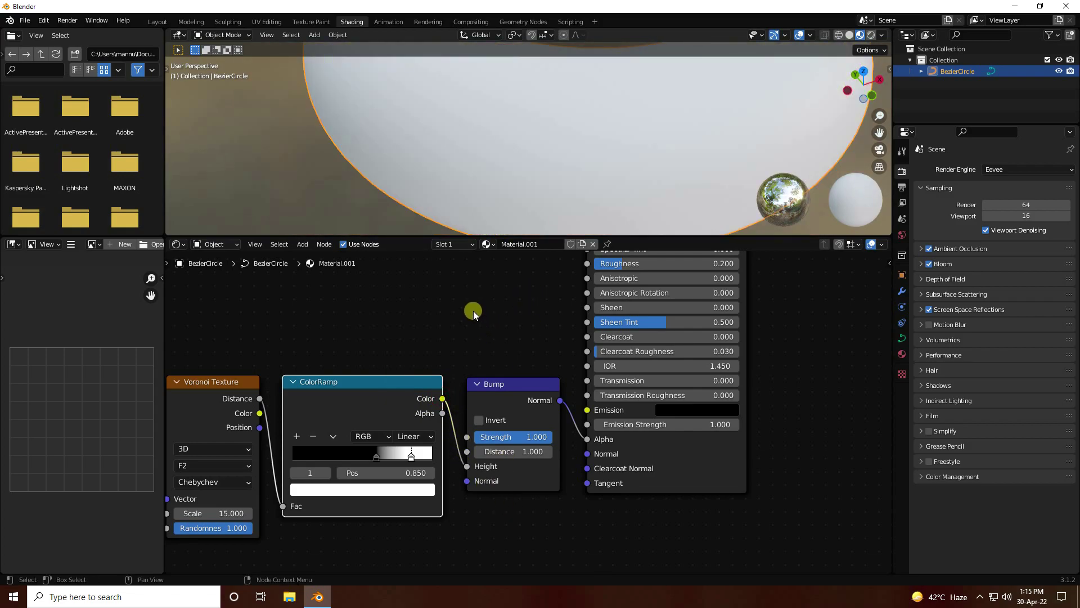
Step: Enlarge the 3D viewport and orbit around the torus to inspect its raised glowing relief
{"action": "scroll", "coordinate": [579, 170], "scroll_direction": "down", "scroll_amount": 3}
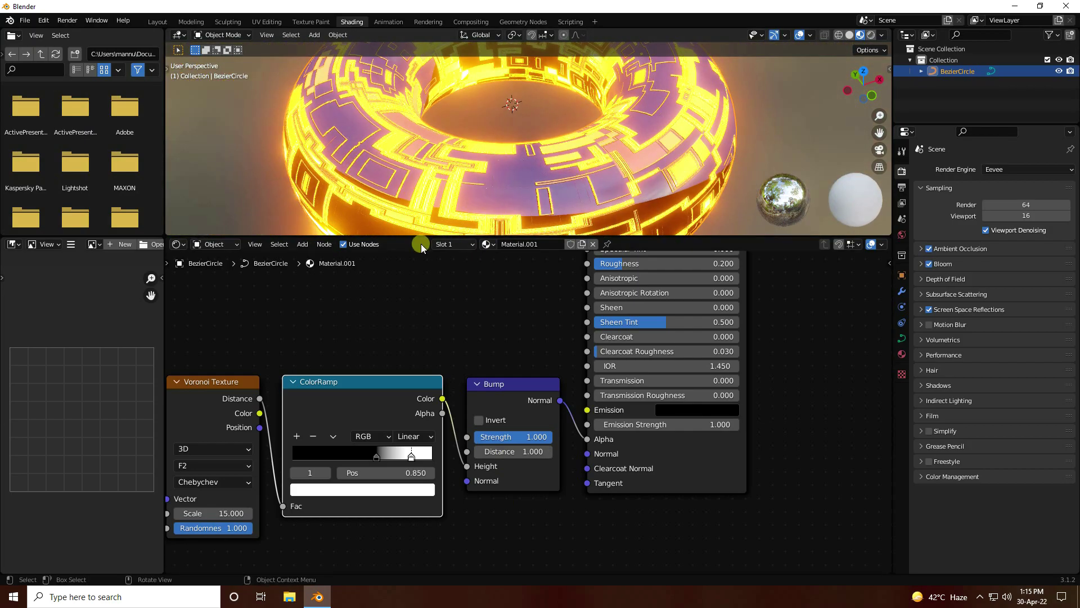
{"action": "left_click_drag", "start_coordinate": [422, 237], "coordinate": [422, 367]}
{"action": "scroll", "coordinate": [454, 291], "scroll_direction": "up", "scroll_amount": 2}
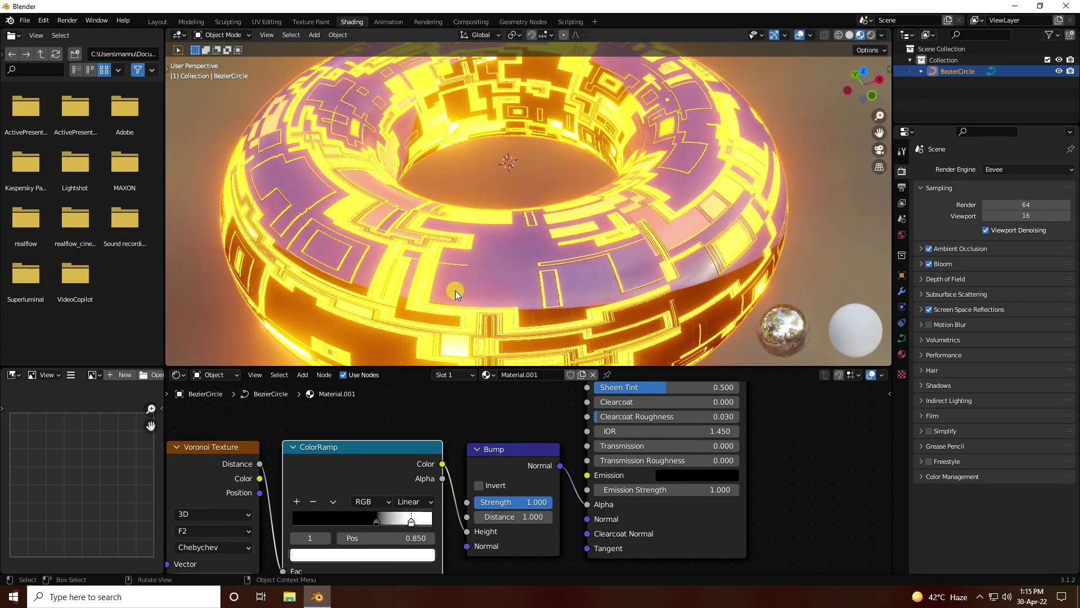
{"action": "middle_click_drag", "start_coordinate": [455, 291], "coordinate": [460, 278]}
{"action": "scroll", "coordinate": [461, 260], "scroll_direction": "up", "scroll_amount": 4}
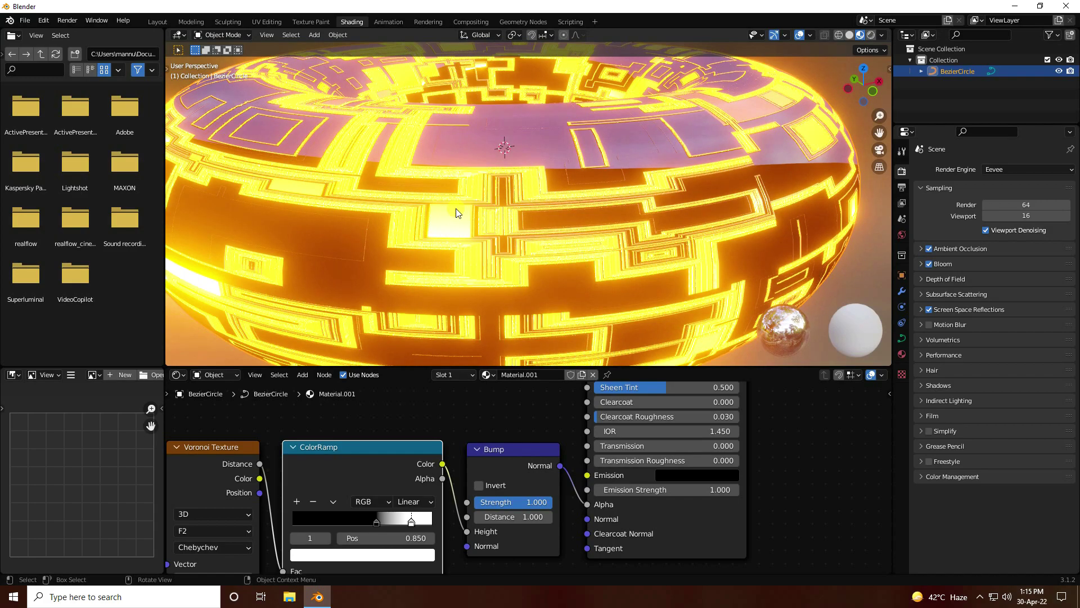
{"action": "mouse_move", "coordinate": [517, 229]}
{"action": "middle_mouse_down"}
{"action": "mouse_move", "coordinate": [581, 267]}
{"action": "mouse_move", "coordinate": [502, 221]}
{"action": "mouse_move", "coordinate": [458, 227]}
{"action": "mouse_move", "coordinate": [507, 263]}
{"action": "mouse_move", "coordinate": [541, 263]}
{"action": "mouse_move", "coordinate": [609, 227]}
{"action": "mouse_move", "coordinate": [504, 235]}
{"action": "middle_mouse_up"}
{"action": "middle_click_drag", "start_coordinate": [495, 415], "coordinate": [615, 569]}
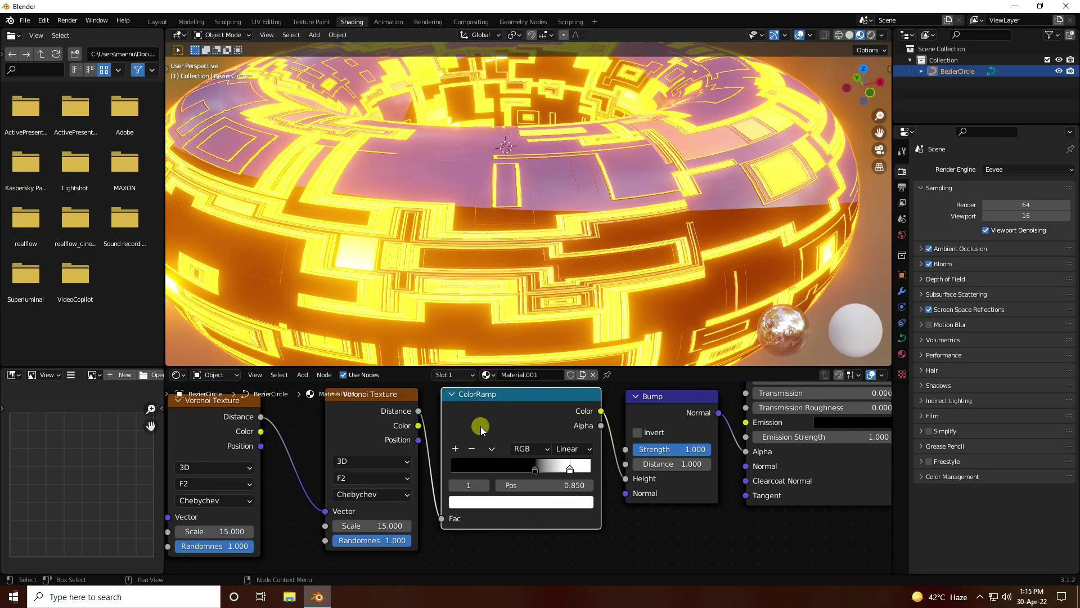
Step: Move the ColorRamp's black stop to position 0 and its white stop to 0.65
{"action": "left_click", "coordinate": [535, 469]}
{"action": "left_click", "coordinate": [540, 482]}
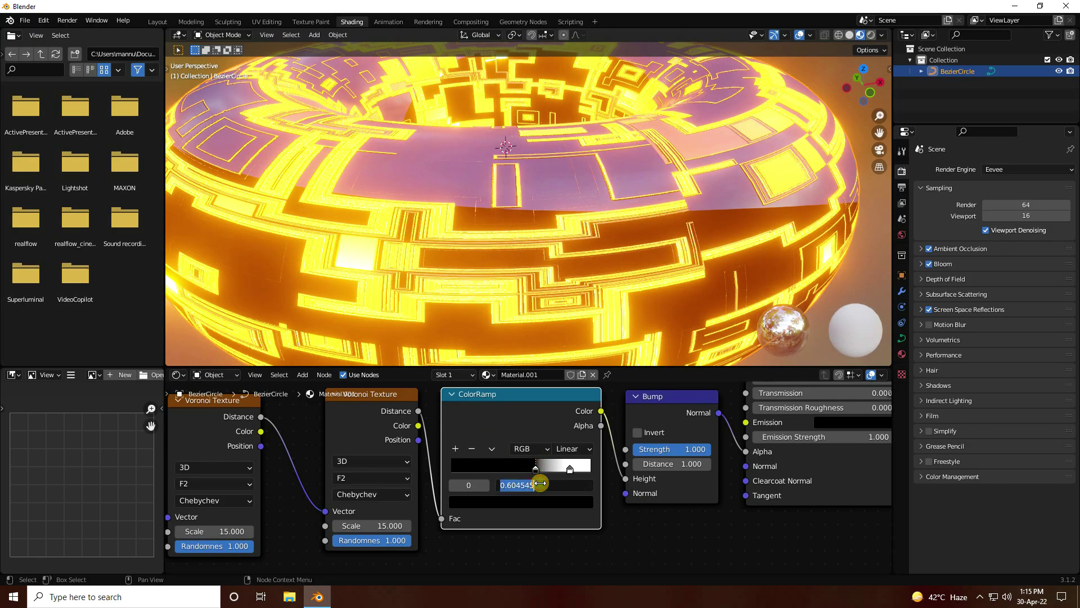
{"action": "type", "text": "0"}
{"action": "key", "text": "Return"}
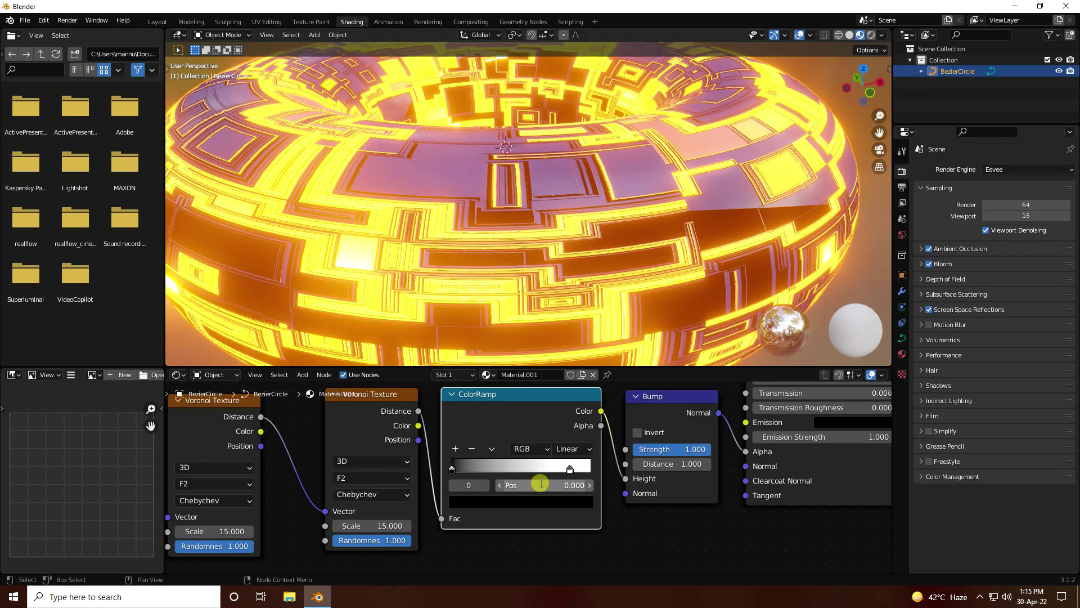
{"action": "left_click", "coordinate": [569, 469]}
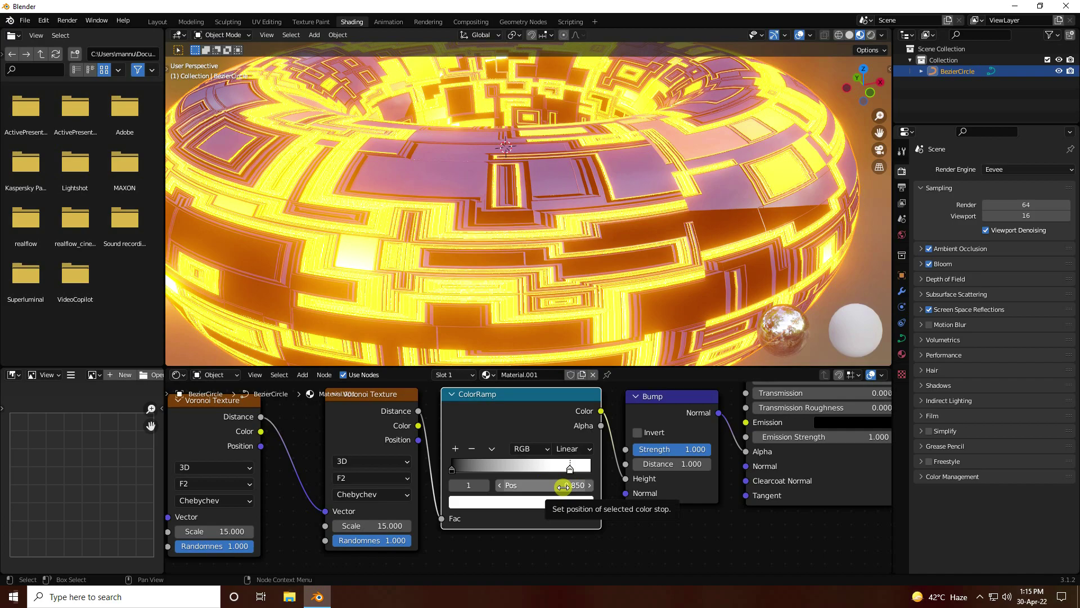
{"action": "left_click", "coordinate": [564, 486]}
{"action": "type", "text": "0"}
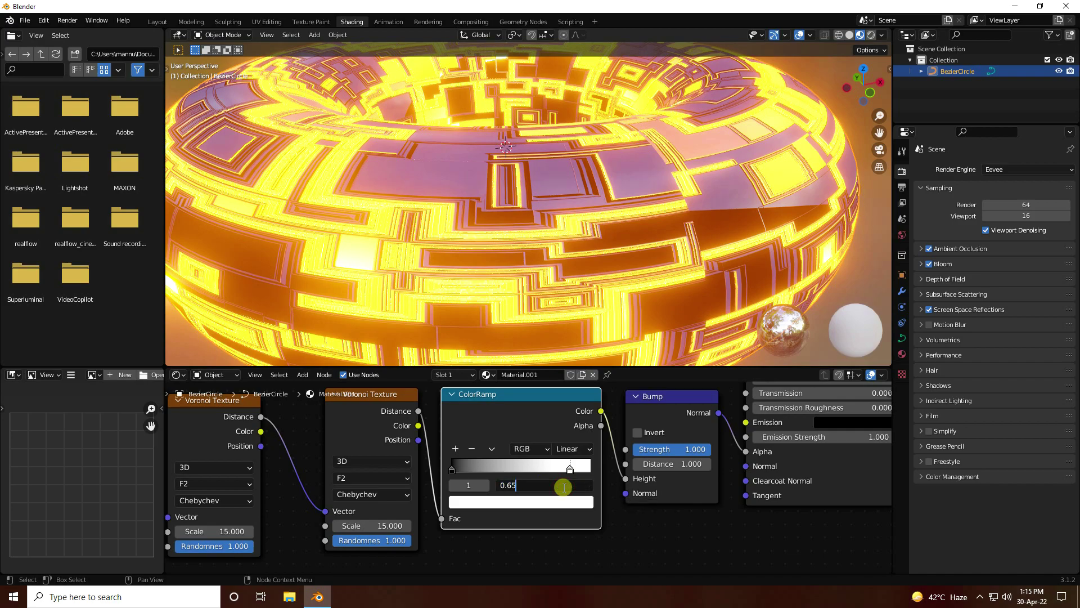
{"action": "type", "text": ".65"}
{"action": "key", "text": "Return"}
Step: Change the Scale of both Voronoi Texture nodes from 15 to 10
{"action": "middle_click_drag", "start_coordinate": [444, 534], "coordinate": [585, 513]}
{"action": "middle_click_drag", "start_coordinate": [430, 514], "coordinate": [433, 524]}
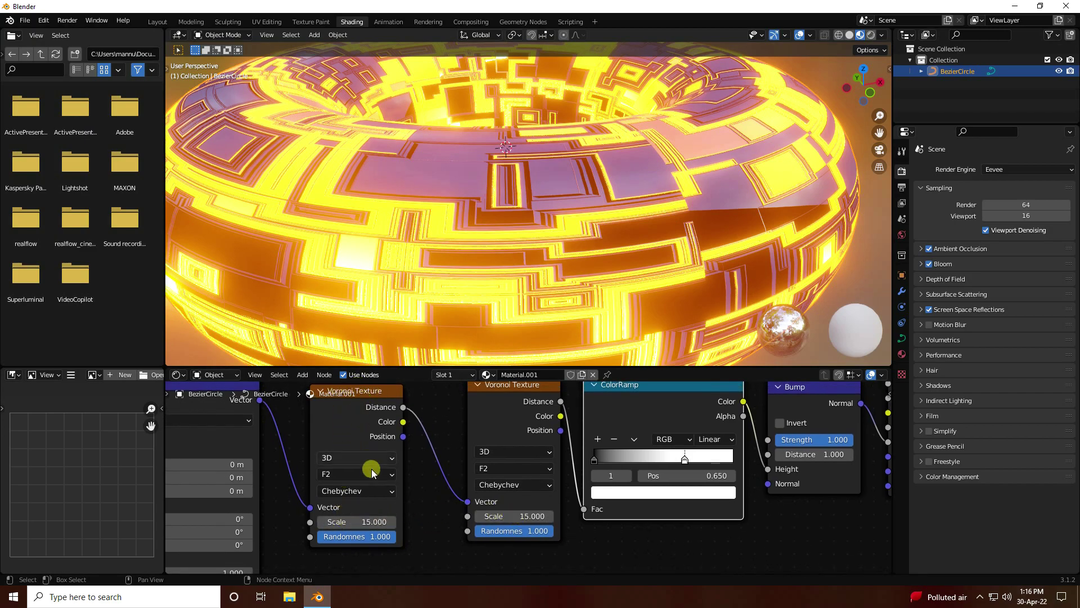
{"action": "left_click", "coordinate": [339, 522]}
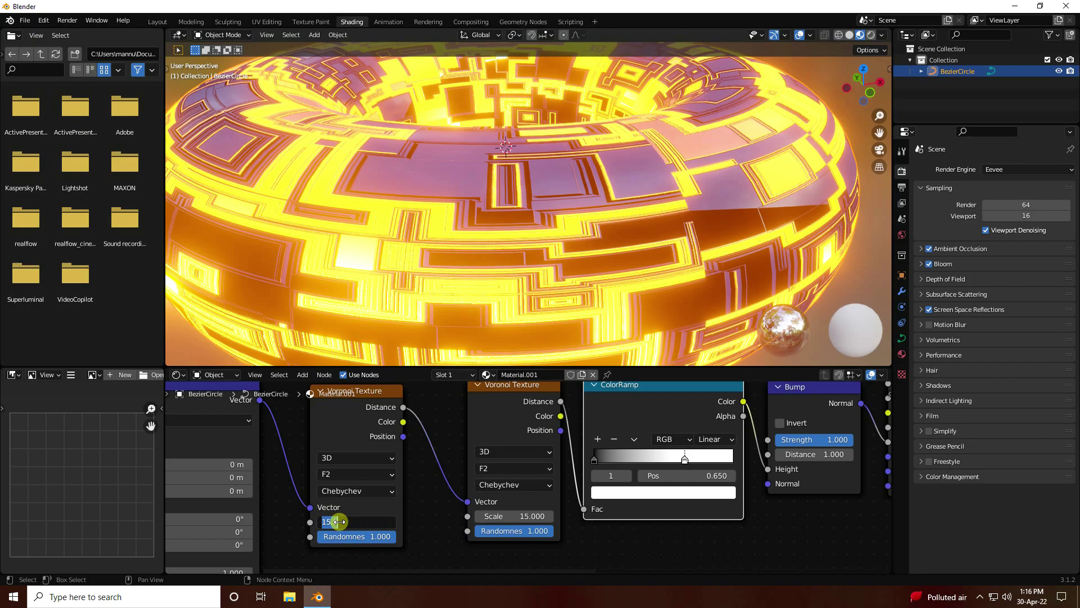
{"action": "key", "text": "Return"}
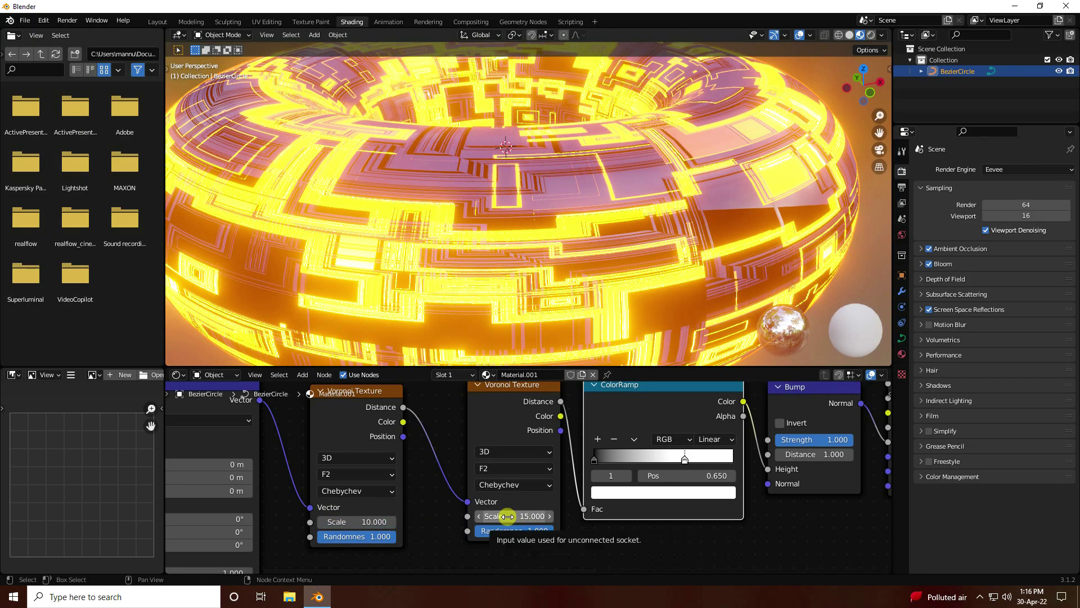
{"action": "left_click", "coordinate": [506, 515]}
{"action": "type", "text": "15.0"}
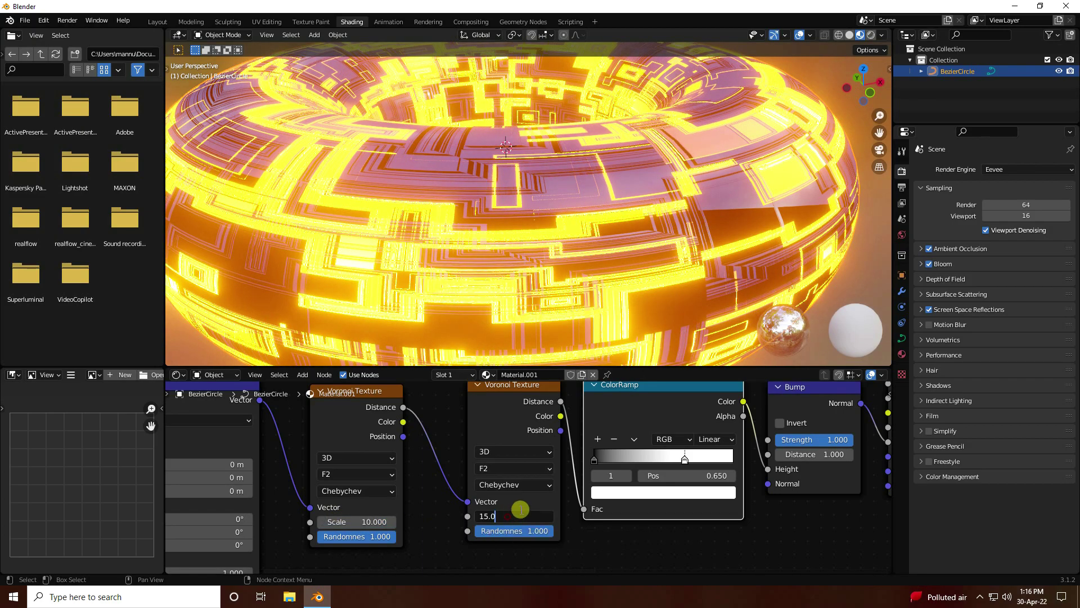
{"action": "key", "text": "ctrl+a"}
{"action": "type", "text": "10"}
{"action": "key", "text": "Return"}
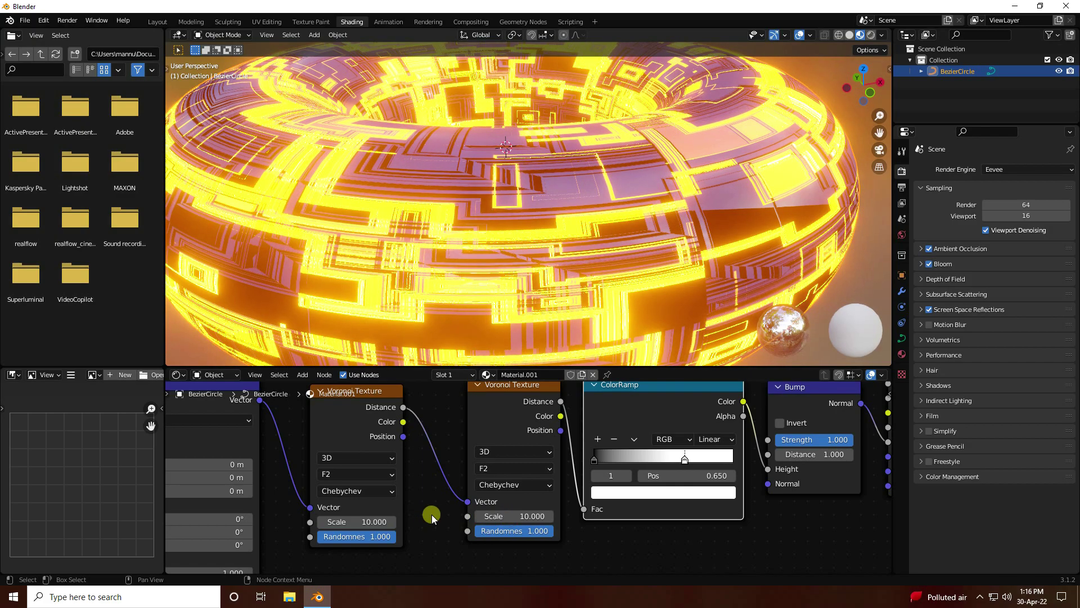
{"action": "middle_click_drag", "start_coordinate": [442, 511], "coordinate": [746, 501]}
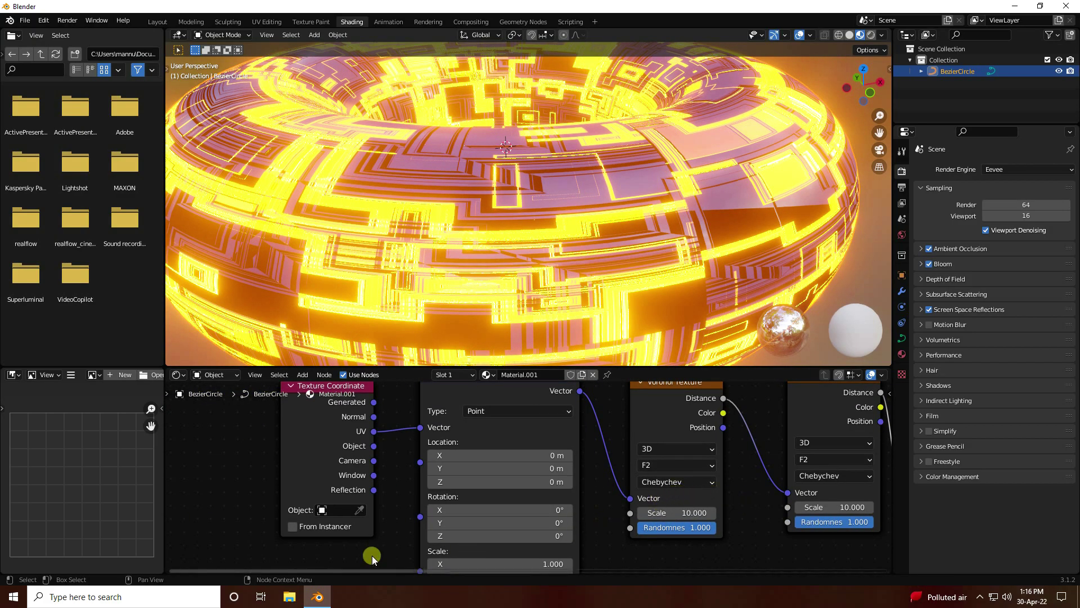
{"action": "scroll", "coordinate": [506, 490], "scroll_direction": "down", "scroll_amount": 1}
{"action": "middle_click_drag", "start_coordinate": [504, 486], "coordinate": [554, 500]}
{"action": "middle_click_drag", "start_coordinate": [566, 455], "coordinate": [554, 549]}
{"action": "scroll", "coordinate": [513, 286], "scroll_direction": "down", "scroll_amount": 4}
{"action": "middle_click_drag", "start_coordinate": [513, 285], "coordinate": [501, 253]}
{"action": "scroll", "coordinate": [520, 298], "scroll_direction": "up", "scroll_amount": 5}
{"action": "scroll", "coordinate": [590, 446], "scroll_direction": "down", "scroll_amount": 3}
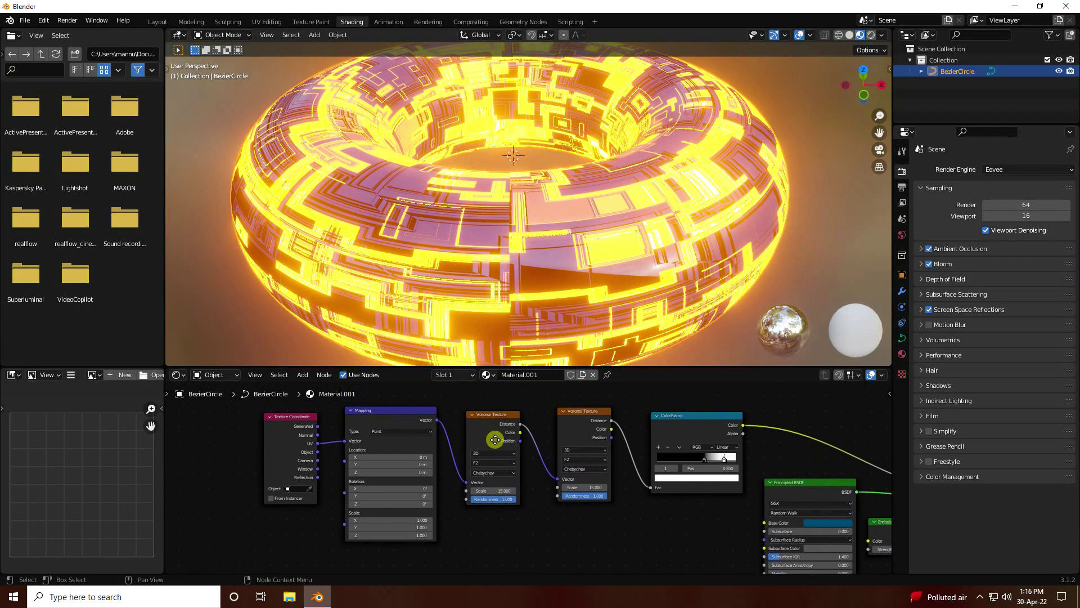
{"action": "middle_click_drag", "start_coordinate": [489, 434], "coordinate": [574, 410]}
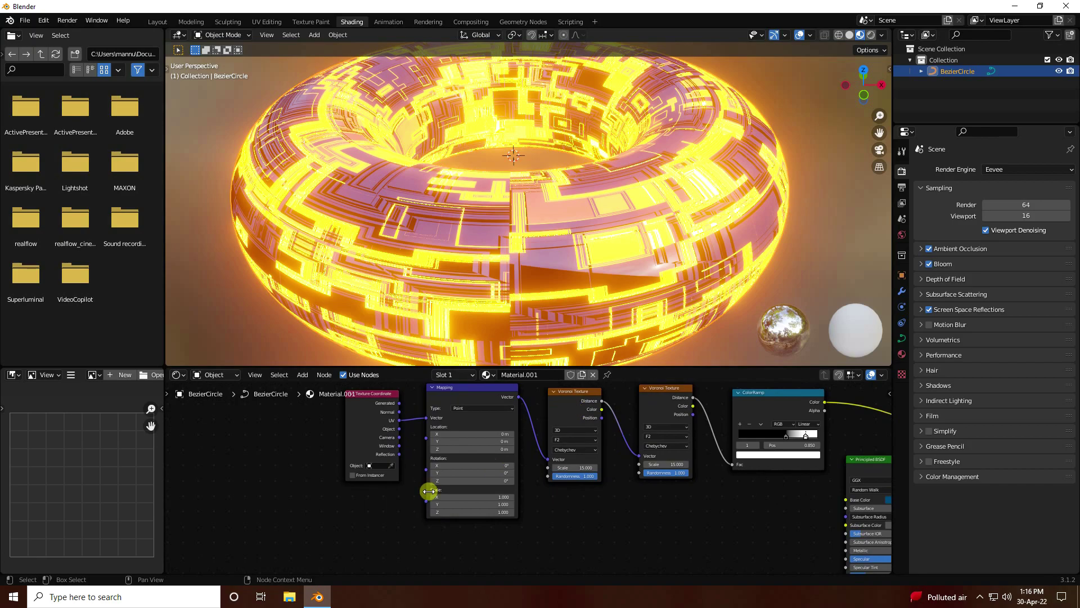
{"action": "middle_click_drag", "start_coordinate": [526, 439], "coordinate": [407, 469]}
{"action": "scroll", "coordinate": [357, 508], "scroll_direction": "down", "scroll_amount": 2}
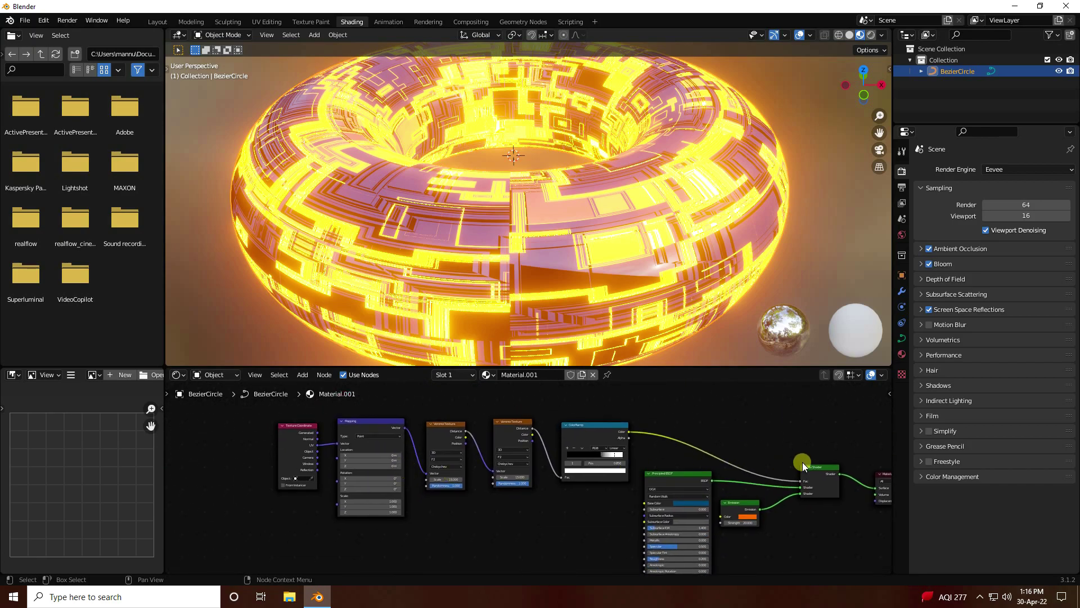
{"action": "scroll", "coordinate": [352, 434], "scroll_direction": "up", "scroll_amount": 2}
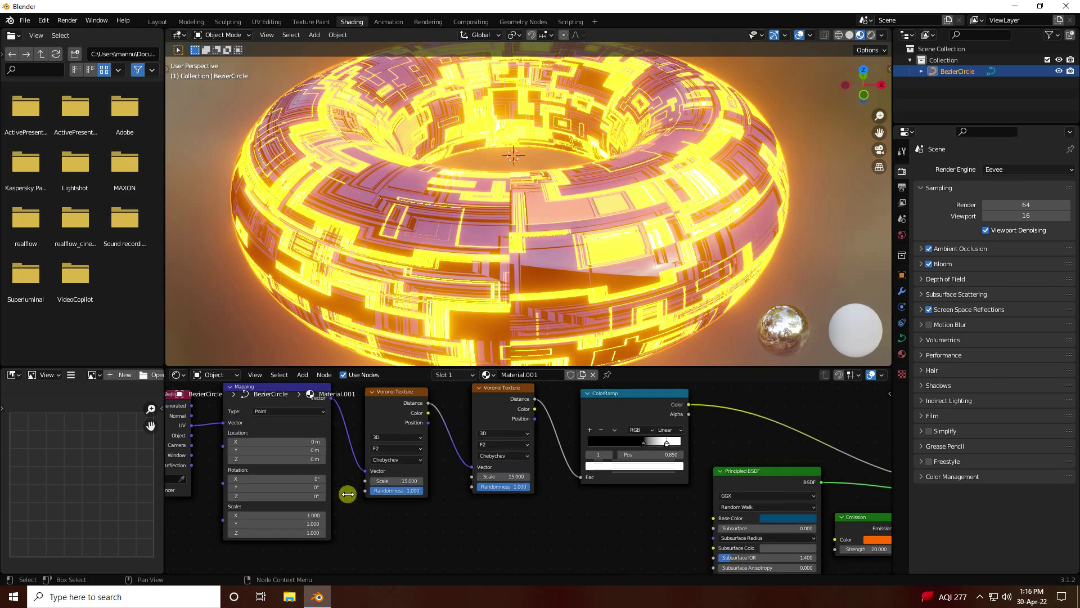
{"action": "middle_click_drag", "start_coordinate": [282, 453], "coordinate": [455, 453]}
{"action": "scroll", "coordinate": [456, 453], "scroll_direction": "up", "scroll_amount": 4}
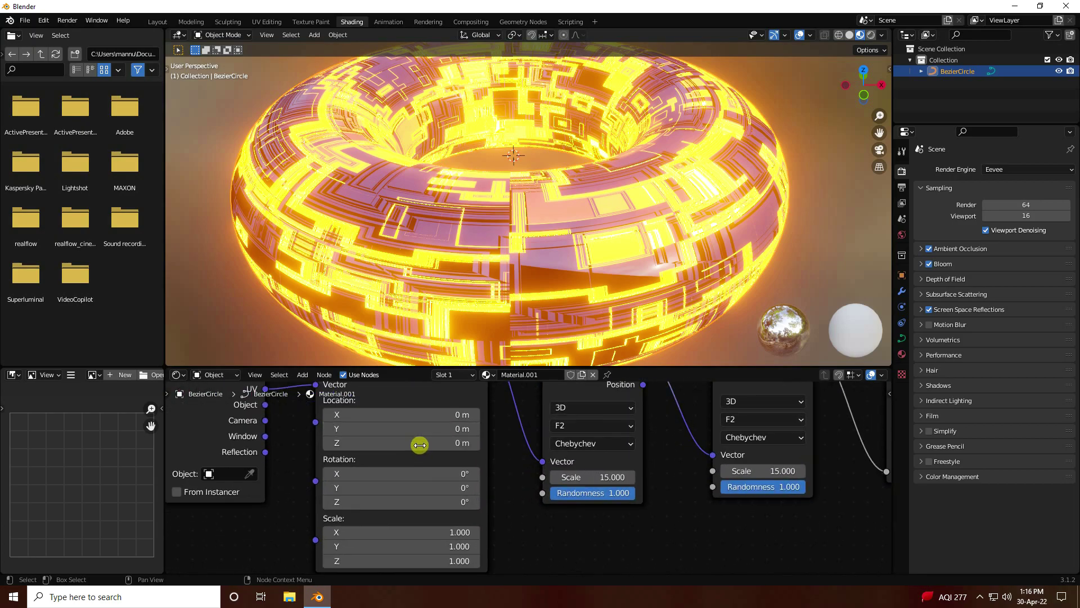
{"action": "left_click", "coordinate": [406, 493]}
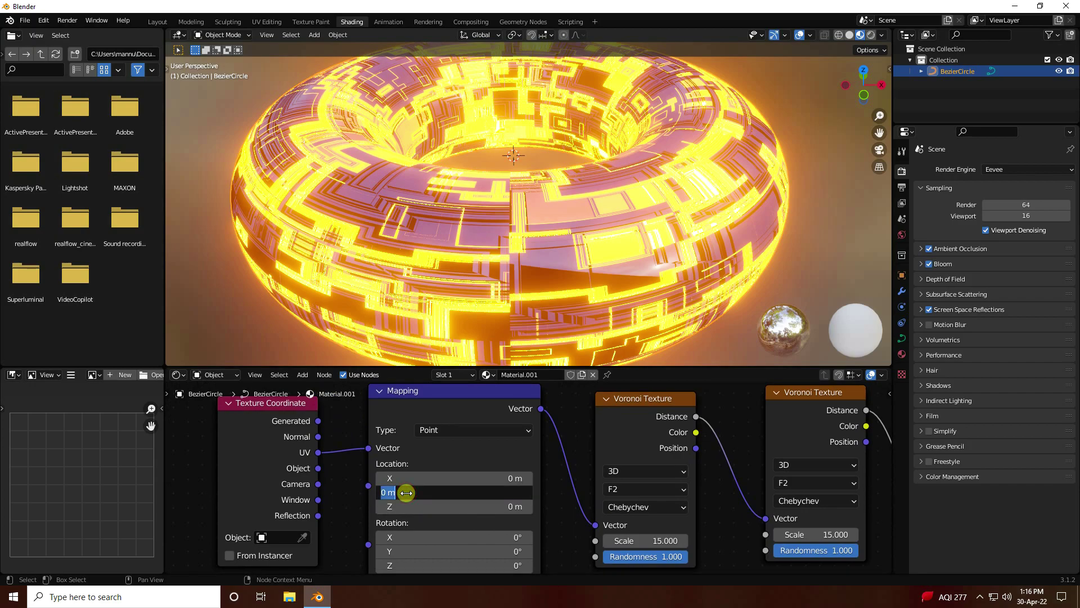
Step: Drive Mapping Location Y with #frame*0.01 and preview playback of the sliding pattern
{"action": "type", "text": "#frame*0.01"}
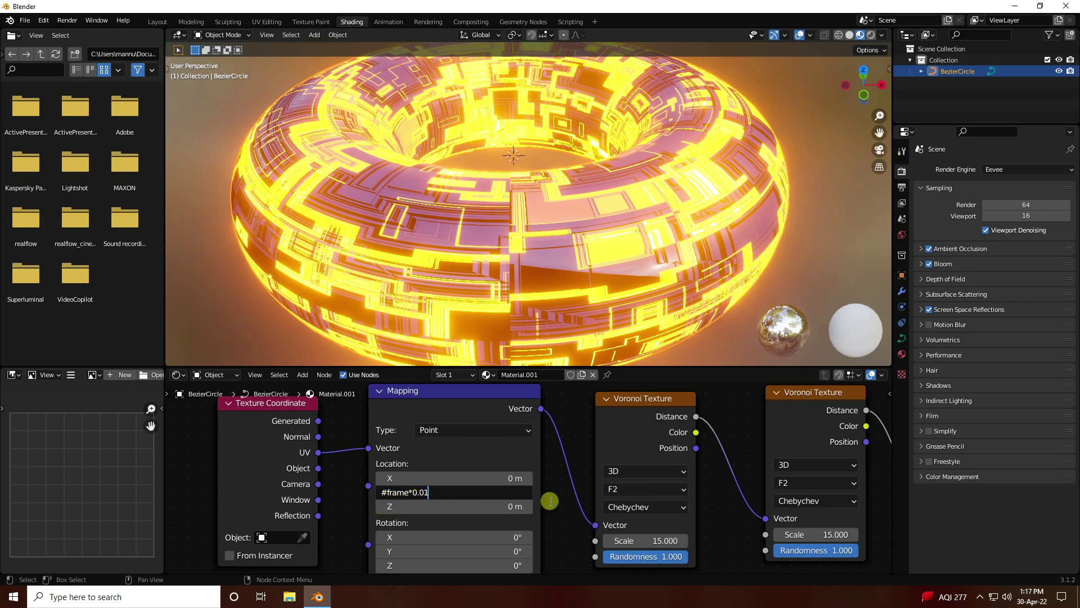
{"action": "key", "text": "Return"}
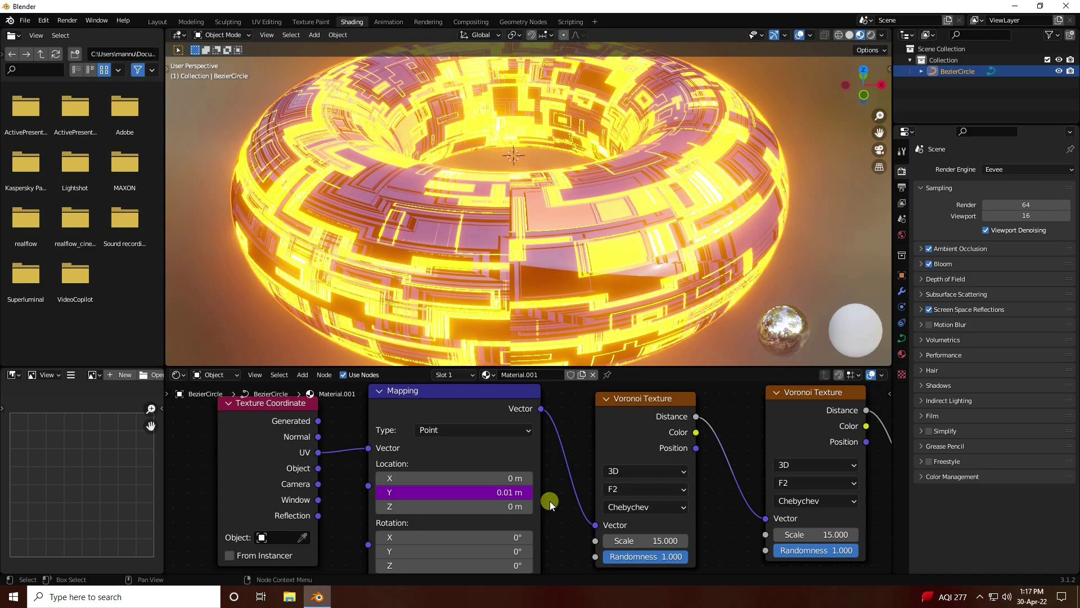
{"action": "key", "text": "space"}
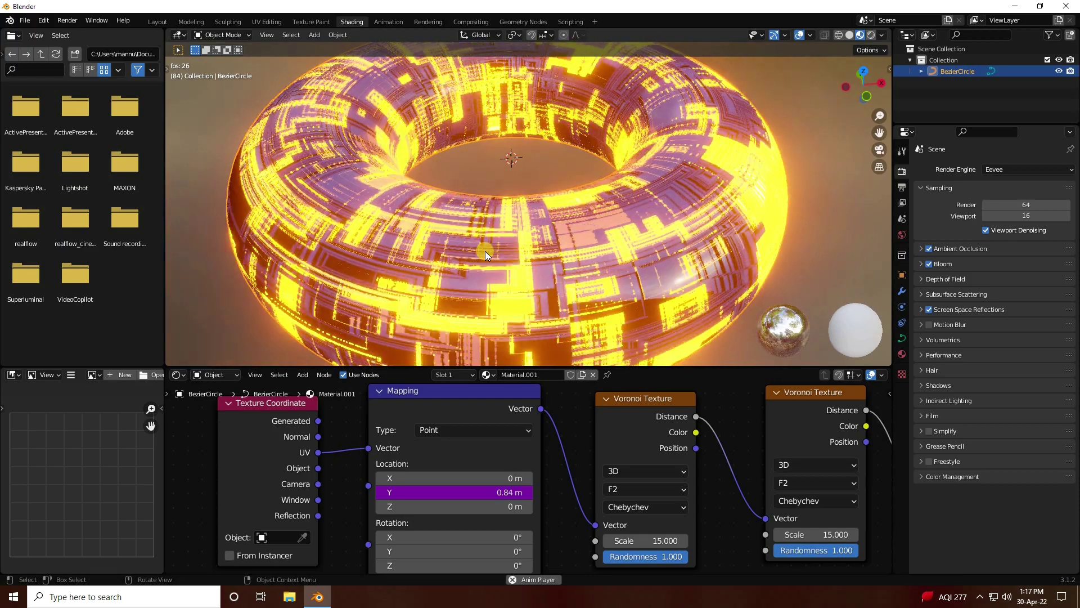
{"action": "scroll", "coordinate": [485, 251], "scroll_direction": "down", "scroll_amount": 2}
{"action": "middle_click_drag", "start_coordinate": [485, 251], "coordinate": [521, 221]}
{"action": "left_click", "coordinate": [567, 248]}
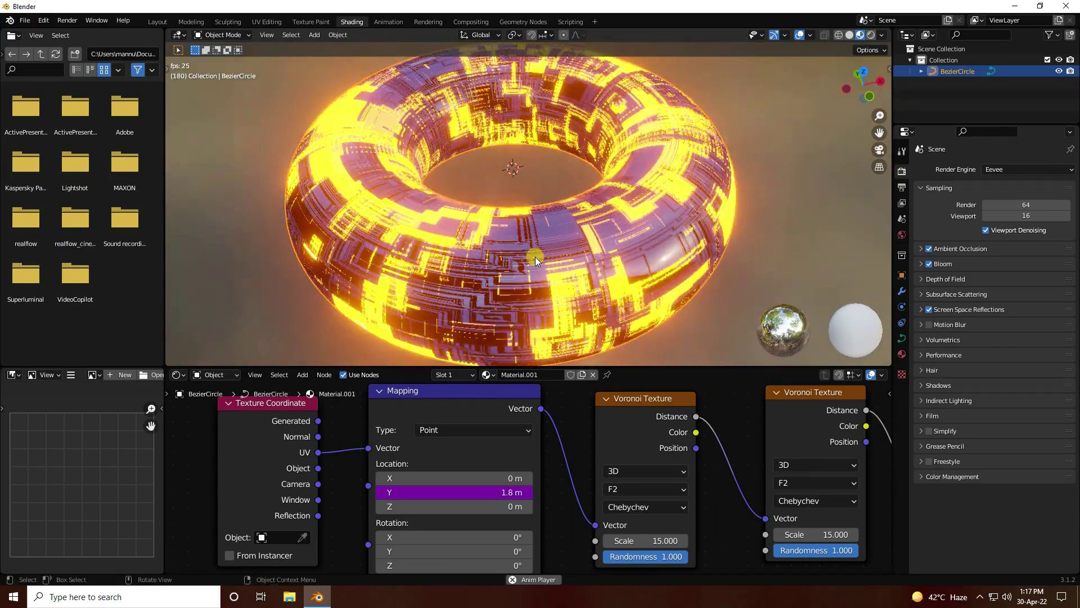
{"action": "middle_click_drag", "start_coordinate": [579, 255], "coordinate": [545, 255]}
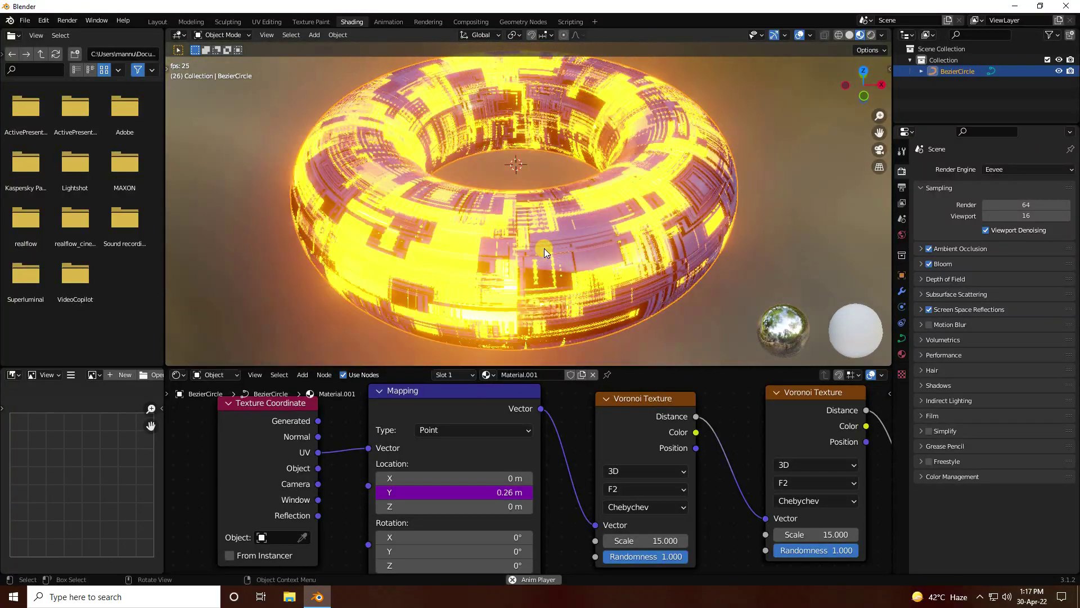
{"action": "key", "text": "space"}
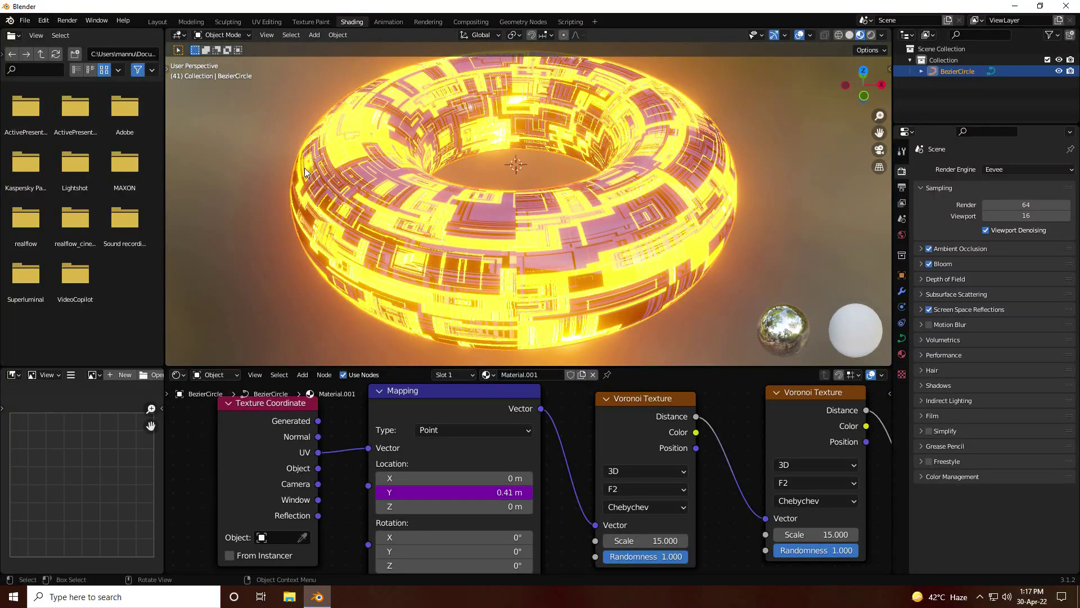
Step: Return to the Layout workspace in Material Preview shading with the wireframe overlay off
{"action": "left_click", "coordinate": [158, 21]}
{"action": "left_click", "coordinate": [860, 35]}
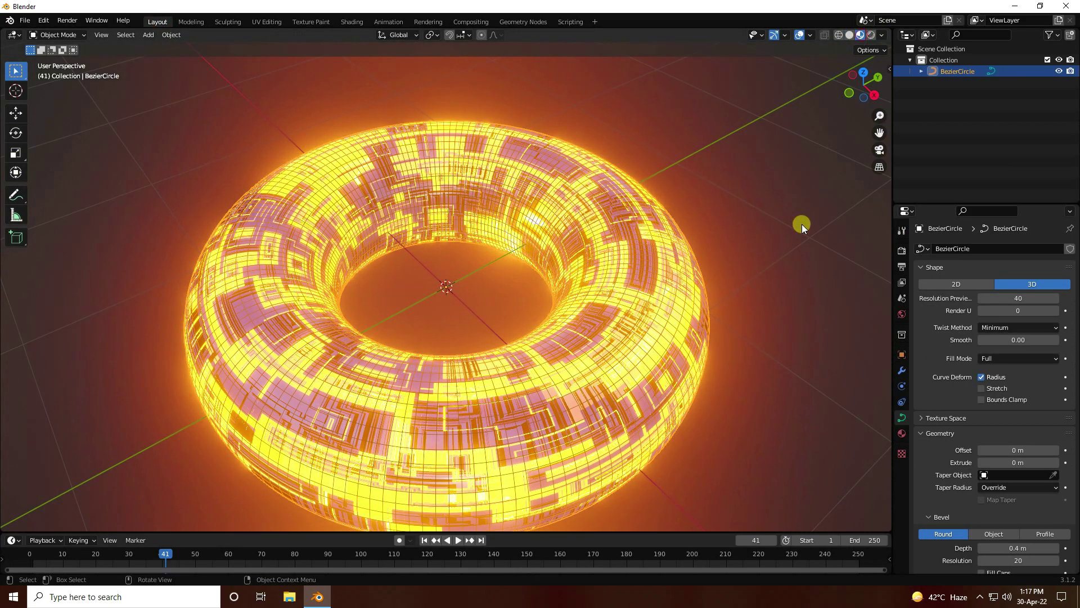
{"action": "left_click", "coordinate": [810, 35]}
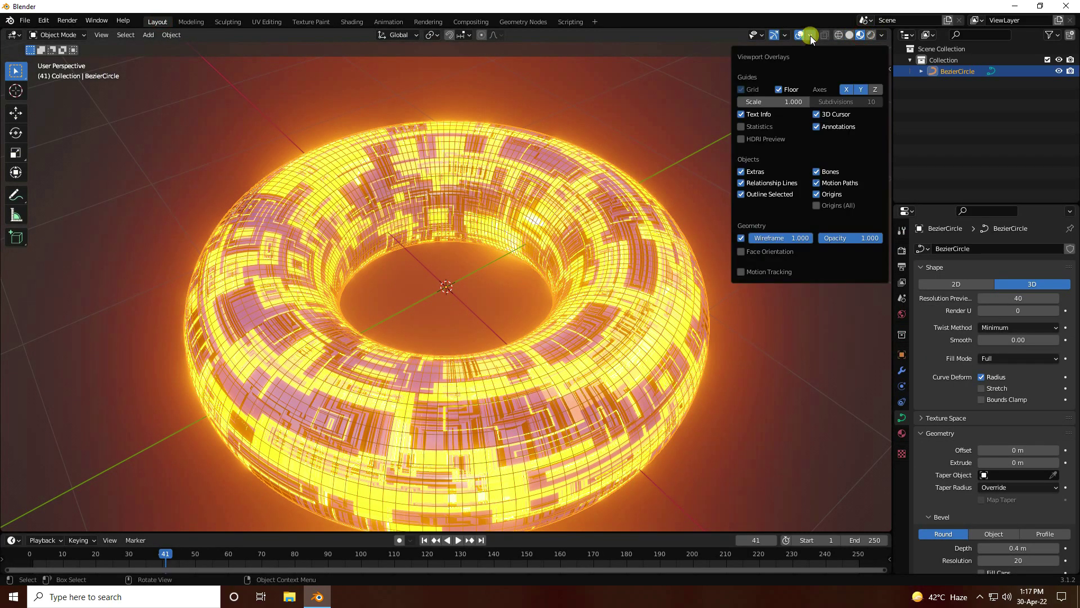
{"action": "left_click", "coordinate": [741, 238]}
{"action": "left_click", "coordinate": [663, 116]}
{"action": "scroll", "coordinate": [614, 342], "scroll_direction": "down", "scroll_amount": 3}
{"action": "middle_click_drag", "start_coordinate": [613, 342], "coordinate": [423, 325]}
{"action": "scroll", "coordinate": [423, 325], "scroll_direction": "up", "scroll_amount": 4}
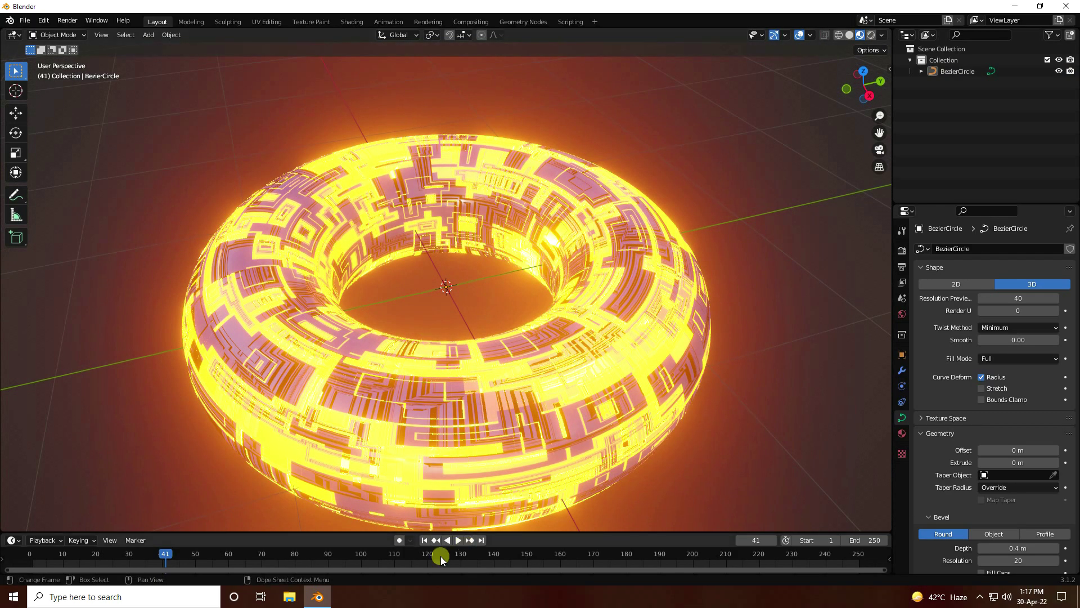
Step: Preview the animation from frame 1, rewind to frame 1 and select the BezierCircle torus
{"action": "left_click", "coordinate": [425, 540]}
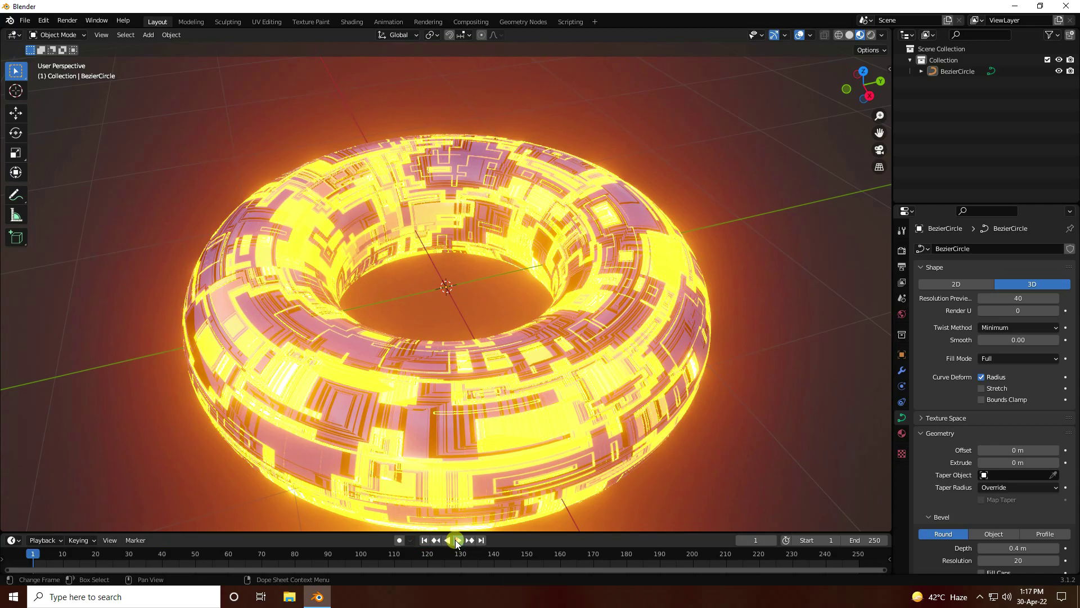
{"action": "left_click", "coordinate": [457, 540]}
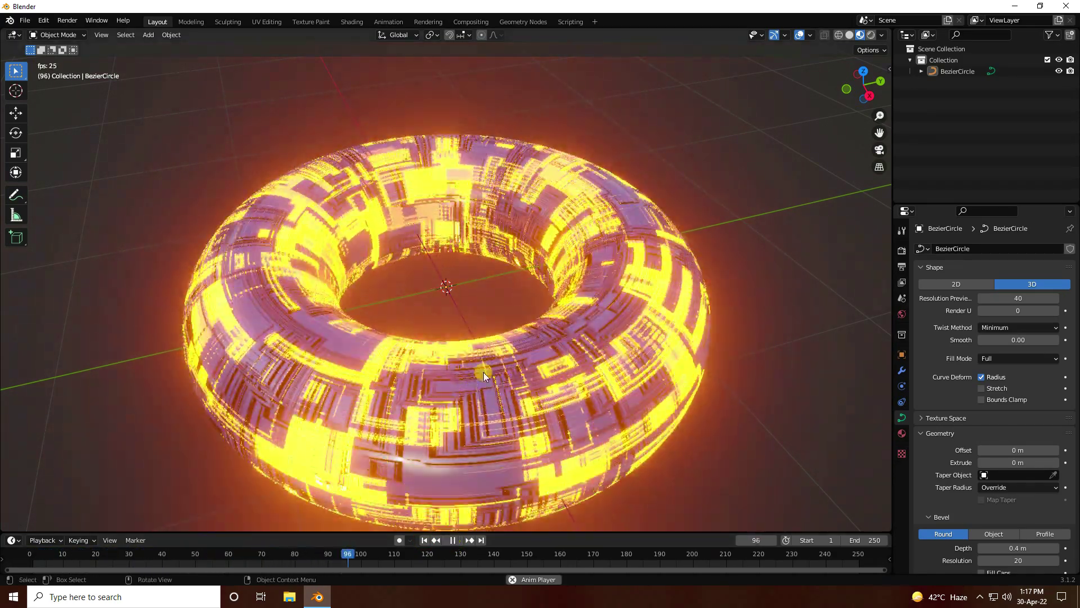
{"action": "left_click", "coordinate": [453, 540]}
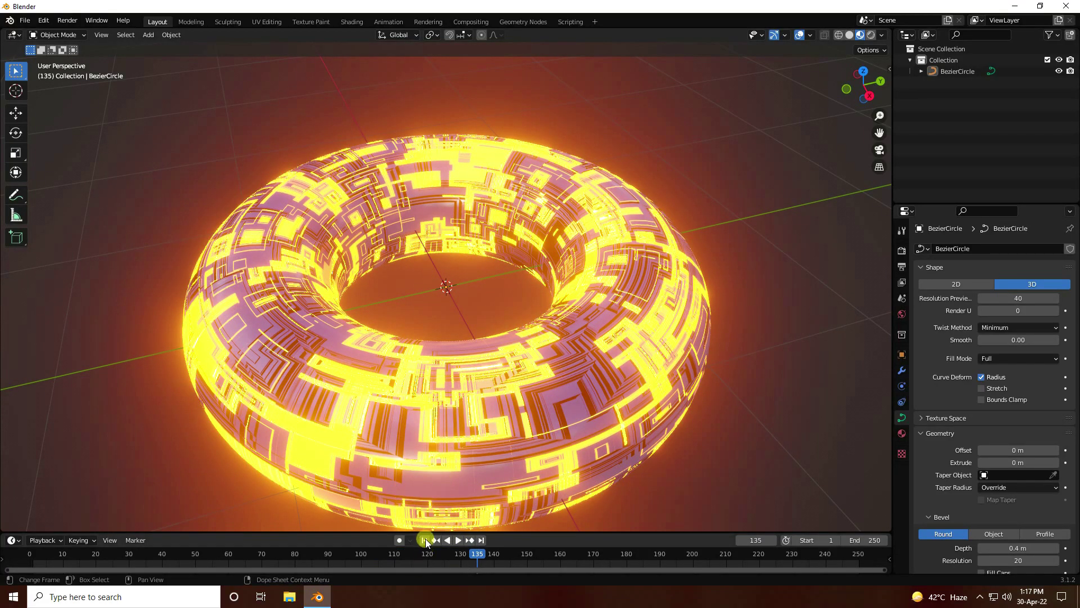
{"action": "left_click", "coordinate": [425, 540]}
{"action": "left_click", "coordinate": [397, 390]}
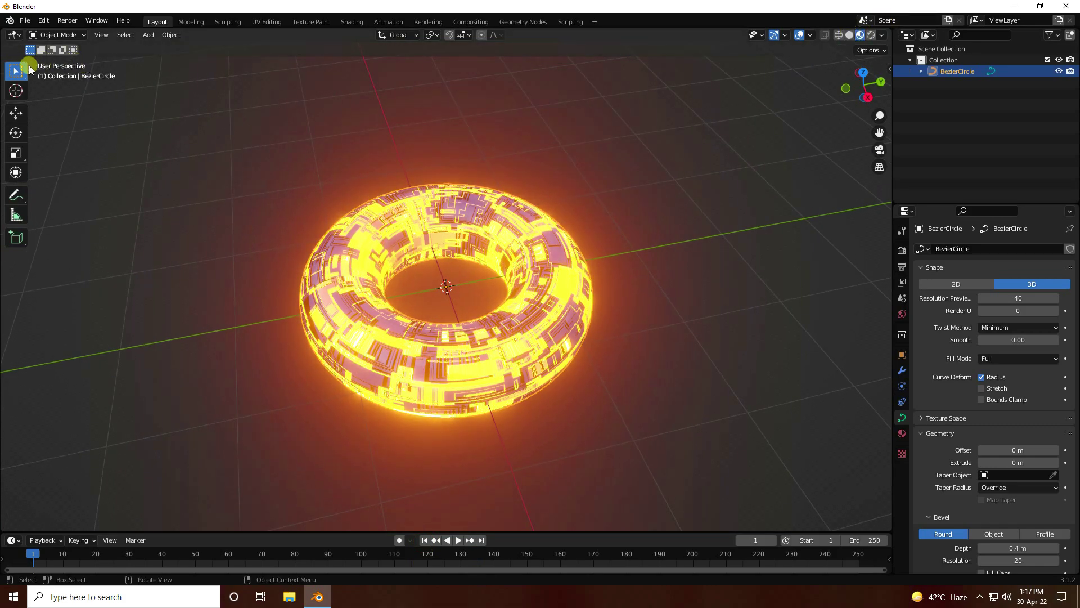
Step: Paste a copy of the torus to the left of the original and shrink it
{"action": "left_click", "coordinate": [16, 114]}
{"action": "middle_click_drag", "start_coordinate": [495, 377], "coordinate": [478, 407]}
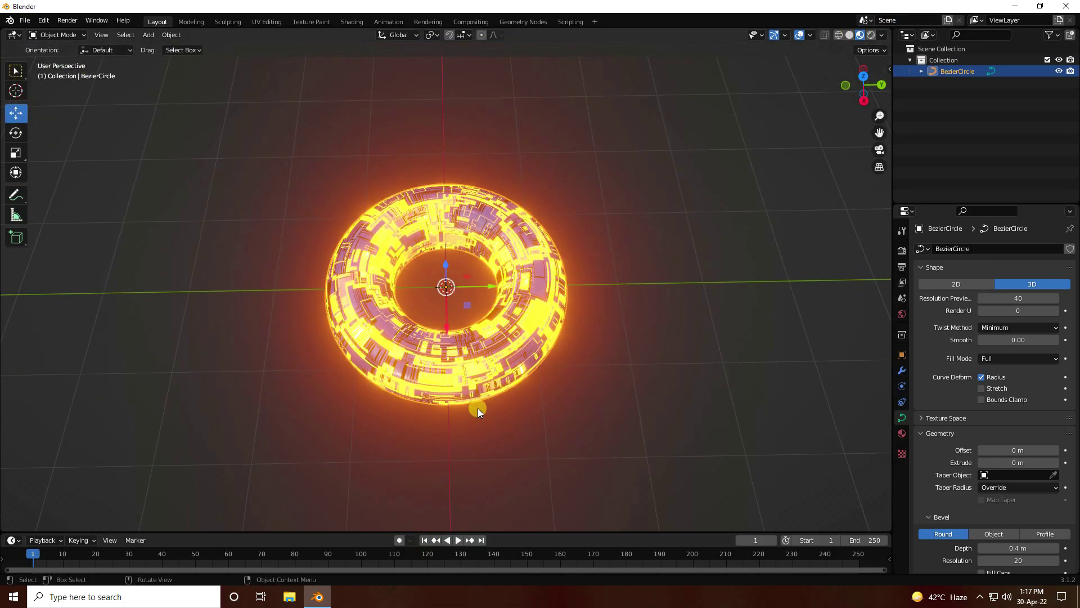
{"action": "key", "text": "ctrl+v"}
{"action": "left_click_drag", "start_coordinate": [494, 288], "coordinate": [329, 265]}
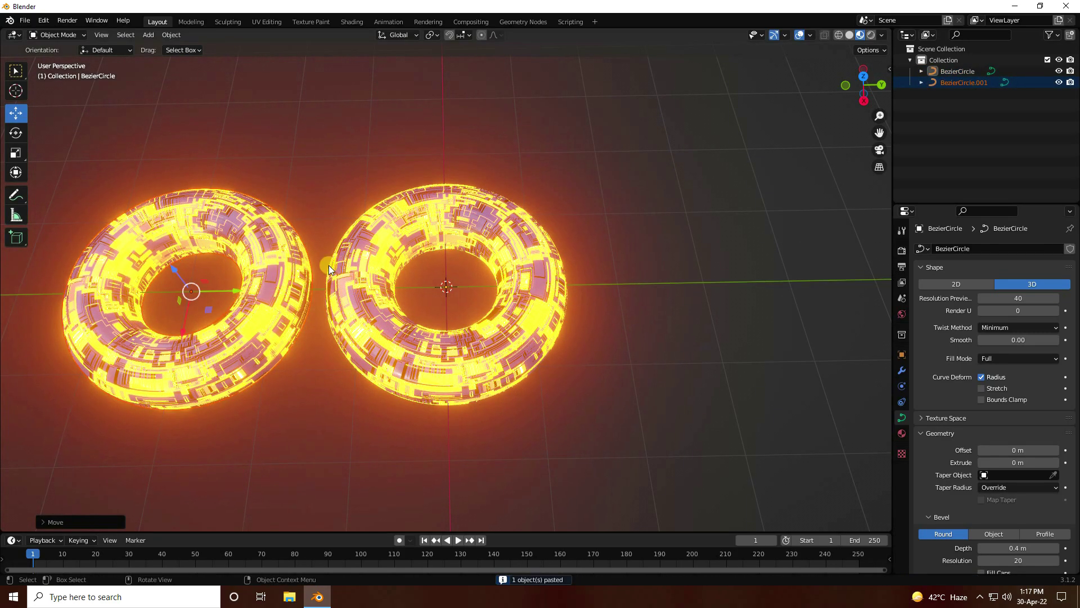
{"action": "key", "text": "s"}
{"action": "left_click", "coordinate": [381, 265]}
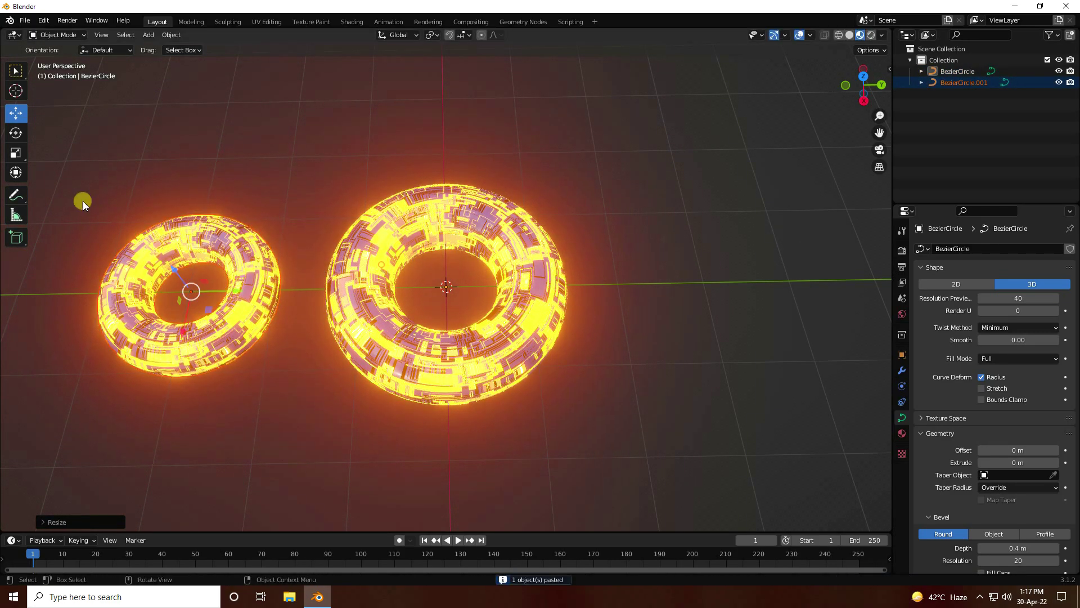
{"action": "left_click_drag", "start_coordinate": [225, 292], "coordinate": [262, 299]}
Step: Copy the smaller torus and place the new copy on the right side
{"action": "key", "text": "ctrl+c"}
{"action": "key", "text": "ctrl+v"}
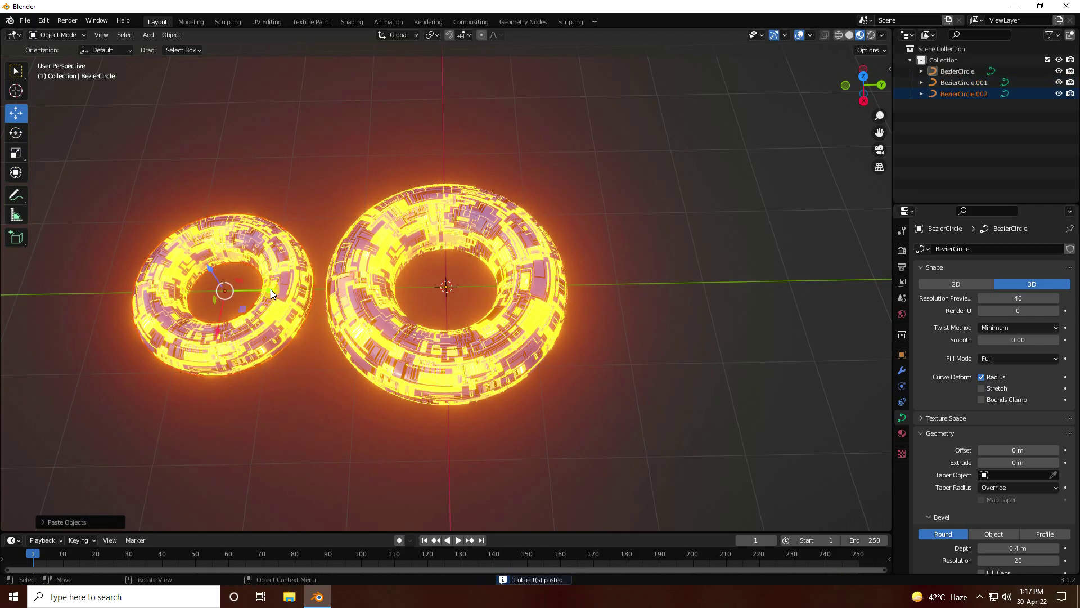
{"action": "key", "text": "g"}
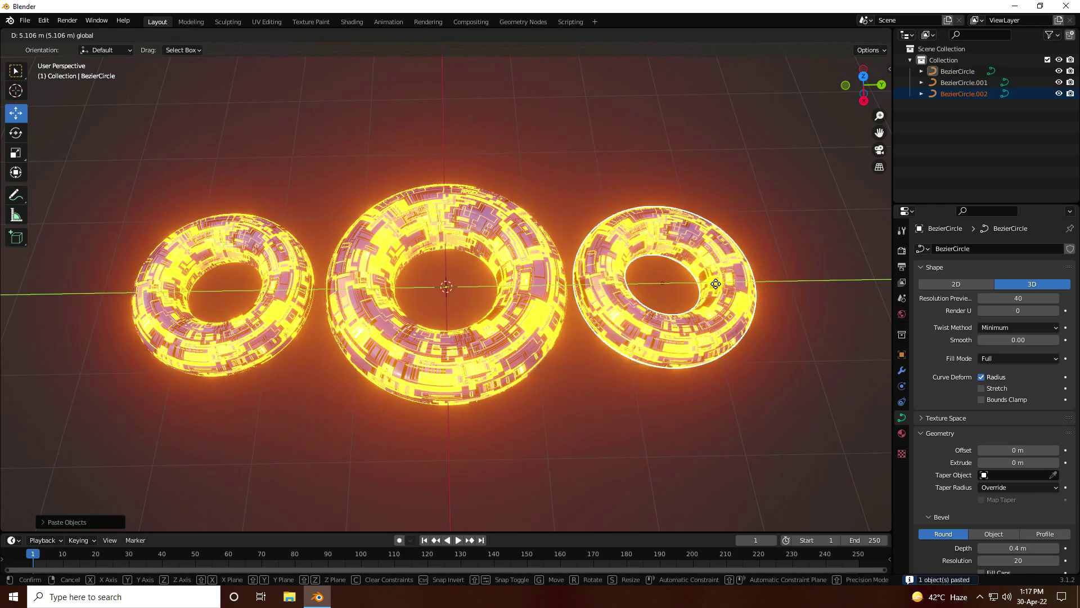
{"action": "left_click", "coordinate": [720, 285]}
{"action": "mouse_move", "coordinate": [459, 389]}
{"action": "middle_mouse_down"}
{"action": "mouse_move", "coordinate": [572, 310]}
{"action": "mouse_move", "coordinate": [507, 325]}
{"action": "mouse_move", "coordinate": [468, 395]}
{"action": "middle_mouse_up"}
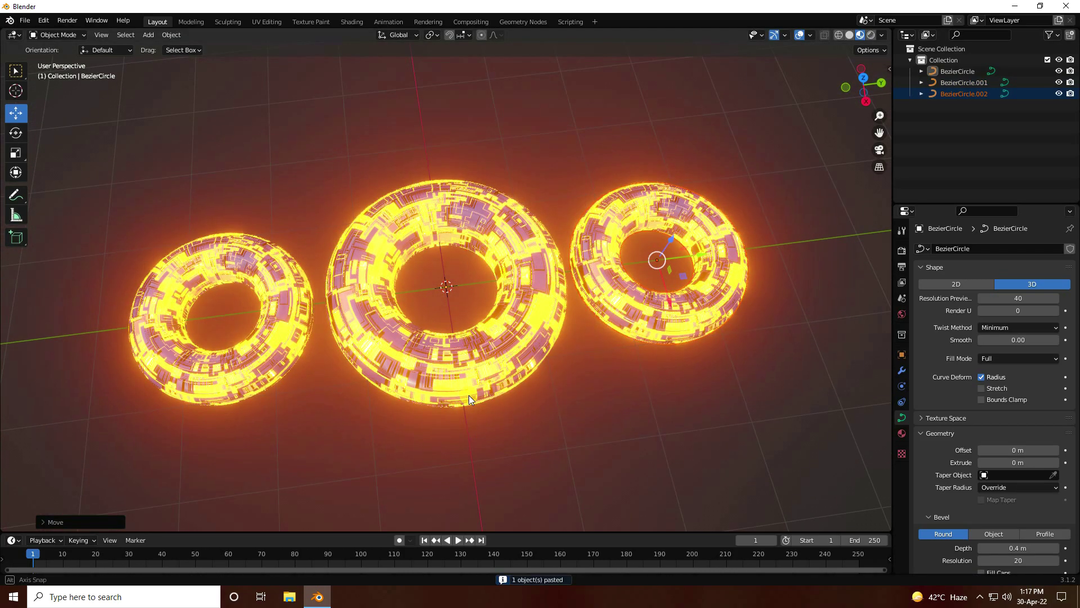
Step: Add a mesh plane at the scene centre and enlarge it
{"action": "left_click", "coordinate": [149, 36]}
{"action": "mouse_move", "coordinate": [213, 48]}
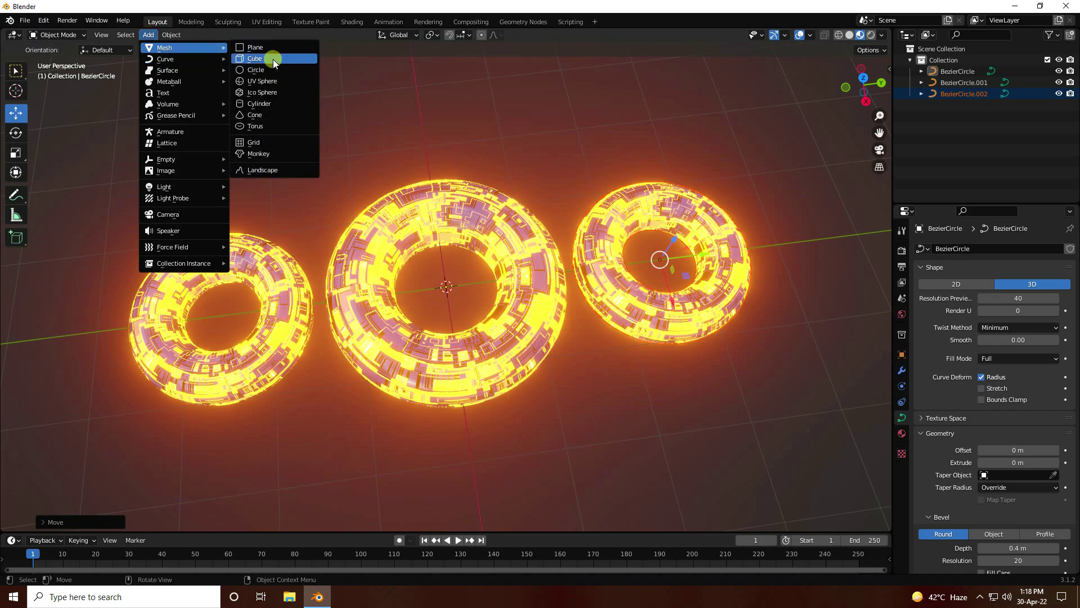
{"action": "left_click", "coordinate": [272, 48]}
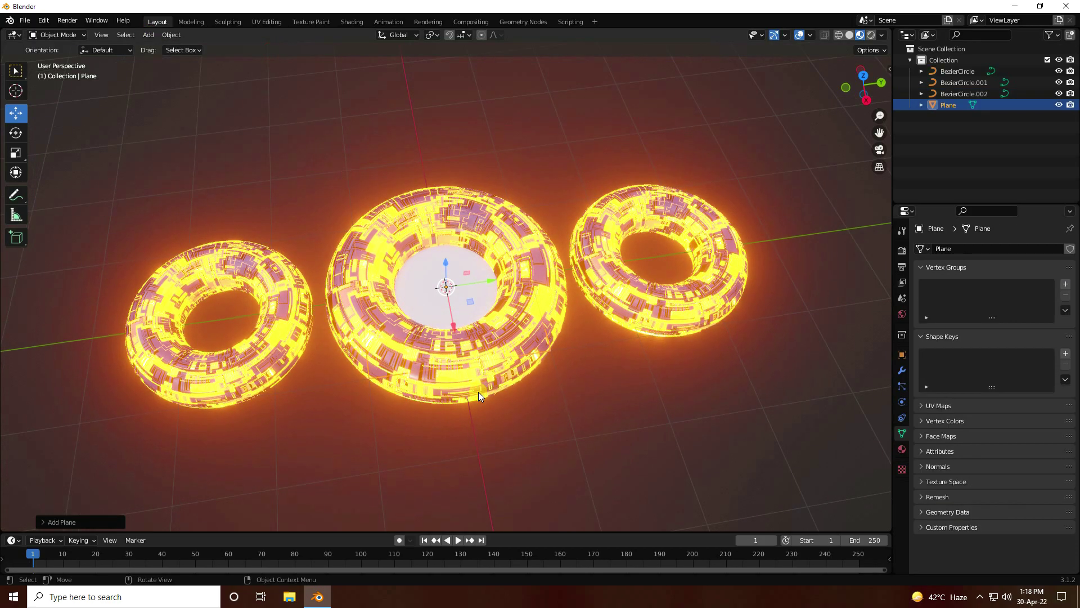
{"action": "scroll", "coordinate": [474, 381], "scroll_direction": "down", "scroll_amount": 4}
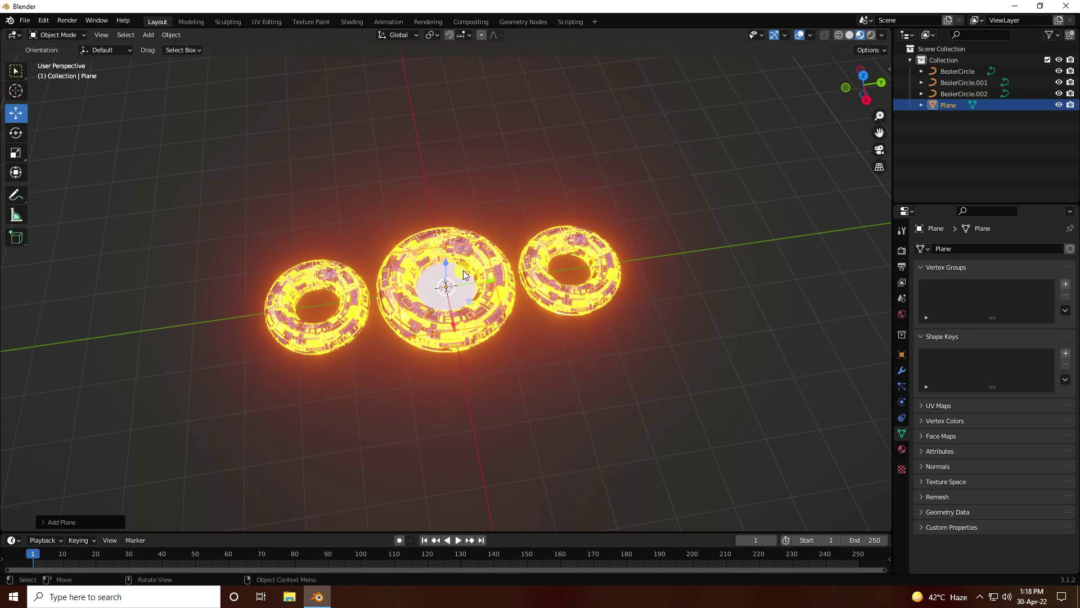
{"action": "key", "text": "s"}
{"action": "left_click", "coordinate": [612, 226]}
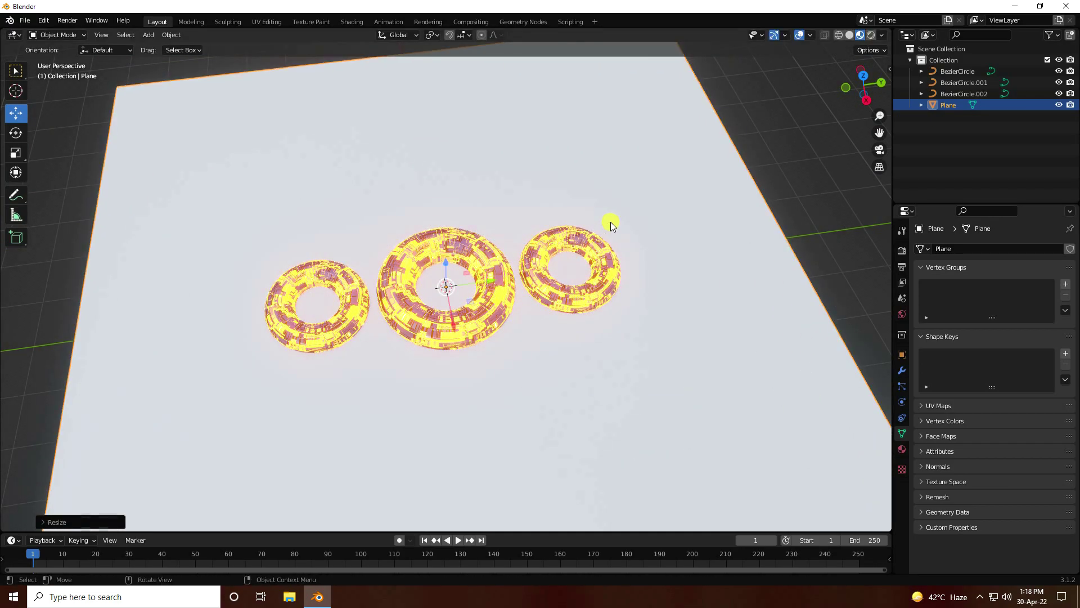
Step: Set the plane's Scale X, Y and Z to 10 in Object properties
{"action": "left_click", "coordinate": [902, 354]}
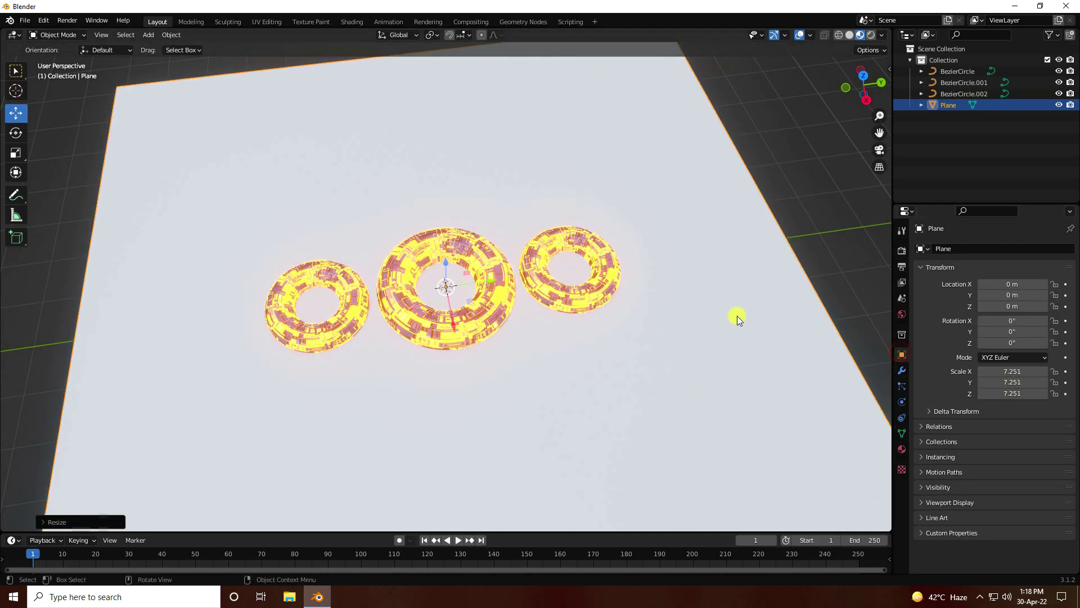
{"action": "scroll", "coordinate": [788, 333], "scroll_direction": "down", "scroll_amount": 3}
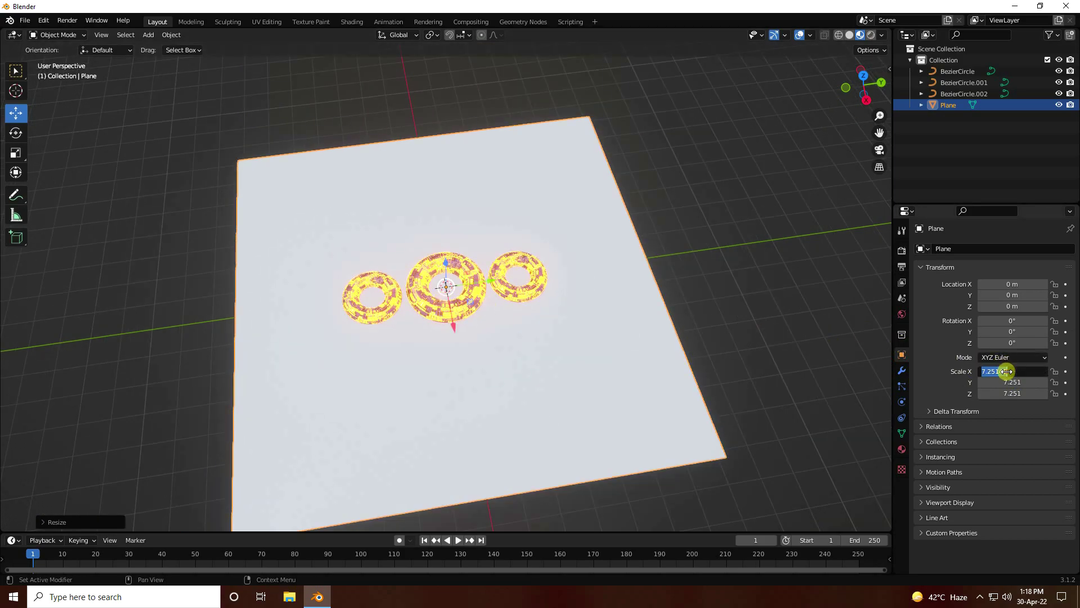
{"action": "left_click", "coordinate": [1008, 371]}
{"action": "type", "text": "10"}
{"action": "key", "text": "Tab"}
{"action": "type", "text": "10"}
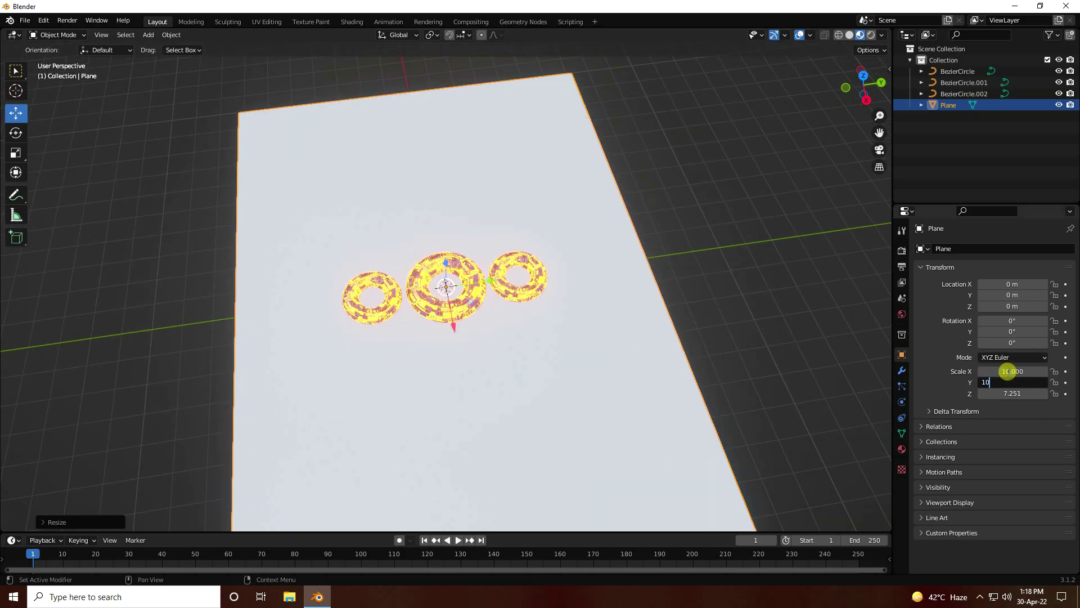
{"action": "key", "text": "Tab"}
{"action": "type", "text": "10"}
{"action": "key", "text": "Return"}
{"action": "scroll", "coordinate": [368, 306], "scroll_direction": "down", "scroll_amount": 1}
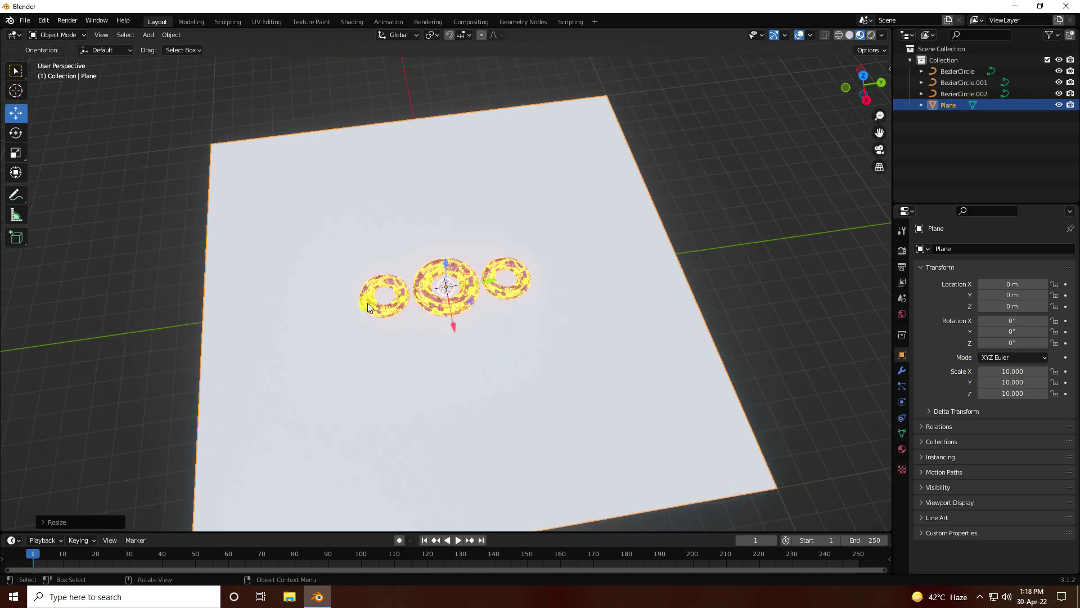
{"action": "scroll", "coordinate": [372, 304], "scroll_direction": "up", "scroll_amount": 2}
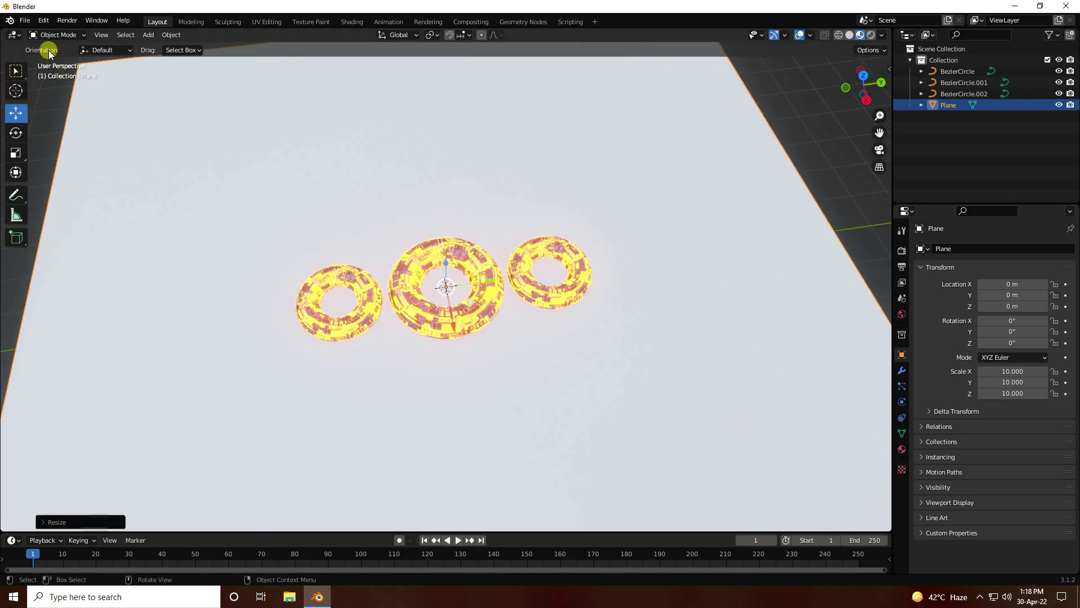
Step: Enter Edit Mode and subdivide the plane with 10 cuts
{"action": "left_click", "coordinate": [56, 35]}
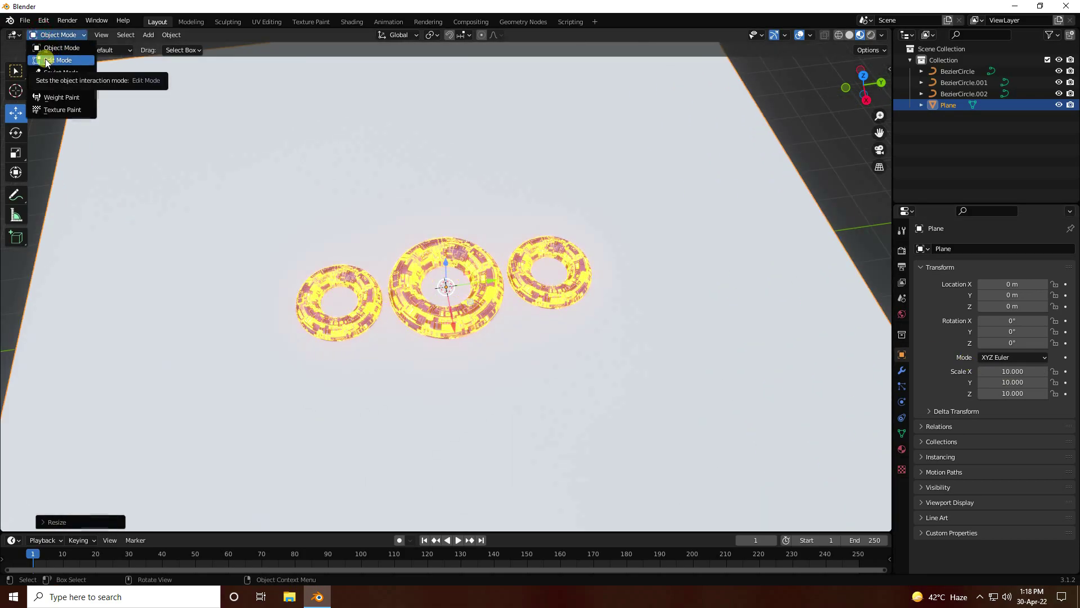
{"action": "left_click", "coordinate": [47, 60]}
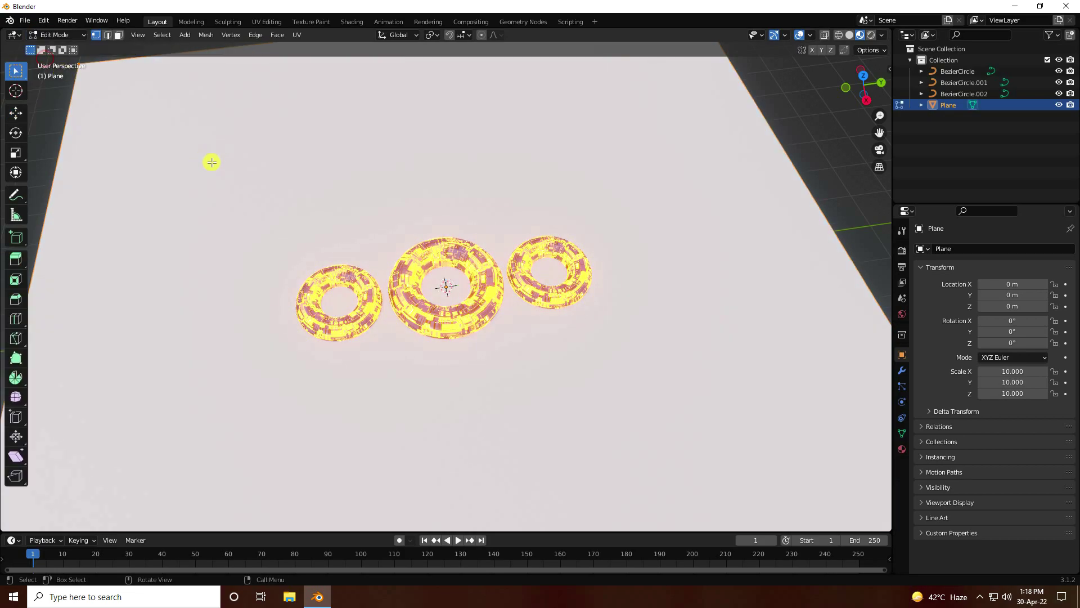
{"action": "right_click", "coordinate": [211, 162]}
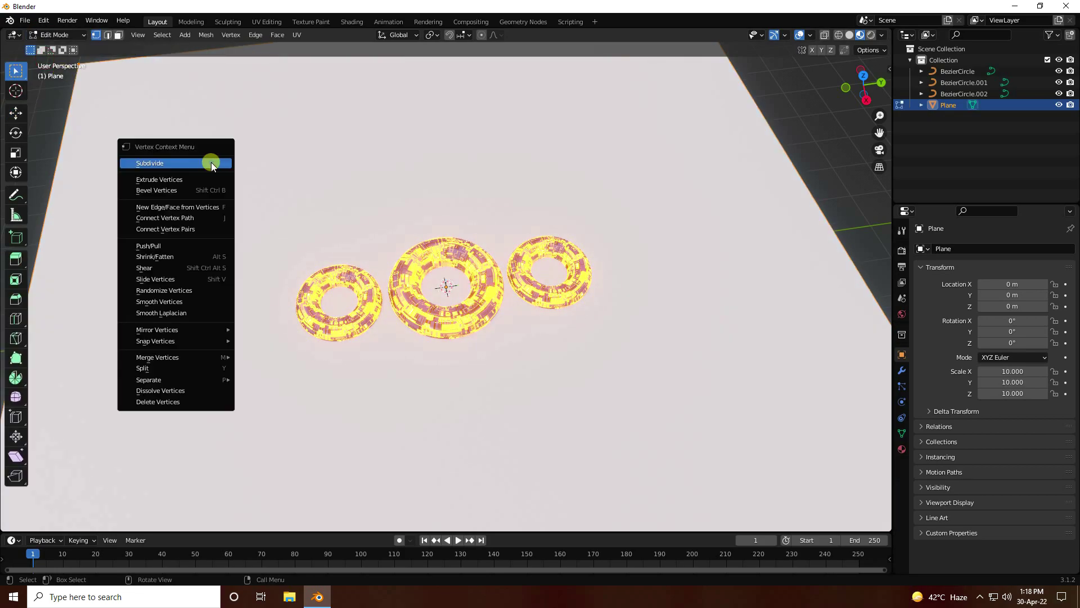
{"action": "left_click", "coordinate": [157, 163]}
{"action": "left_click", "coordinate": [44, 522]}
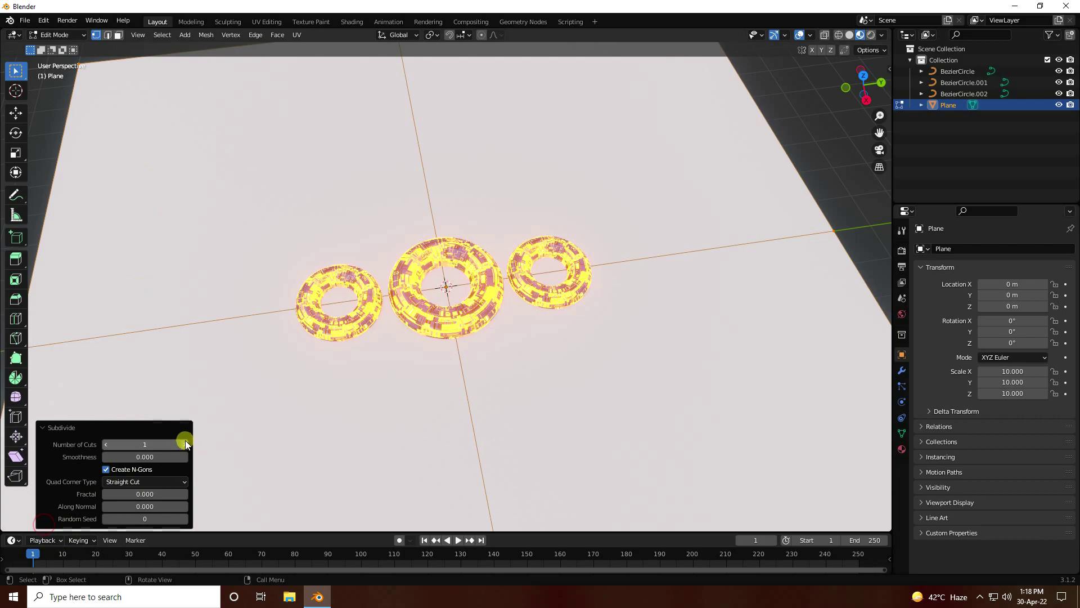
{"action": "left_click", "coordinate": [185, 443]}
{"action": "left_click", "coordinate": [185, 442]}
{"action": "left_click", "coordinate": [185, 442]}
{"action": "left_click", "coordinate": [185, 443]}
{"action": "left_click", "coordinate": [184, 444]}
{"action": "left_click", "coordinate": [184, 444]}
{"action": "left_click", "coordinate": [184, 444]}
{"action": "left_click", "coordinate": [184, 444]}
{"action": "left_click", "coordinate": [184, 444]}
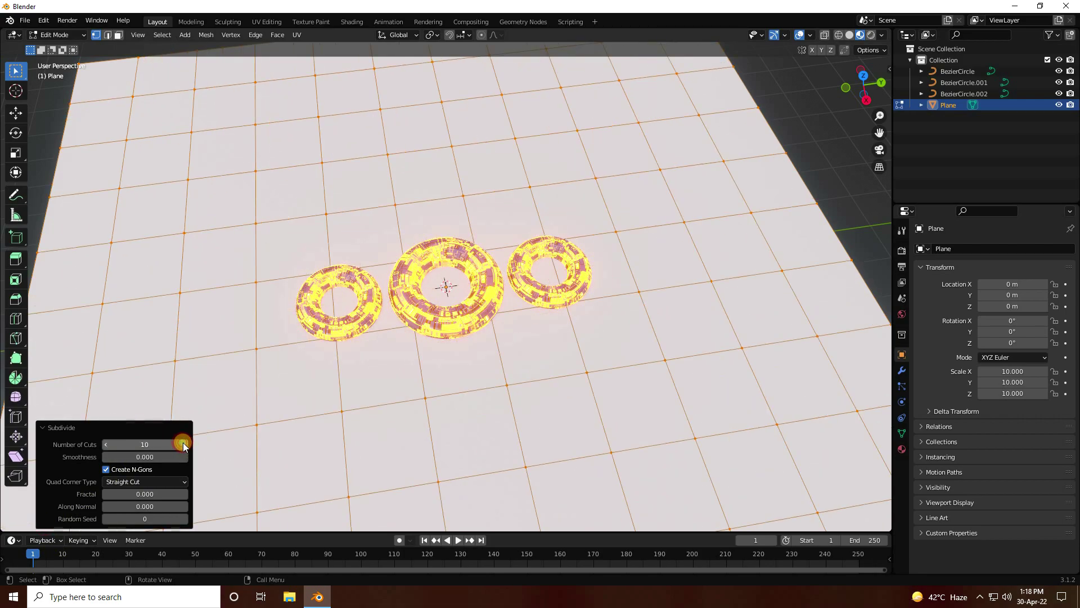
Step: Subdivide the plane again with 10 cuts and return to Object Mode
{"action": "right_click", "coordinate": [106, 275]}
{"action": "left_click", "coordinate": [105, 276]}
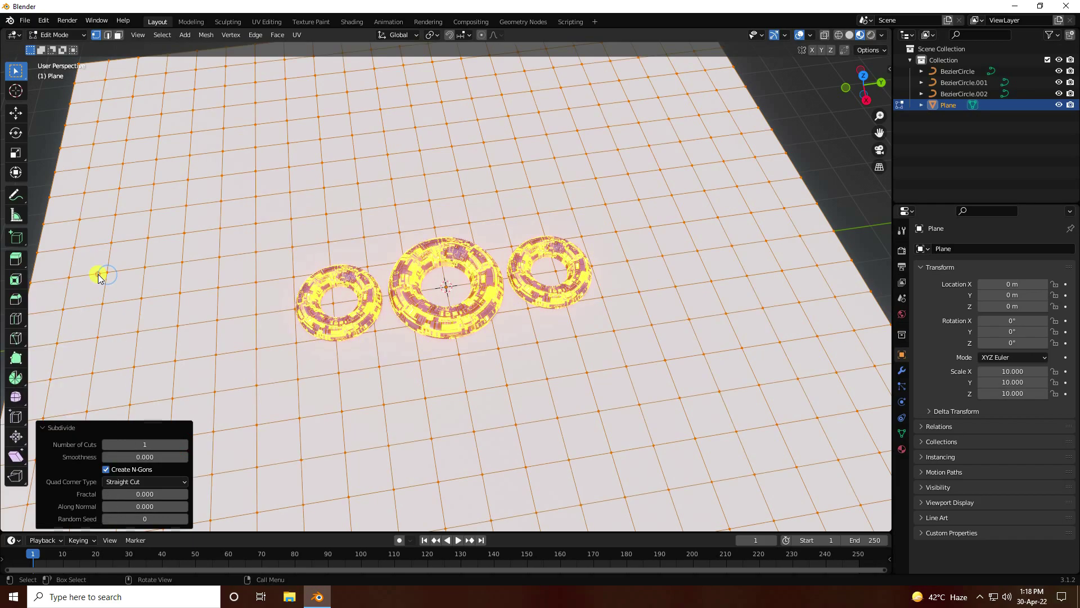
{"action": "left_click", "coordinate": [185, 444]}
{"action": "left_click", "coordinate": [185, 444]}
{"action": "left_click", "coordinate": [185, 444]}
{"action": "left_click", "coordinate": [184, 444]}
{"action": "left_click", "coordinate": [185, 444]}
{"action": "left_click", "coordinate": [184, 445]}
{"action": "left_click", "coordinate": [185, 444]}
{"action": "left_click", "coordinate": [185, 445]}
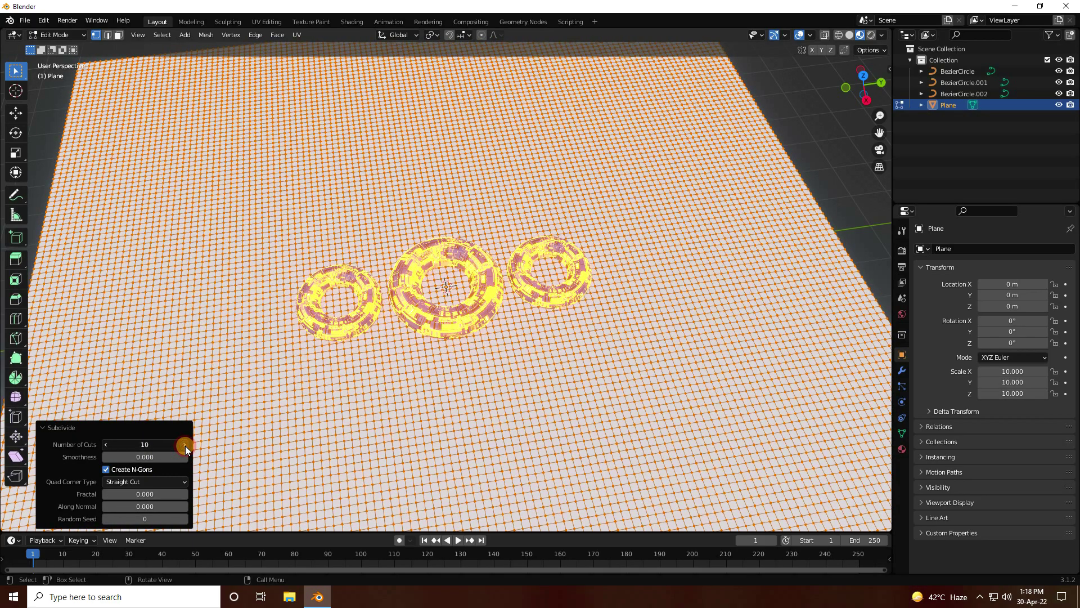
{"action": "left_click", "coordinate": [22, 117]}
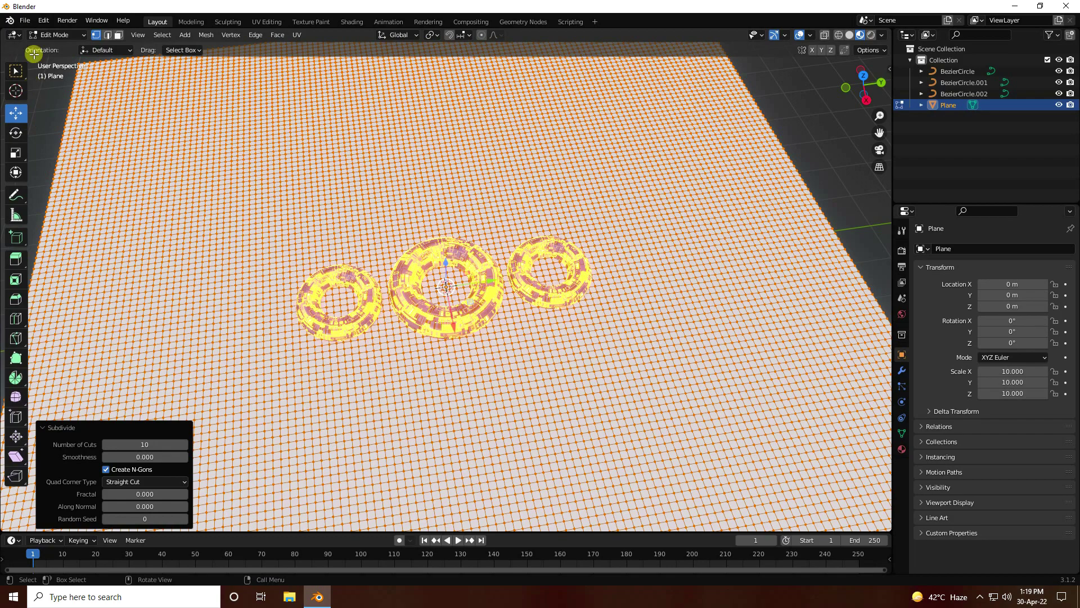
{"action": "left_click", "coordinate": [55, 35]}
{"action": "left_click", "coordinate": [62, 48]}
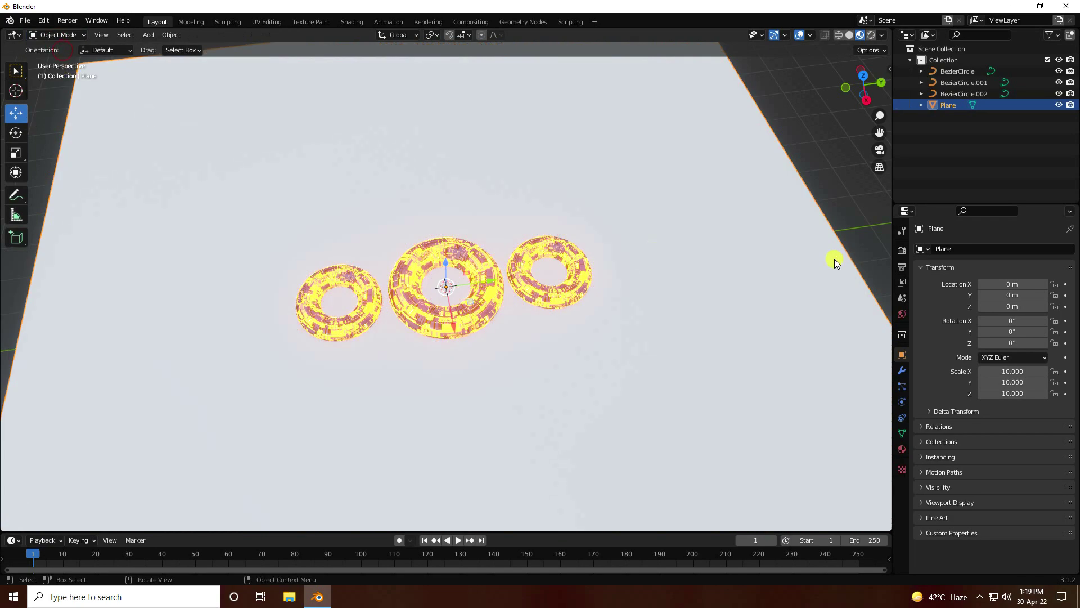
Step: Add a Subdivision Surface modifier to the ground plane with viewport and render levels 4
{"action": "left_click", "coordinate": [902, 369]}
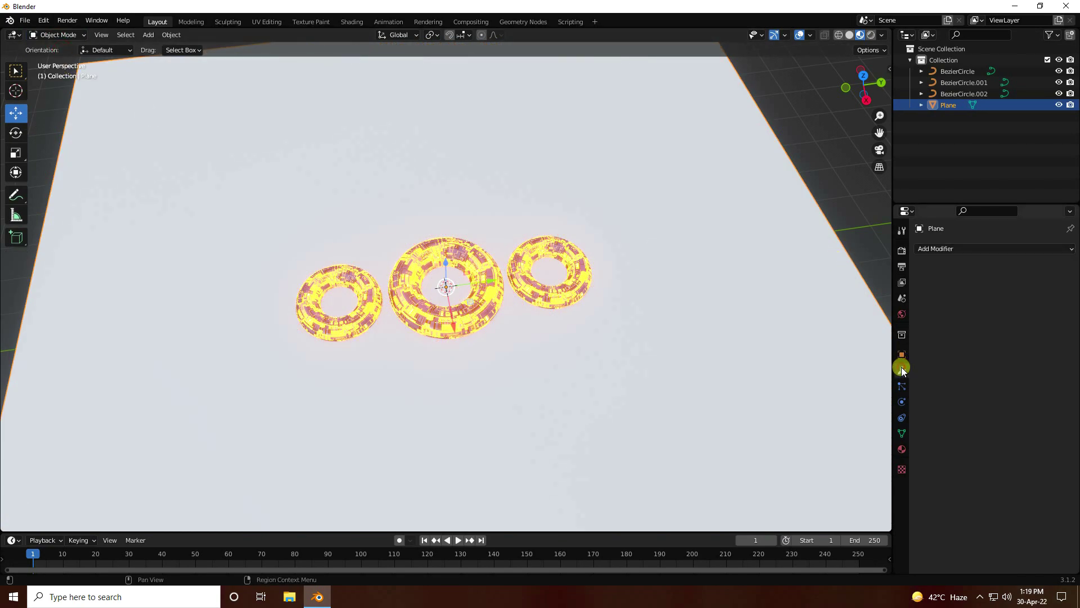
{"action": "left_click", "coordinate": [934, 249]}
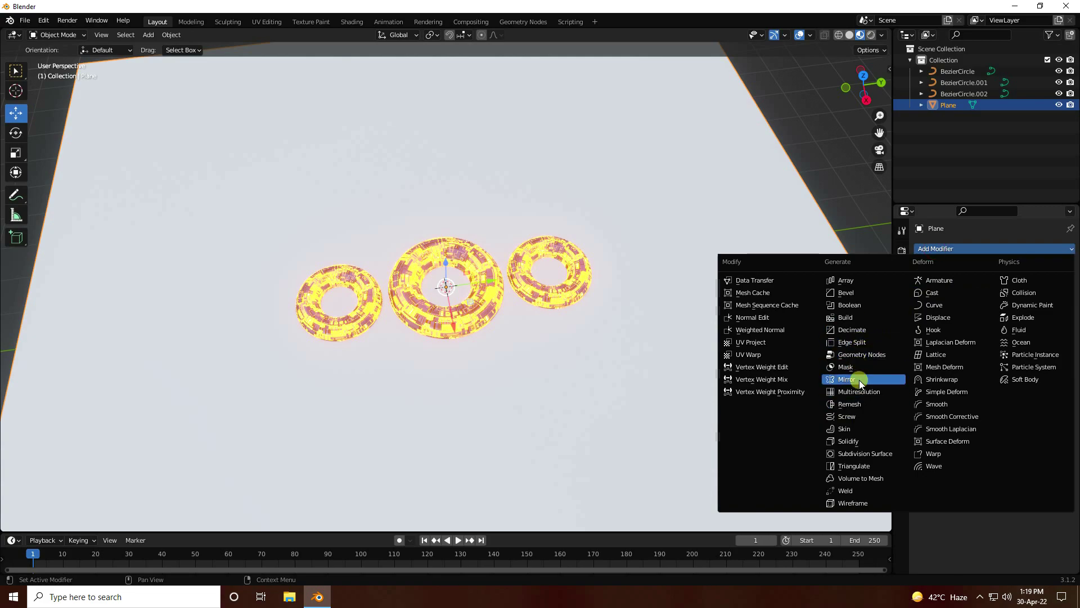
{"action": "left_click", "coordinate": [857, 453]}
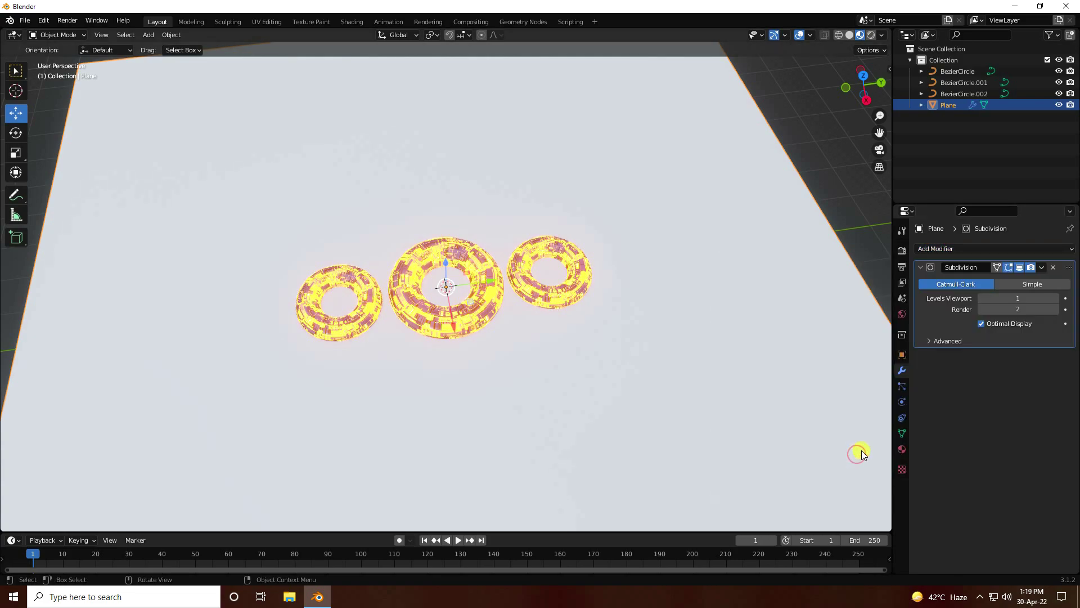
{"action": "key", "text": "Return"}
{"action": "left_click", "coordinate": [1003, 298]}
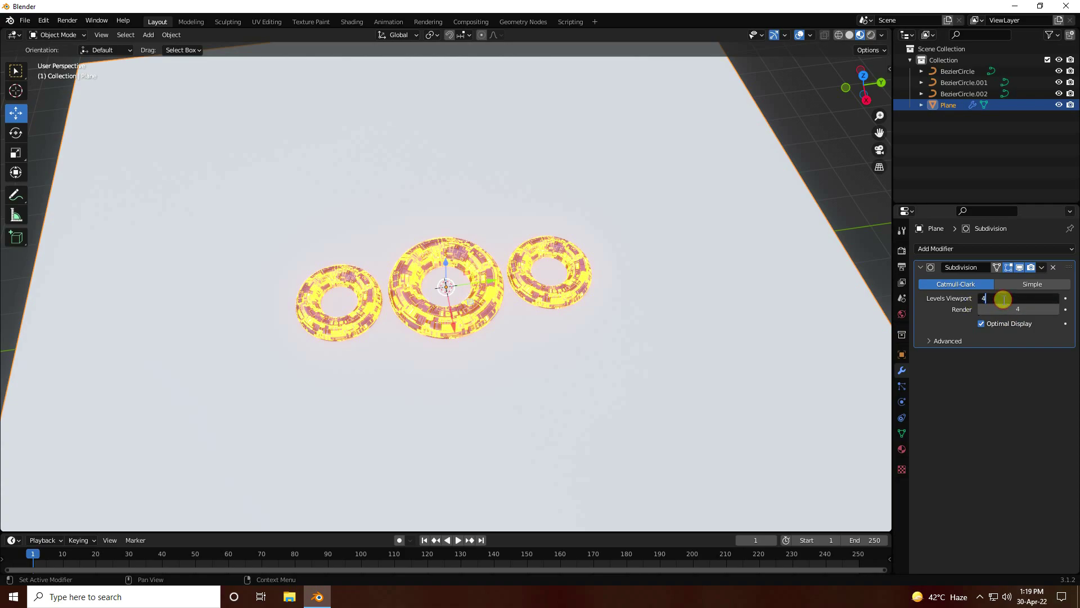
{"action": "key", "text": "Return"}
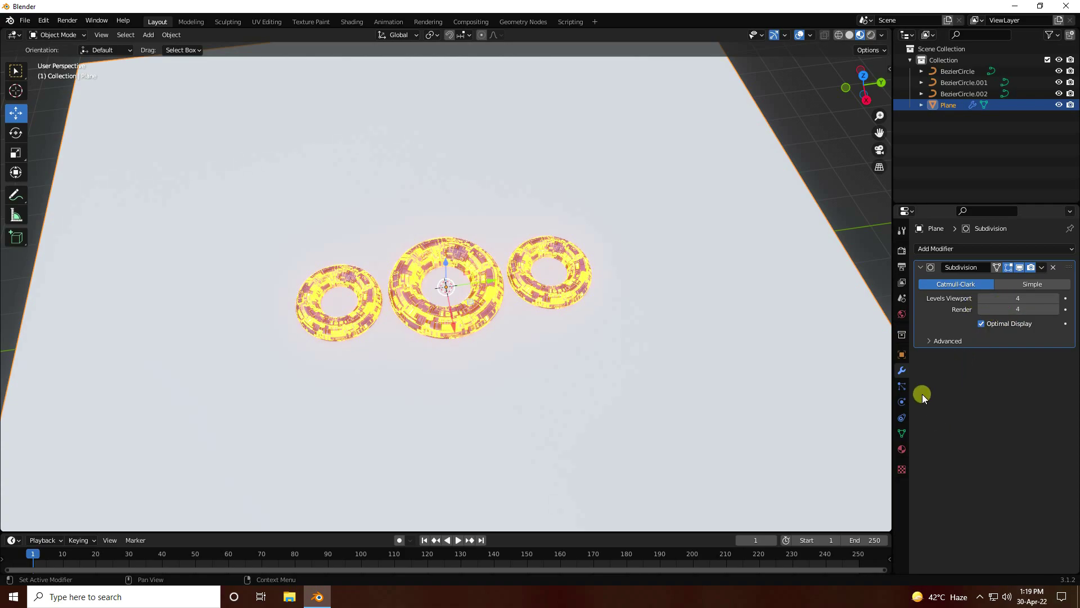
Step: Add a Displace modifier to the plane and create a new texture for it
{"action": "left_click", "coordinate": [950, 252]}
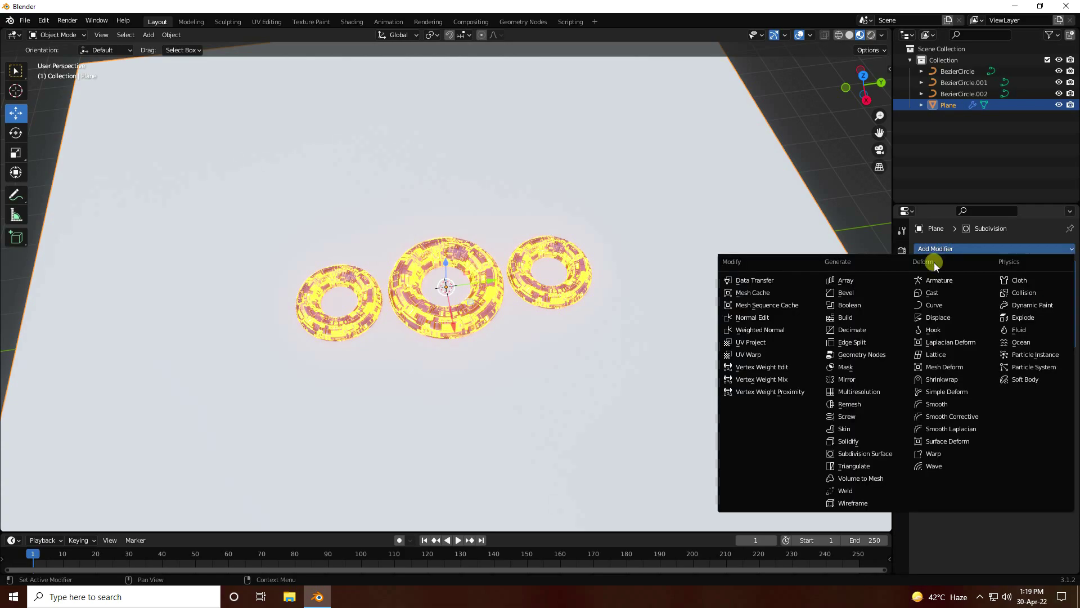
{"action": "left_click", "coordinate": [944, 318]}
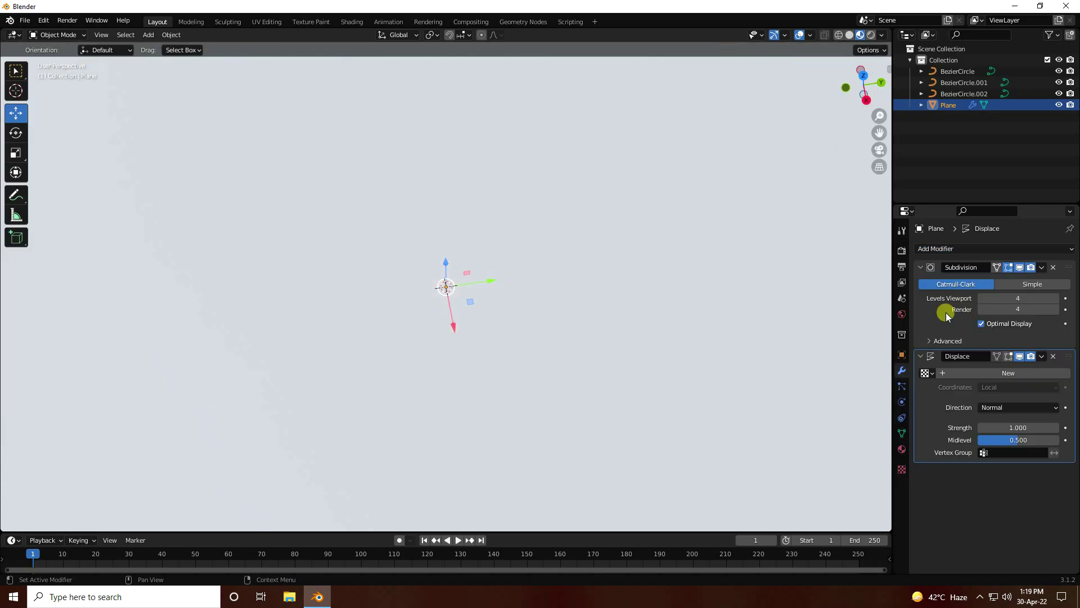
{"action": "left_click", "coordinate": [902, 469]}
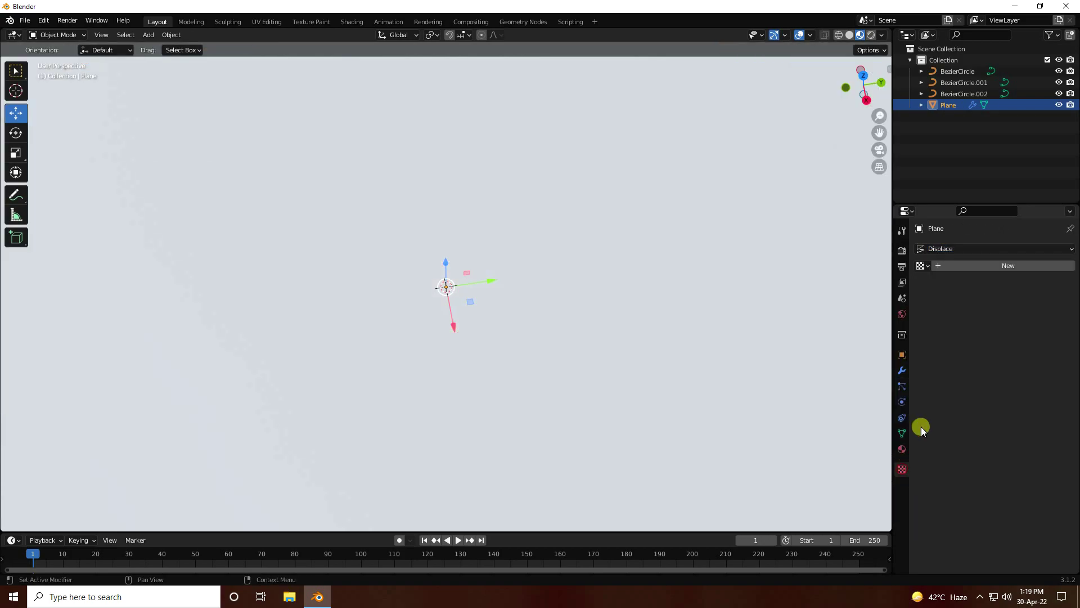
{"action": "left_click", "coordinate": [987, 266]}
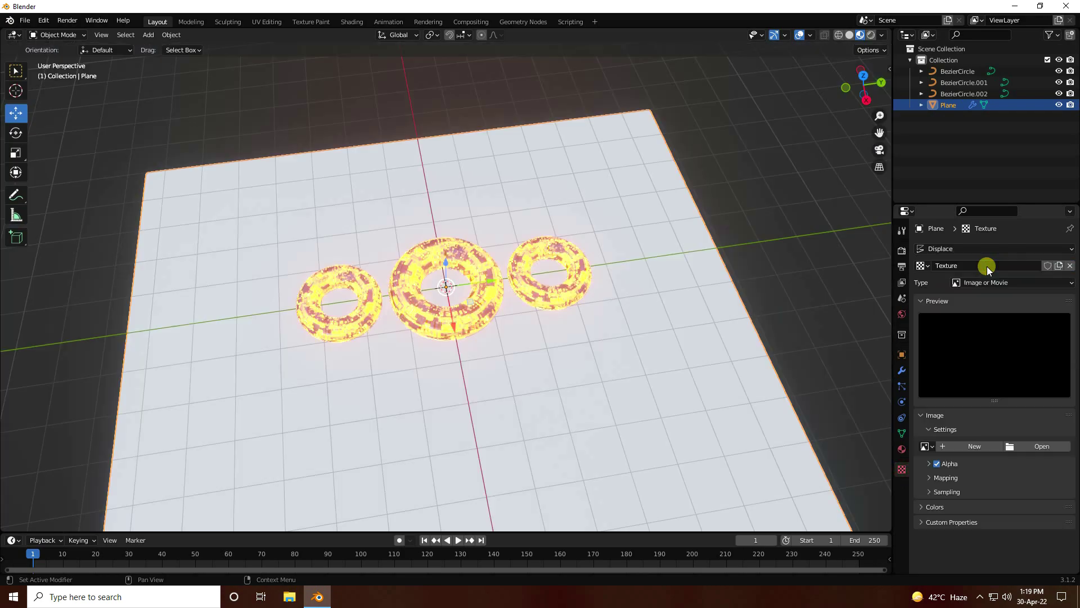
{"action": "left_click", "coordinate": [1023, 447]}
{"action": "left_click", "coordinate": [153, 260]}
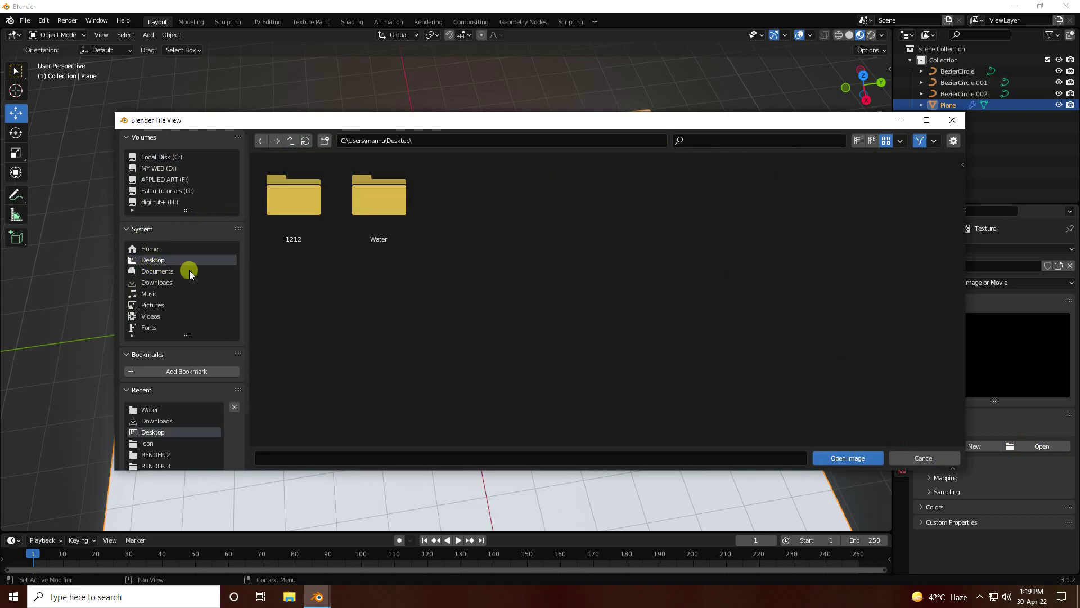
{"action": "double_click", "coordinate": [374, 201]}
{"action": "left_click", "coordinate": [889, 195]}
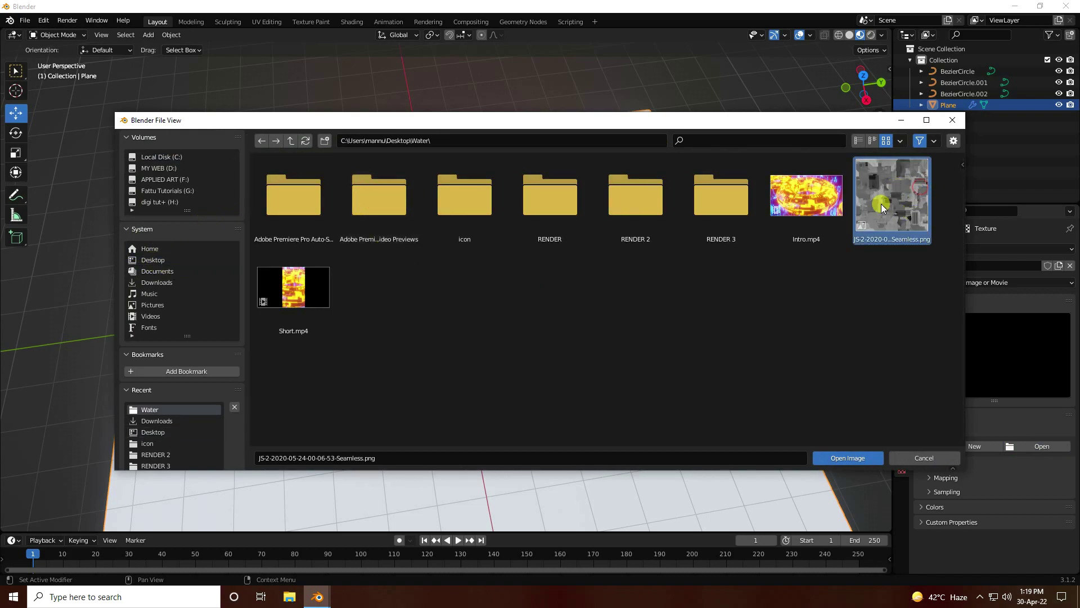
{"action": "left_click", "coordinate": [850, 456]}
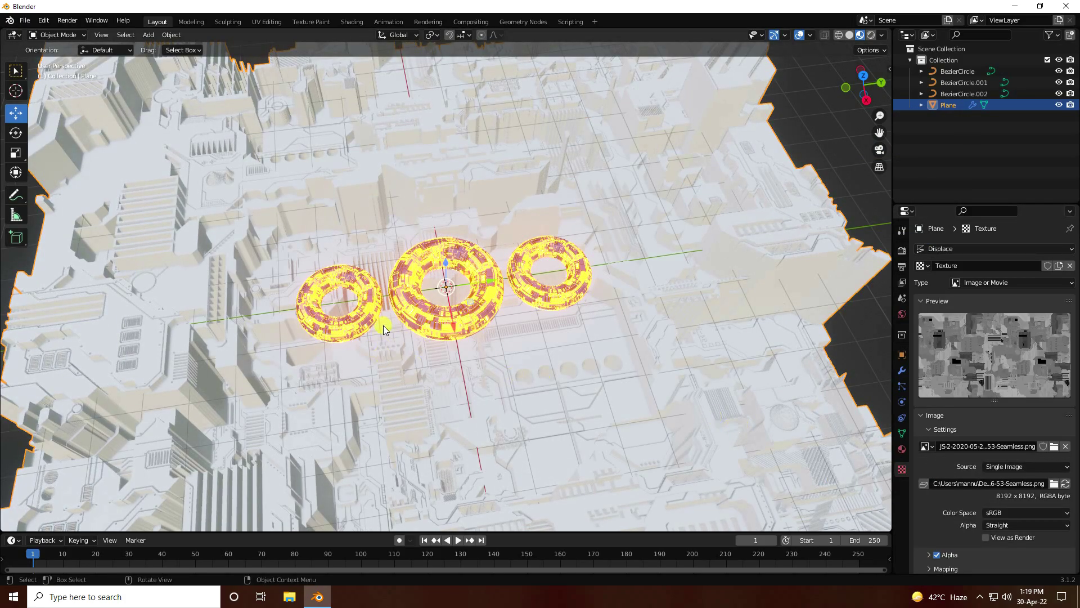
{"action": "middle_click_drag", "start_coordinate": [383, 325], "coordinate": [414, 338]}
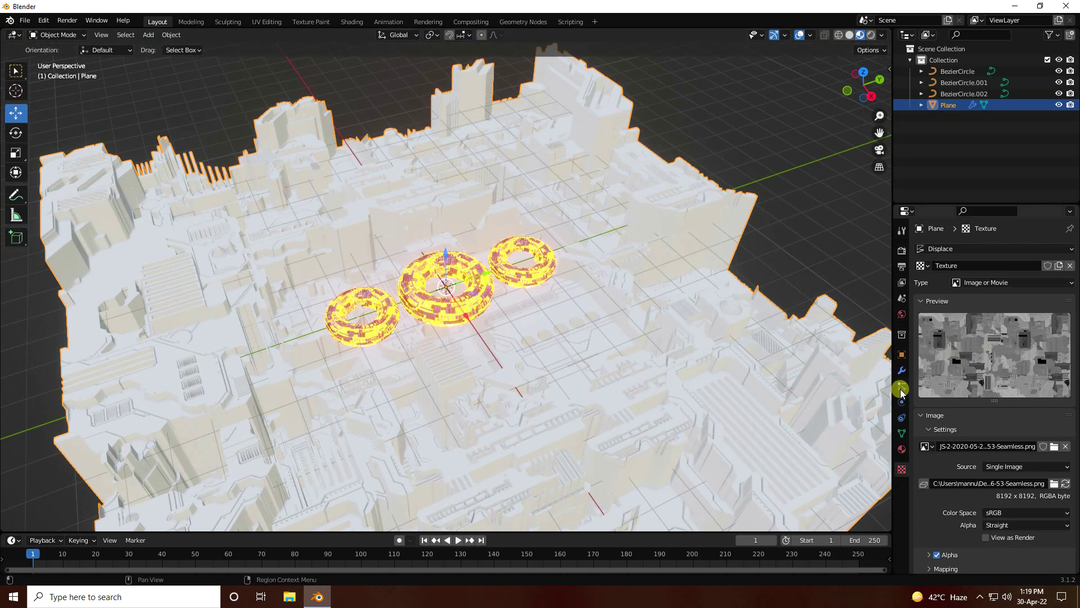
{"action": "left_click", "coordinate": [903, 372]}
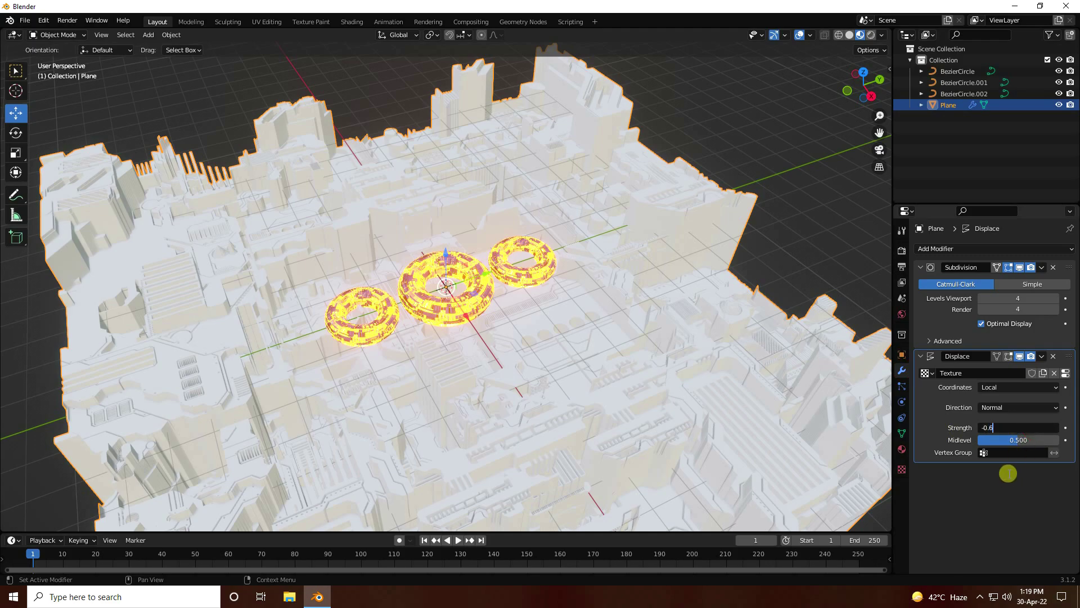
Step: Set the Displace modifier strength to -0.6
{"action": "type", "text": "-0.6"}
{"action": "key", "text": "Return"}
{"action": "middle_click_drag", "start_coordinate": [458, 295], "coordinate": [448, 265]}
{"action": "left_click_drag", "start_coordinate": [447, 260], "coordinate": [459, 323]}
{"action": "scroll", "coordinate": [431, 275], "scroll_direction": "up", "scroll_amount": 3}
Step: Lower the city plane along Z and shift it along X beneath the tori
{"action": "middle_click_drag", "start_coordinate": [431, 275], "coordinate": [504, 333]}
{"action": "left_click_drag", "start_coordinate": [514, 379], "coordinate": [467, 336]}
{"action": "middle_click_drag", "start_coordinate": [467, 335], "coordinate": [523, 337]}
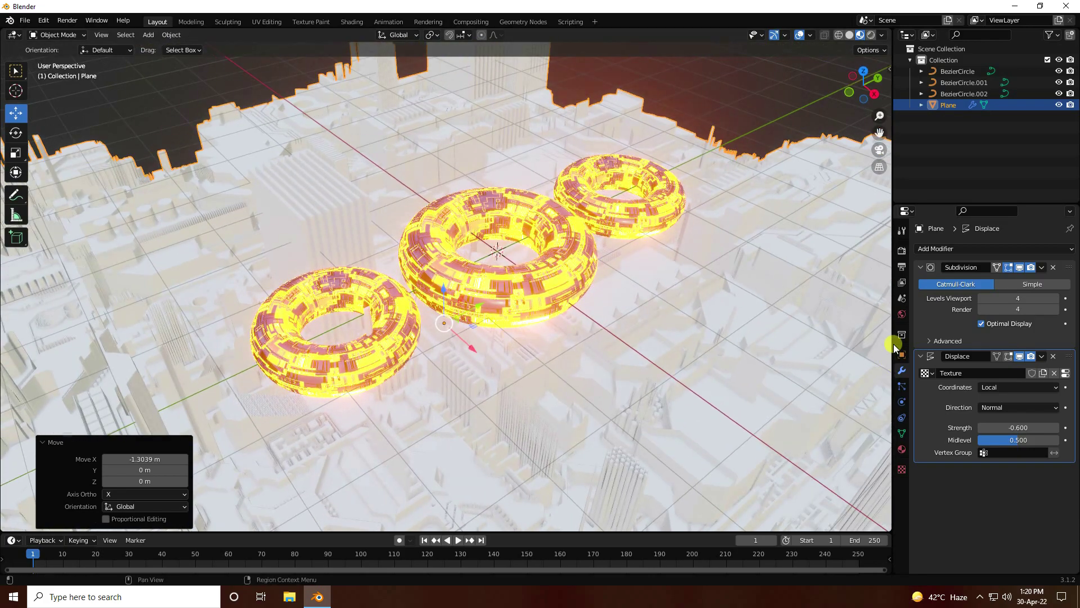
Step: Darken the World background colour to near-black, value 0.003
{"action": "left_click", "coordinate": [903, 313]}
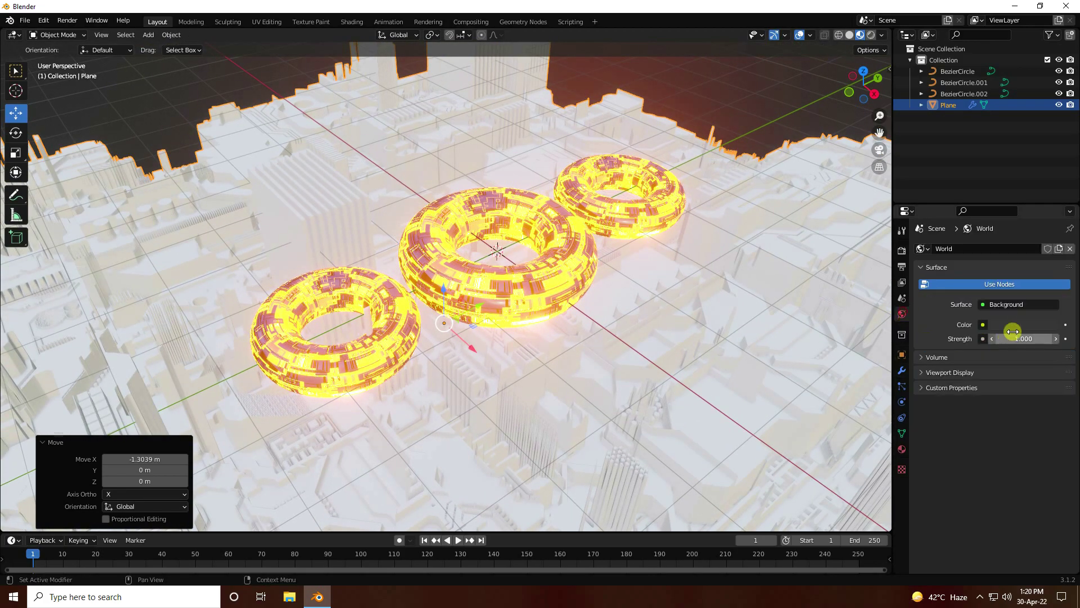
{"action": "left_click", "coordinate": [1017, 324]}
{"action": "left_click_drag", "start_coordinate": [1051, 230], "coordinate": [1052, 246]}
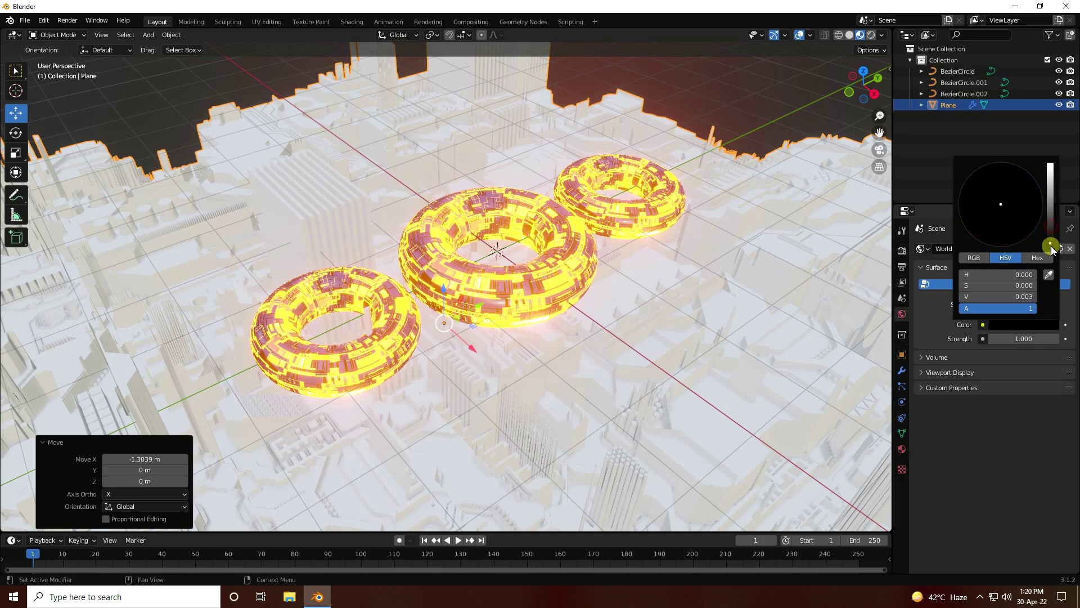
{"action": "left_click", "coordinate": [754, 97]}
{"action": "middle_click_drag", "start_coordinate": [754, 96], "coordinate": [357, 427]}
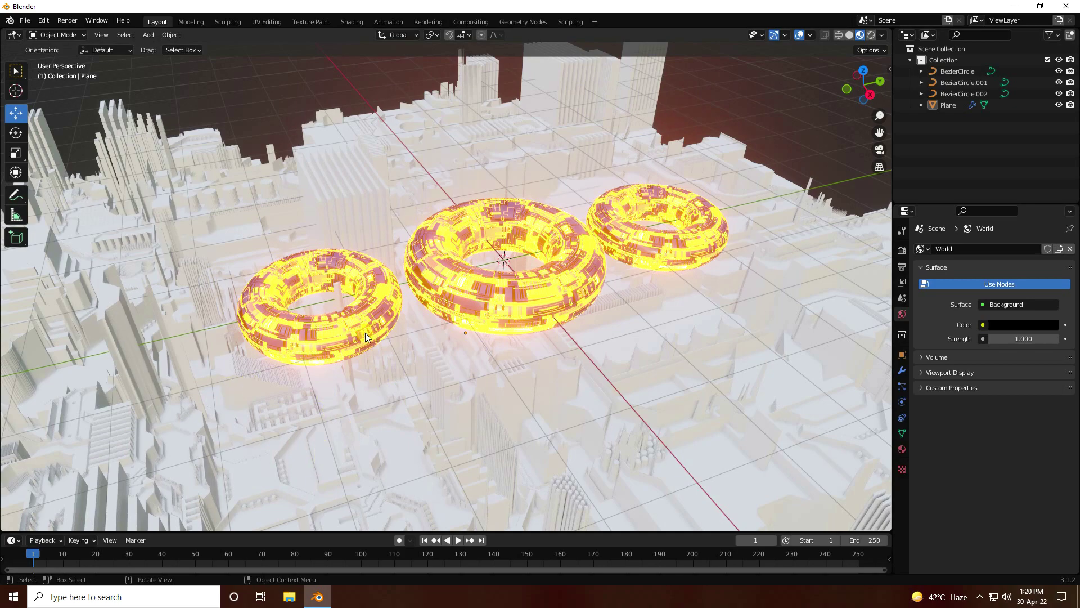
Step: In the Shading workspace, select the middle torus and frame its material node network
{"action": "left_click", "coordinate": [352, 22]}
{"action": "left_click", "coordinate": [440, 271]}
{"action": "middle_click_drag", "start_coordinate": [501, 312], "coordinate": [518, 229]}
{"action": "left_click", "coordinate": [523, 346]}
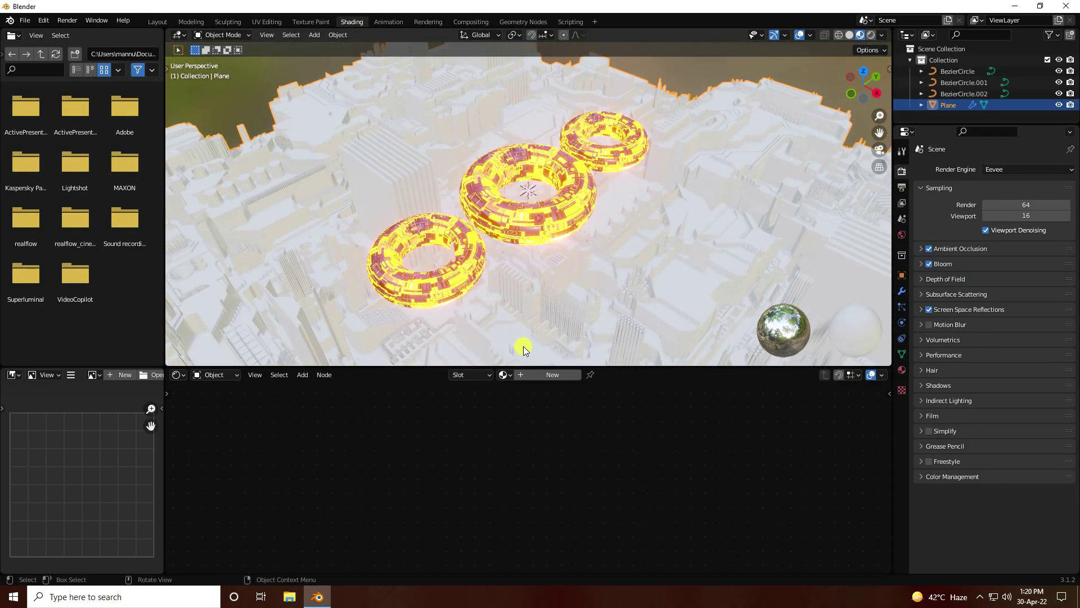
{"action": "left_click", "coordinate": [556, 211]}
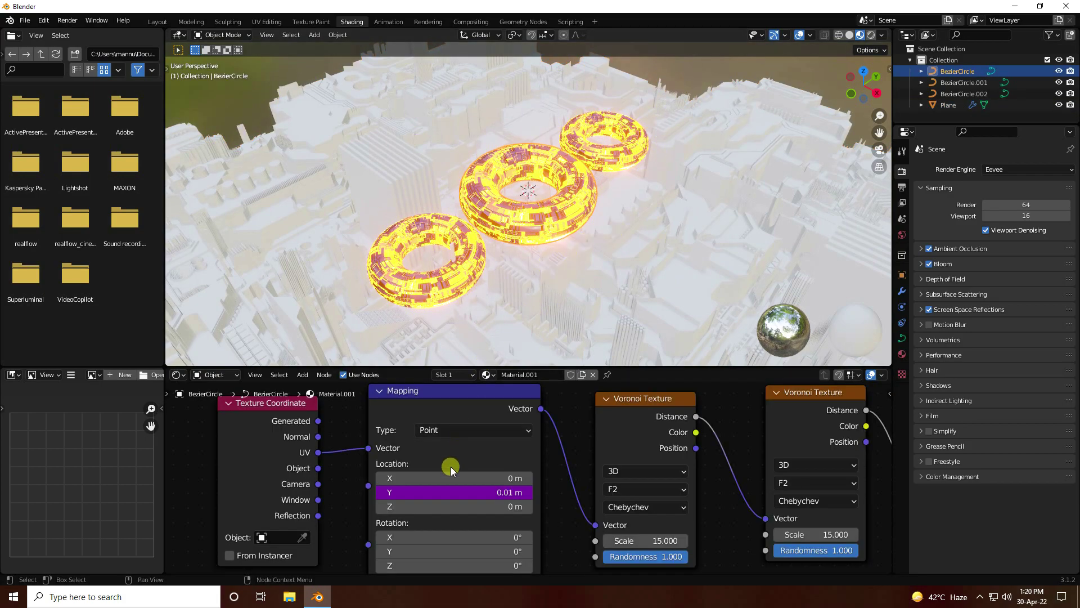
{"action": "scroll", "coordinate": [451, 470], "scroll_direction": "down", "scroll_amount": 2}
{"action": "scroll", "coordinate": [490, 428], "scroll_direction": "down", "scroll_amount": 1}
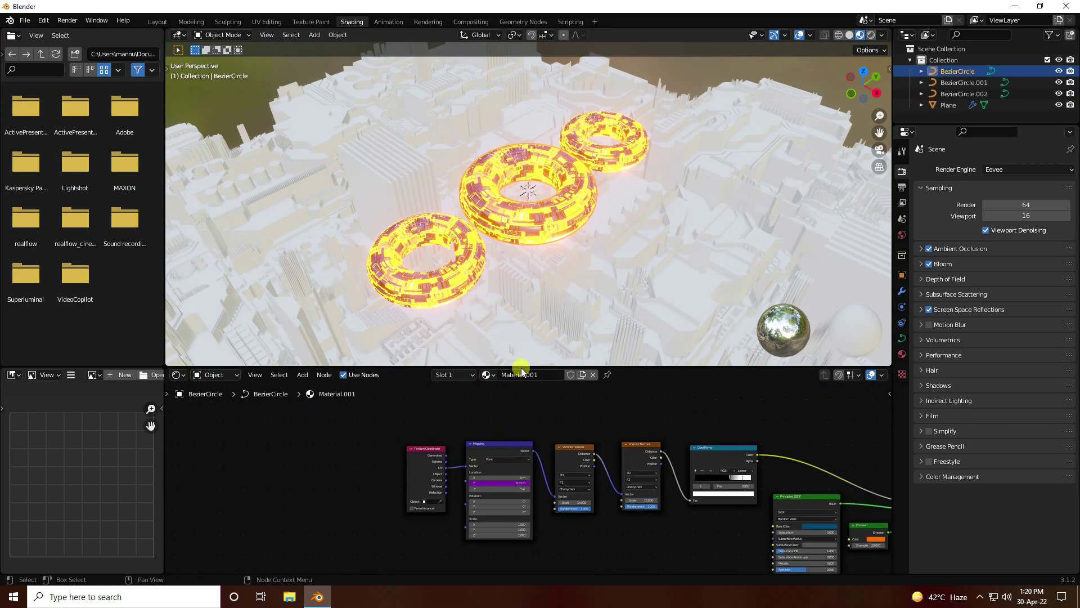
{"action": "left_click_drag", "start_coordinate": [522, 368], "coordinate": [537, 315]}
{"action": "middle_click_drag", "start_coordinate": [557, 405], "coordinate": [403, 573]}
{"action": "scroll", "coordinate": [449, 488], "scroll_direction": "down", "scroll_amount": 3}
Step: Copy all of the torus material's nodes, then select the city plane
{"action": "left_click_drag", "start_coordinate": [299, 361], "coordinate": [846, 566]}
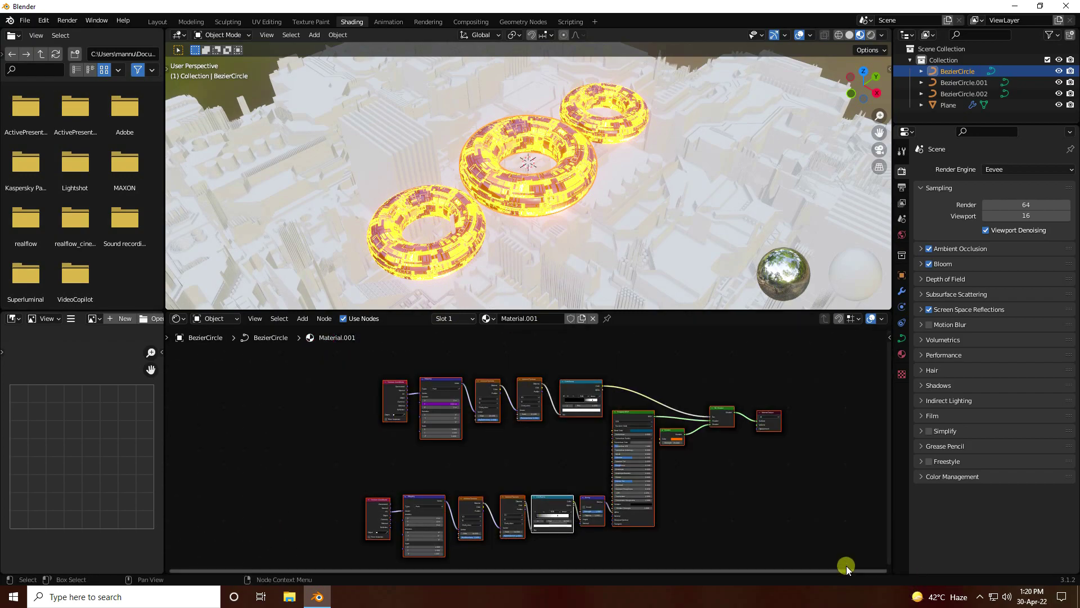
{"action": "right_click", "coordinate": [442, 379]}
{"action": "left_click", "coordinate": [369, 399]}
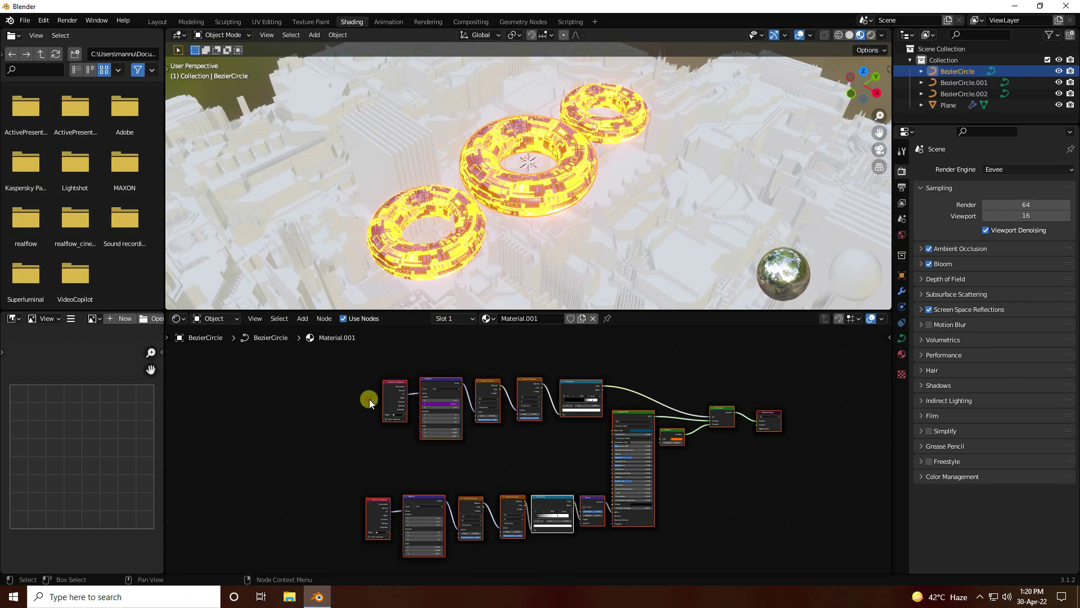
{"action": "left_click", "coordinate": [592, 231]}
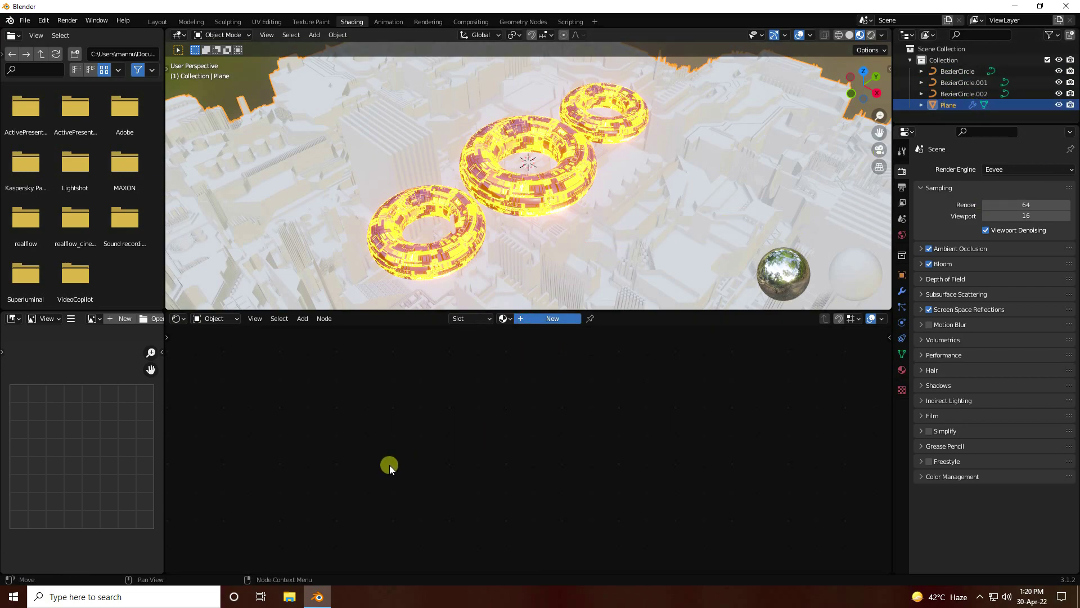
Step: Paste the torus node network into the city plane's material and zoom onto the Emission node
{"action": "left_click_drag", "start_coordinate": [462, 389], "coordinate": [825, 538]}
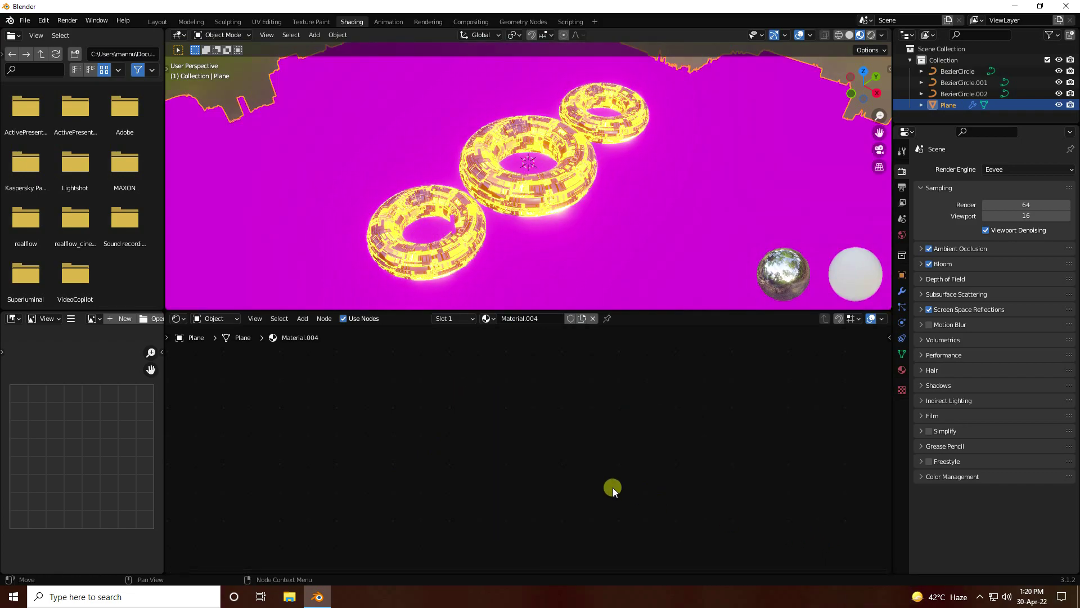
{"action": "right_click", "coordinate": [502, 437]}
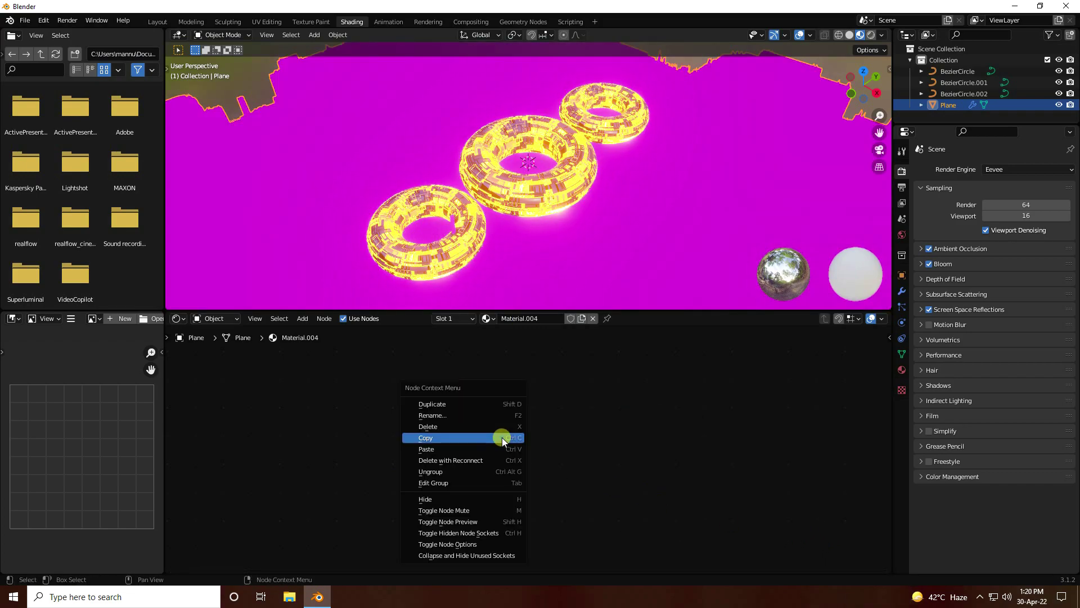
{"action": "left_click", "coordinate": [436, 448]}
{"action": "mouse_move", "coordinate": [545, 221]}
{"action": "middle_mouse_down"}
{"action": "mouse_move", "coordinate": [488, 243]}
{"action": "mouse_move", "coordinate": [492, 218]}
{"action": "mouse_move", "coordinate": [525, 217]}
{"action": "middle_mouse_up"}
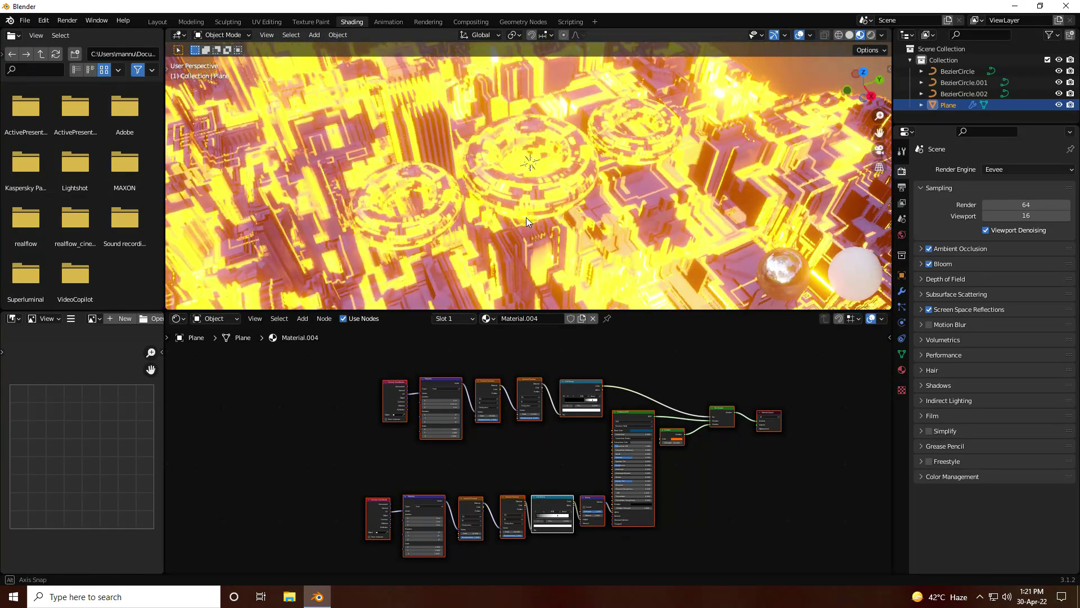
{"action": "scroll", "coordinate": [732, 461], "scroll_direction": "up", "scroll_amount": 3}
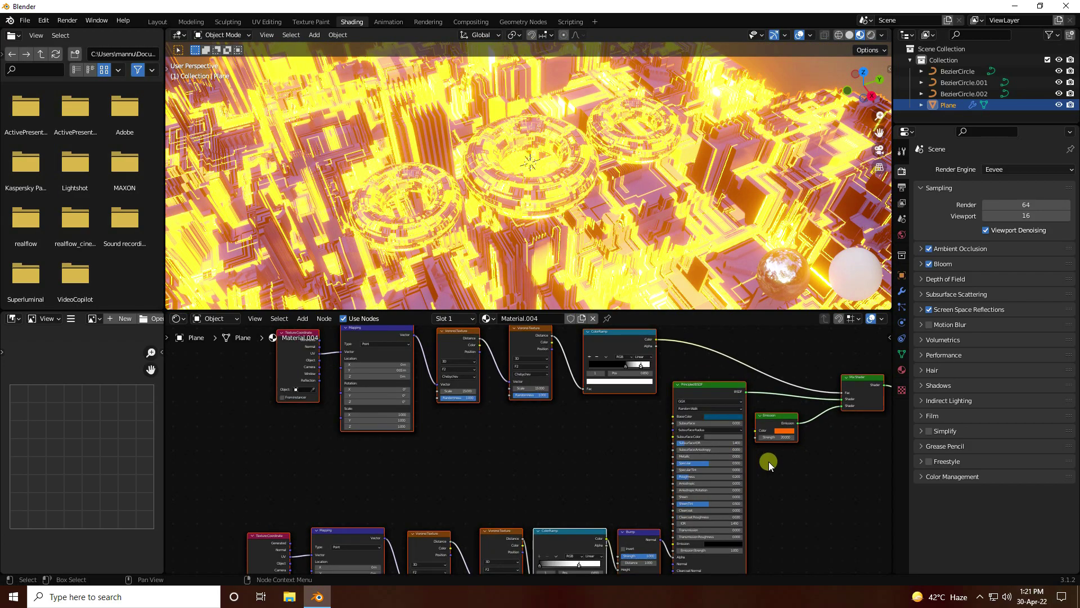
{"action": "middle_click_drag", "start_coordinate": [769, 465], "coordinate": [546, 459]}
{"action": "scroll", "coordinate": [525, 430], "scroll_direction": "up", "scroll_amount": 2}
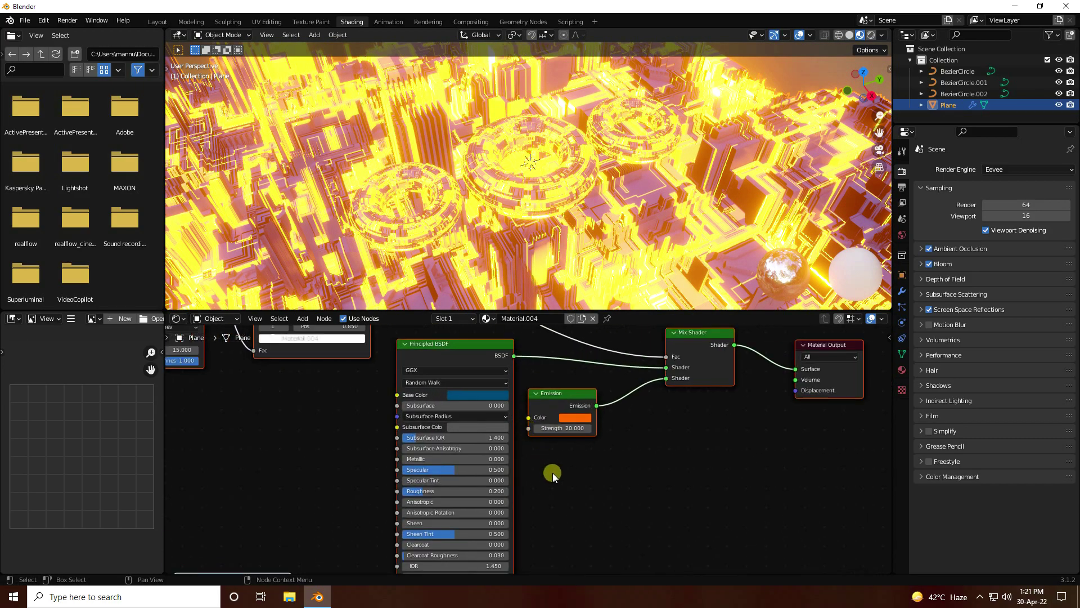
Step: Set the city's Emission colour hue to 0.65 for a blue glow
{"action": "scroll", "coordinate": [552, 472], "scroll_direction": "up", "scroll_amount": 3}
{"action": "left_click", "coordinate": [586, 439]}
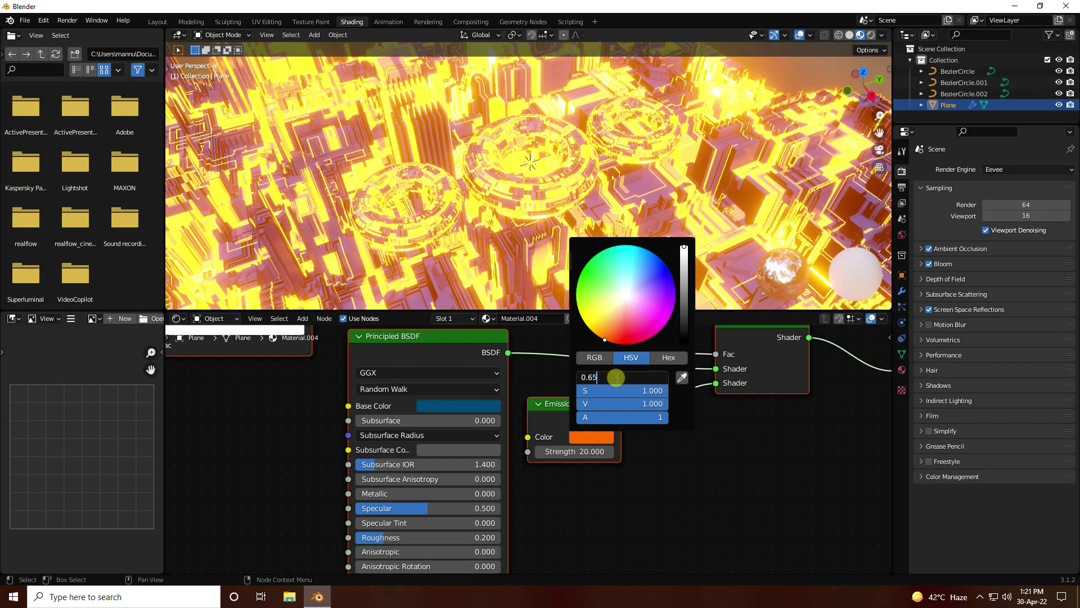
{"action": "key", "text": "Return"}
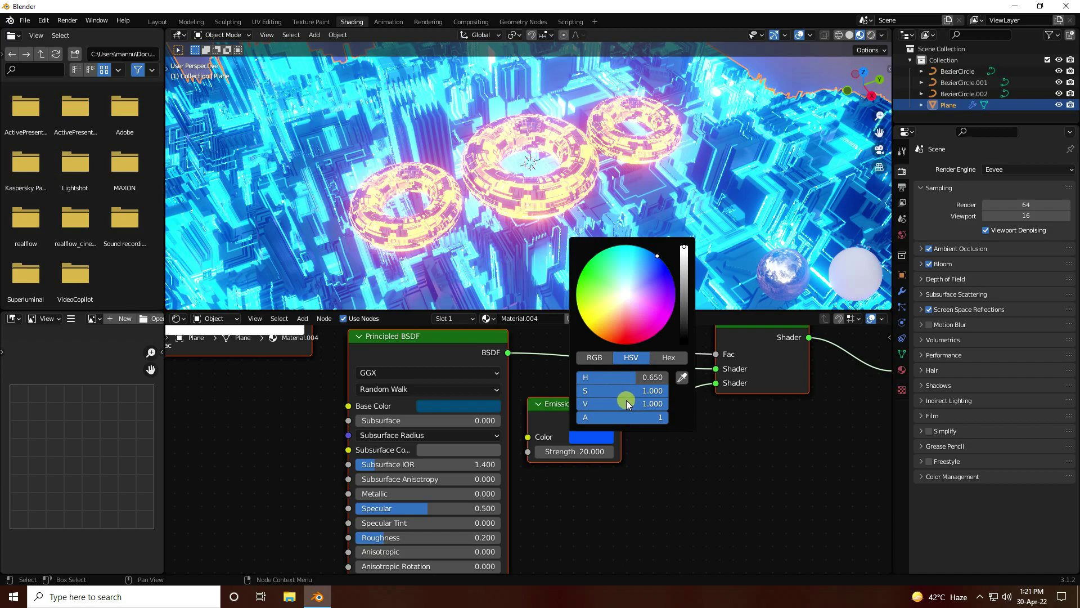
Step: Make the Principled BSDF base colour black
{"action": "left_click", "coordinate": [438, 407]}
{"action": "left_click_drag", "start_coordinate": [531, 287], "coordinate": [531, 314]}
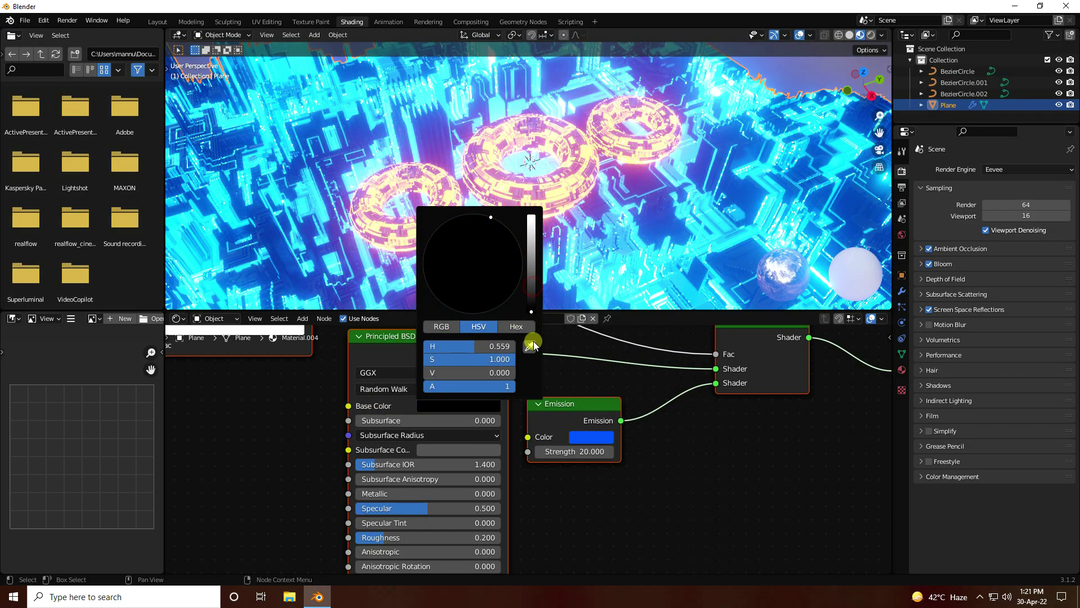
{"action": "middle_click_drag", "start_coordinate": [549, 497], "coordinate": [575, 495]}
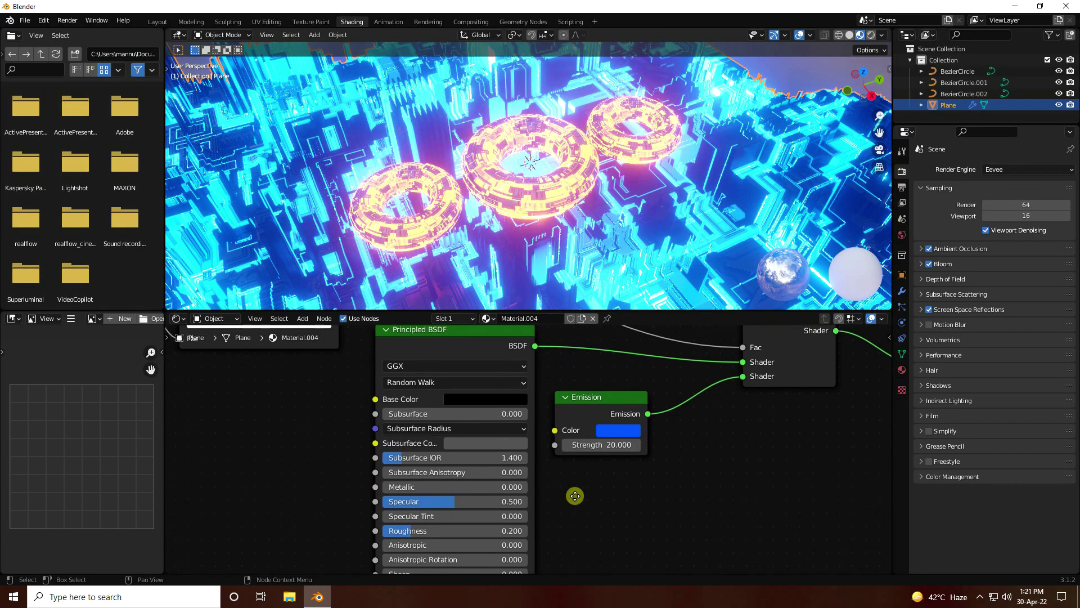
{"action": "middle_click_drag", "start_coordinate": [364, 481], "coordinate": [567, 514]}
Step: Set both Voronoi Texture nodes' Scale to 20
{"action": "scroll", "coordinate": [451, 406], "scroll_direction": "down", "scroll_amount": 1}
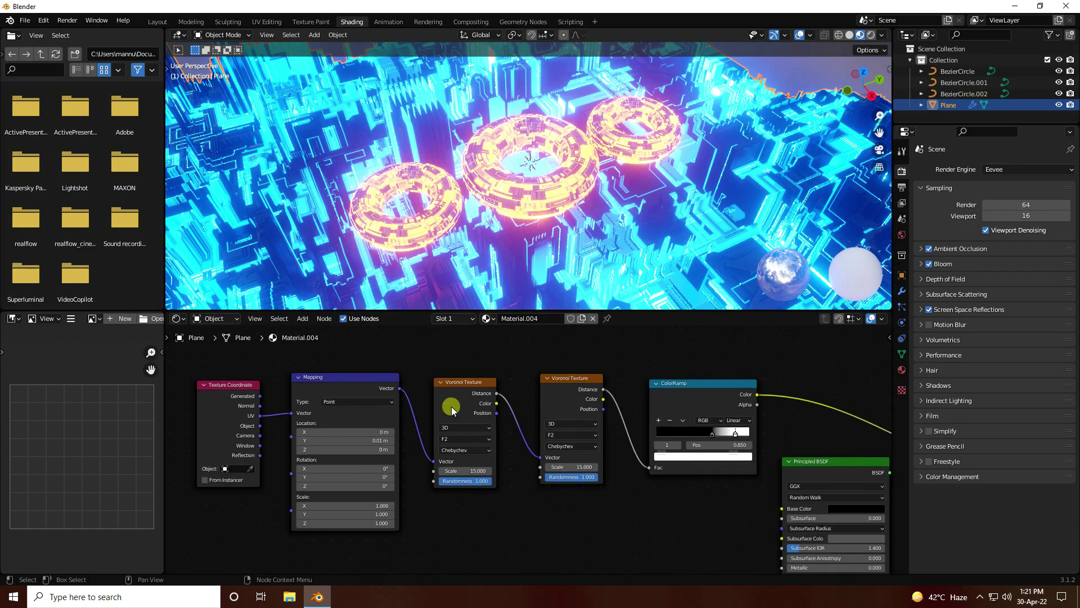
{"action": "left_click", "coordinate": [459, 469]}
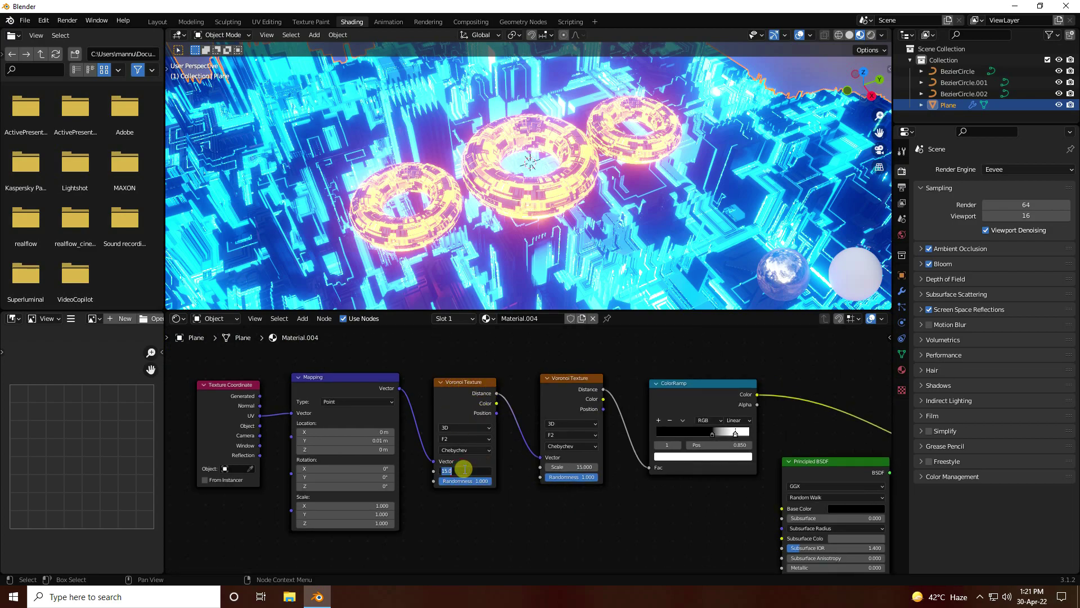
{"action": "type", "text": "20"}
{"action": "key", "text": "Return"}
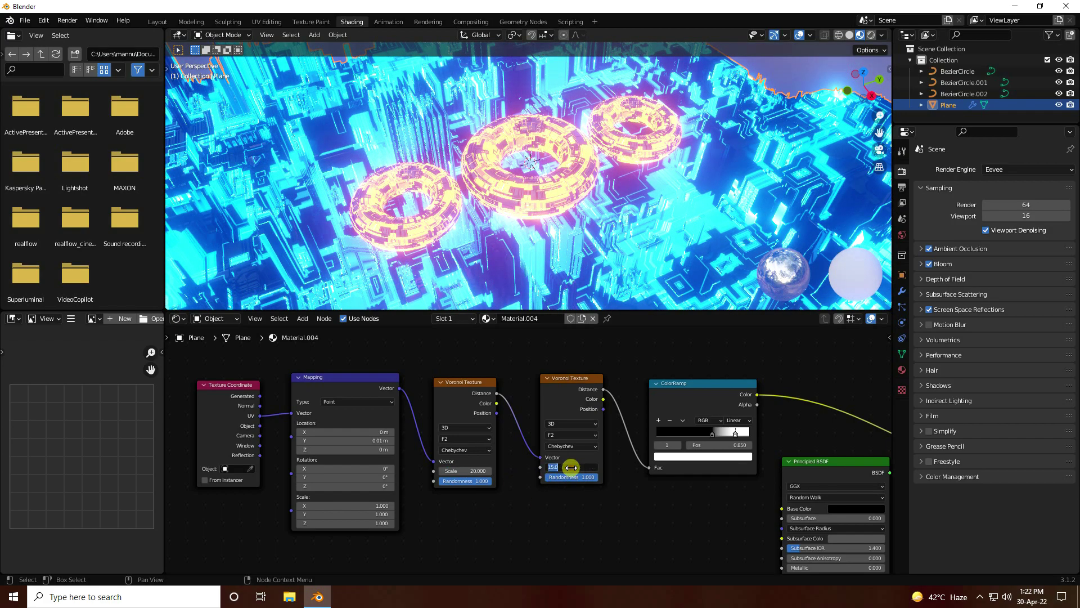
{"action": "type", "text": "20"}
{"action": "key", "text": "Return"}
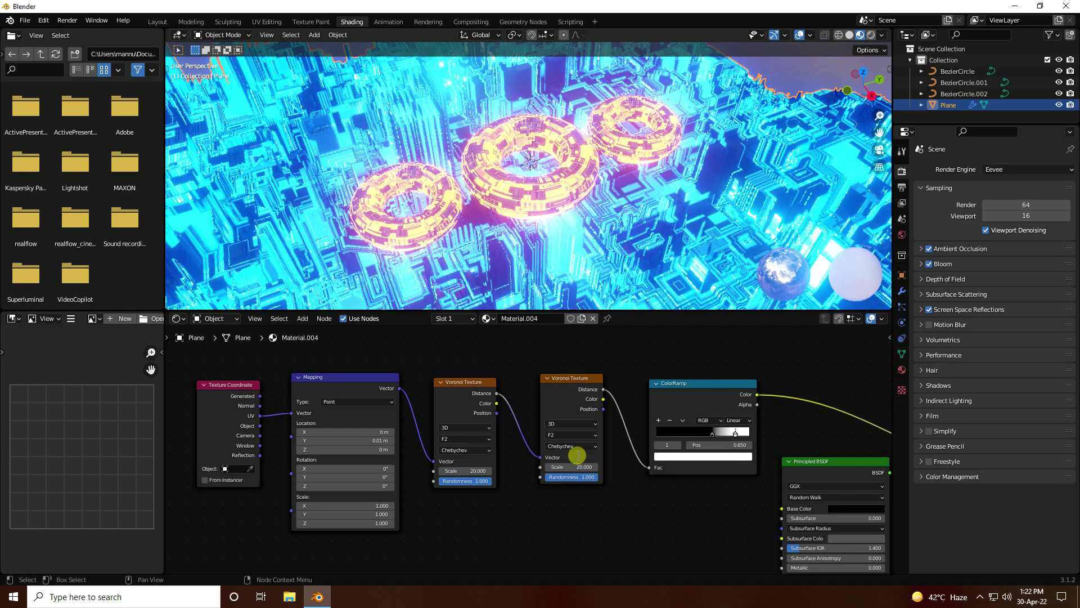
Step: Change both Voronoi scales to 5 and enlarge the 3D view above the node editor
{"action": "middle_click_drag", "start_coordinate": [340, 76], "coordinate": [506, 216]}
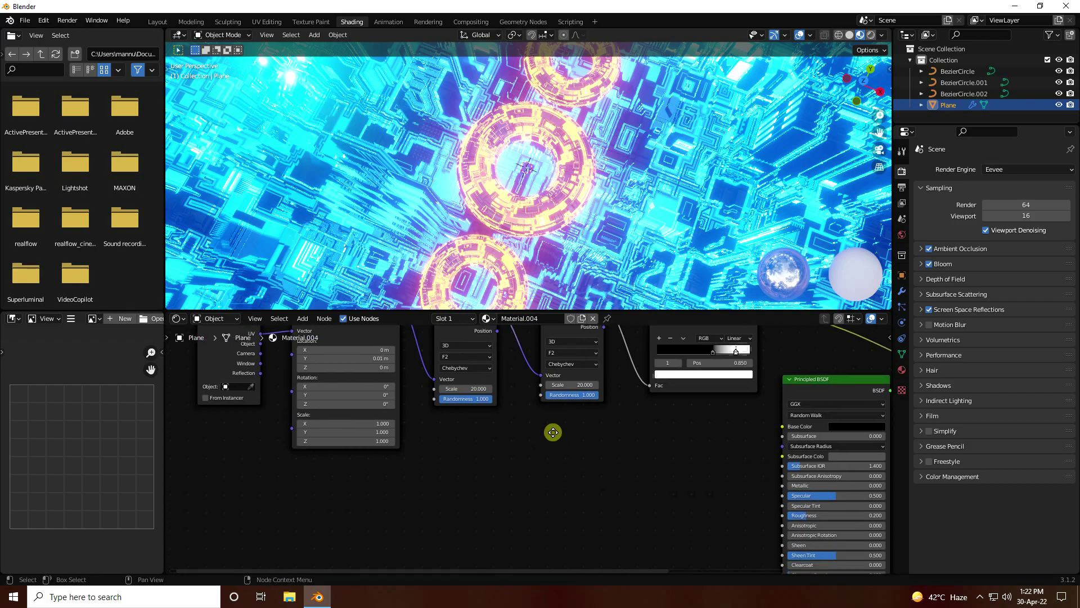
{"action": "middle_click_drag", "start_coordinate": [552, 432], "coordinate": [583, 480]}
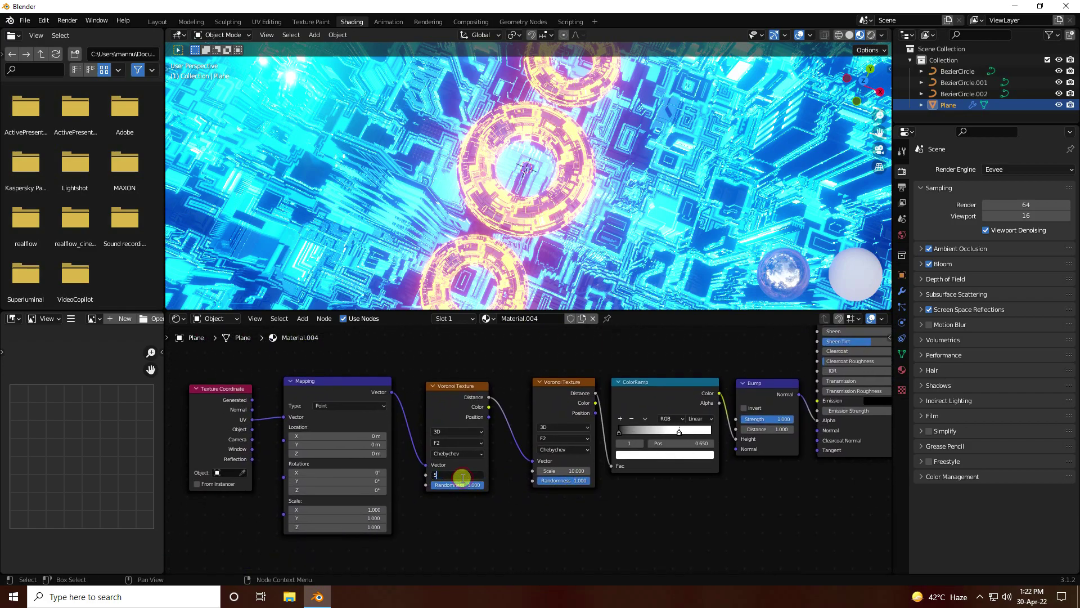
{"action": "key", "text": "Return"}
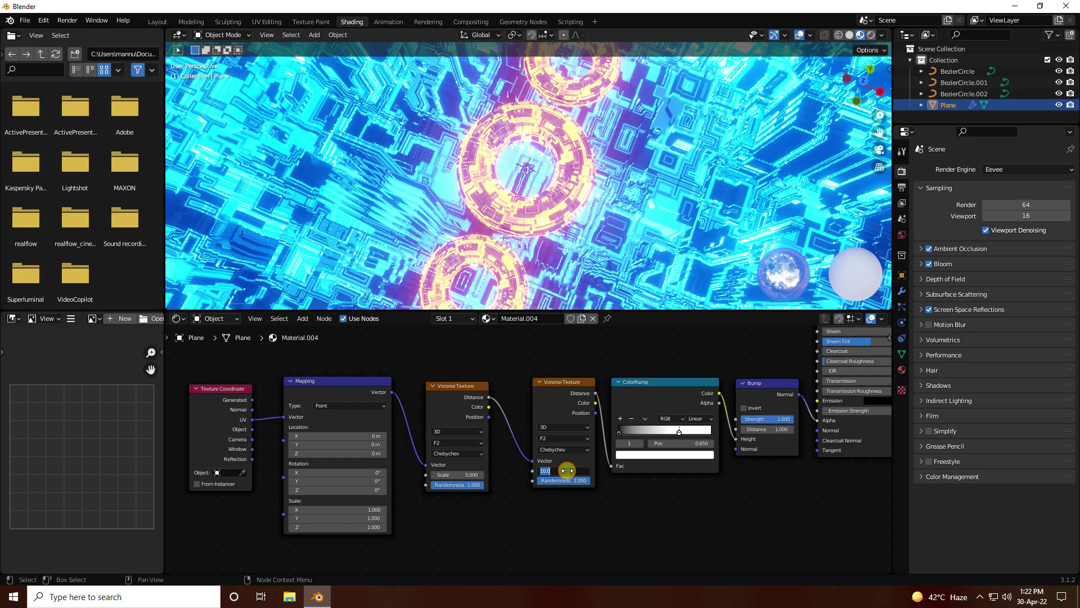
{"action": "left_click", "coordinate": [567, 471]}
{"action": "type", "text": "5"}
{"action": "key", "text": "Return"}
{"action": "middle_click_drag", "start_coordinate": [521, 279], "coordinate": [484, 313]}
{"action": "left_click_drag", "start_coordinate": [484, 309], "coordinate": [484, 374]}
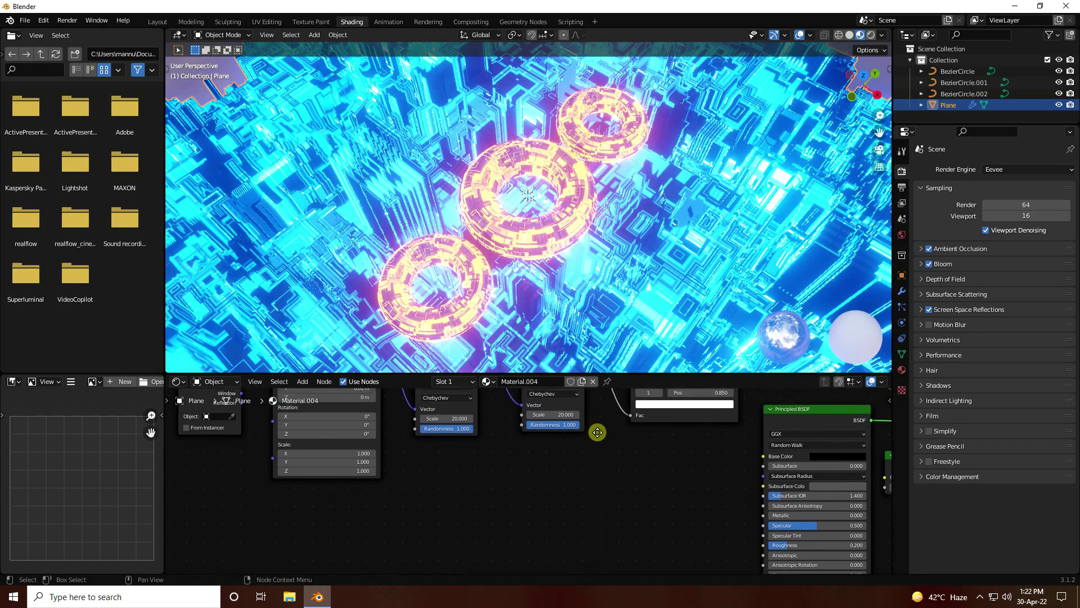
Step: Move the ColorRamp's black stop to position 0.65 and its white stop to 1.0
{"action": "scroll", "coordinate": [546, 535], "scroll_direction": "up", "scroll_amount": 2}
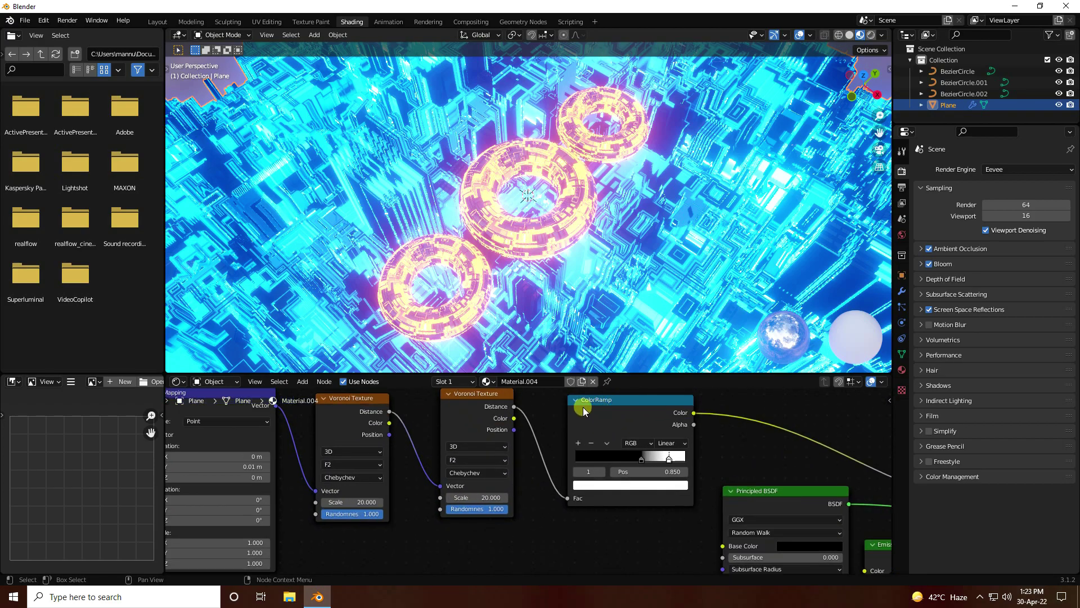
{"action": "key", "text": "ctrl+z"}
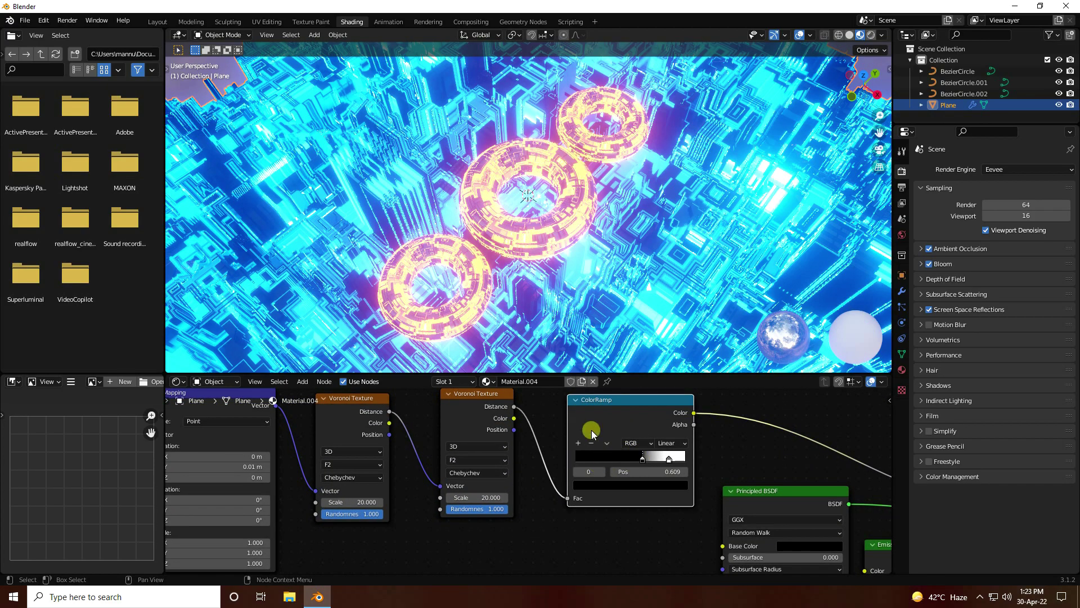
{"action": "left_click", "coordinate": [651, 471]}
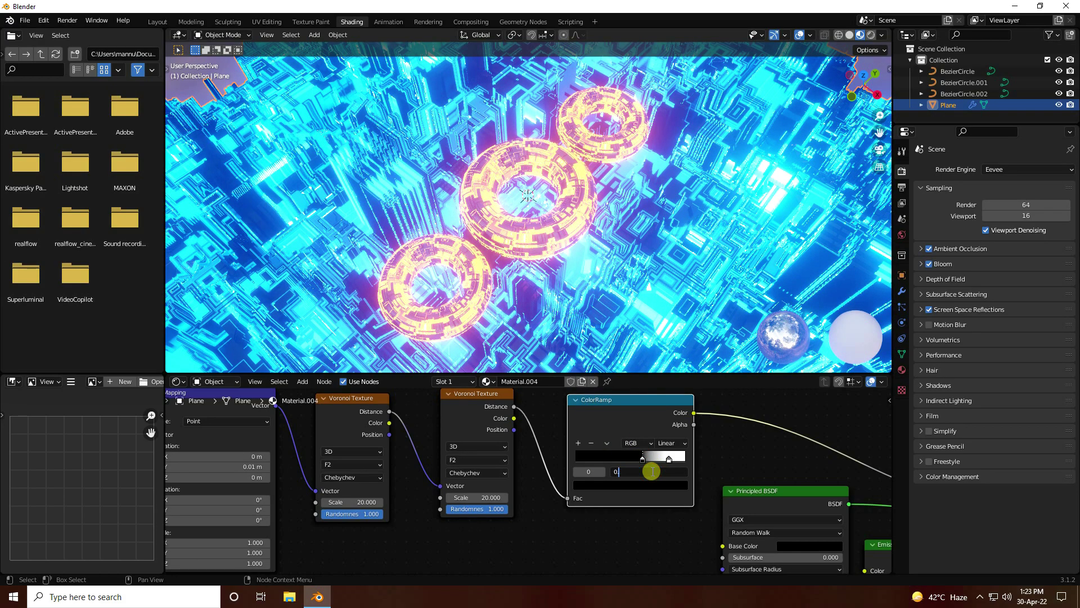
{"action": "type", "text": "0.65"}
{"action": "key", "text": "Return"}
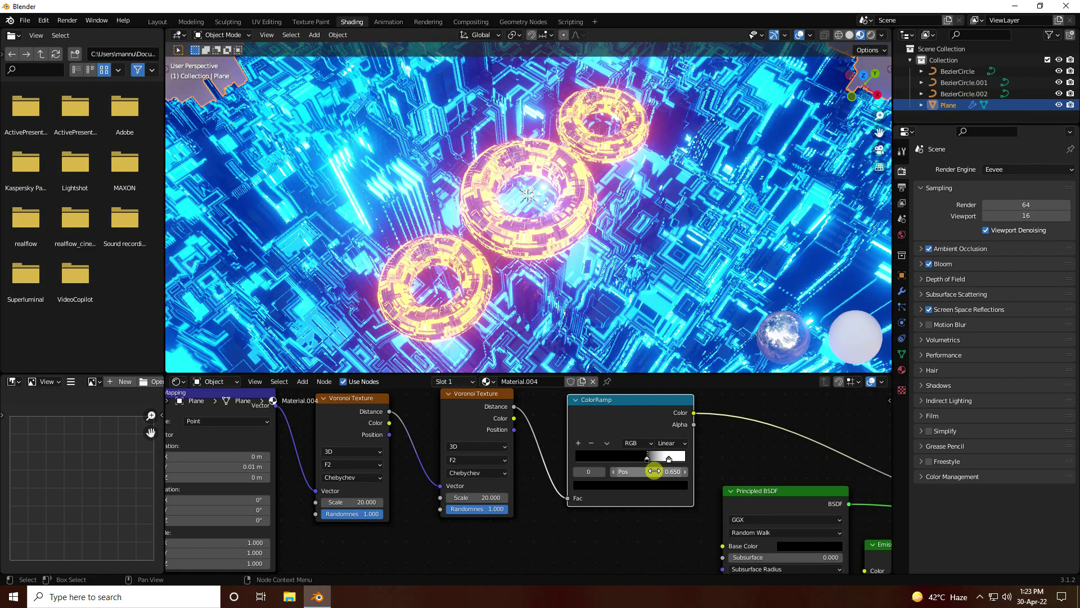
{"action": "left_click_drag", "start_coordinate": [668, 462], "coordinate": [702, 460]}
{"action": "mouse_move", "coordinate": [509, 272]}
{"action": "middle_mouse_down"}
{"action": "mouse_move", "coordinate": [532, 291]}
{"action": "mouse_move", "coordinate": [467, 222]}
{"action": "mouse_move", "coordinate": [473, 252]}
{"action": "mouse_move", "coordinate": [568, 209]}
{"action": "middle_mouse_up"}
Step: Orbit around the glowing tori and return to the Layout workspace
{"action": "scroll", "coordinate": [473, 251], "scroll_direction": "up", "scroll_amount": 3}
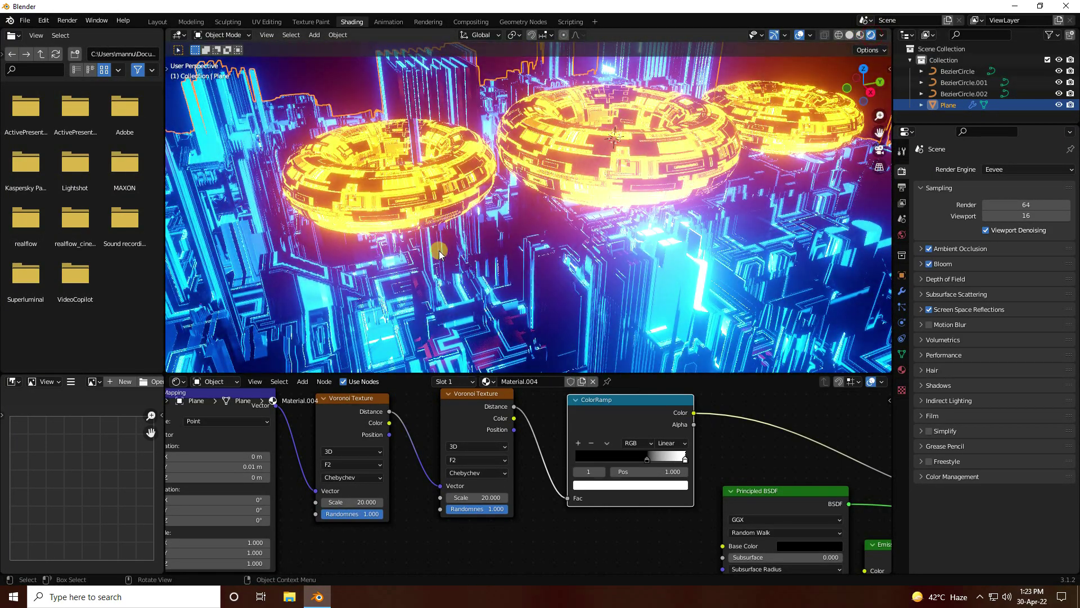
{"action": "mouse_move", "coordinate": [451, 253]}
{"action": "middle_mouse_down"}
{"action": "mouse_move", "coordinate": [461, 270]}
{"action": "mouse_move", "coordinate": [559, 270]}
{"action": "middle_mouse_up"}
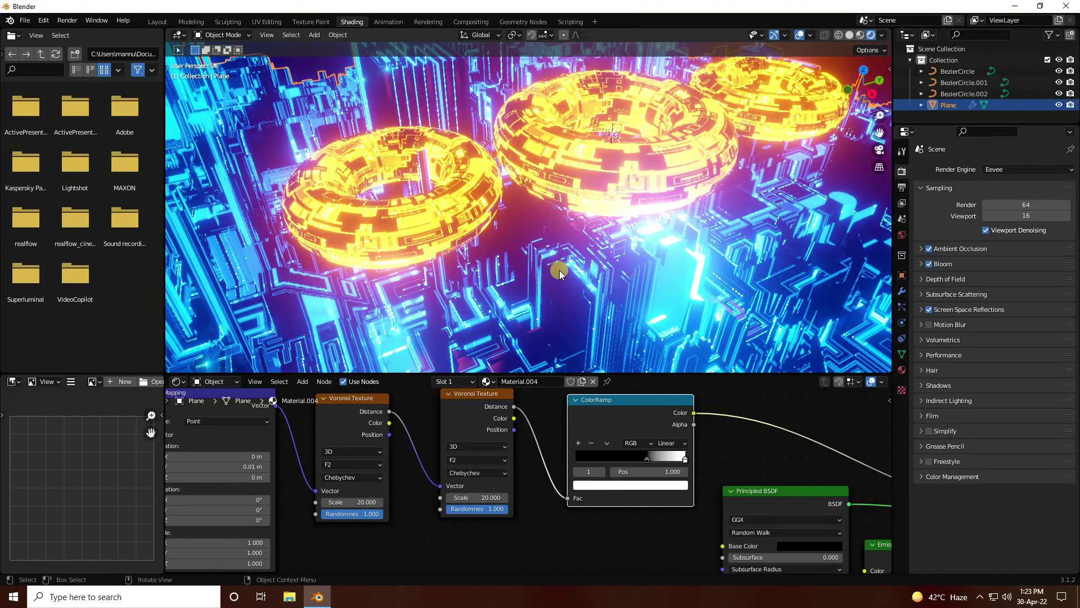
{"action": "left_click", "coordinate": [157, 23]}
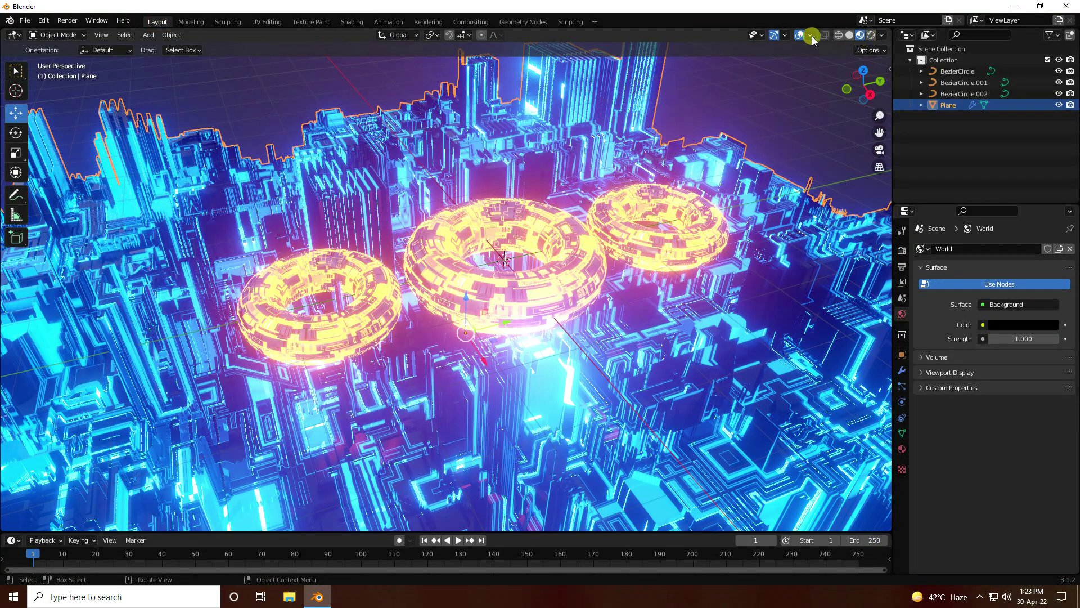
Step: Save the scene as gg.blend
{"action": "left_click", "coordinate": [24, 21]}
{"action": "left_click", "coordinate": [42, 98]}
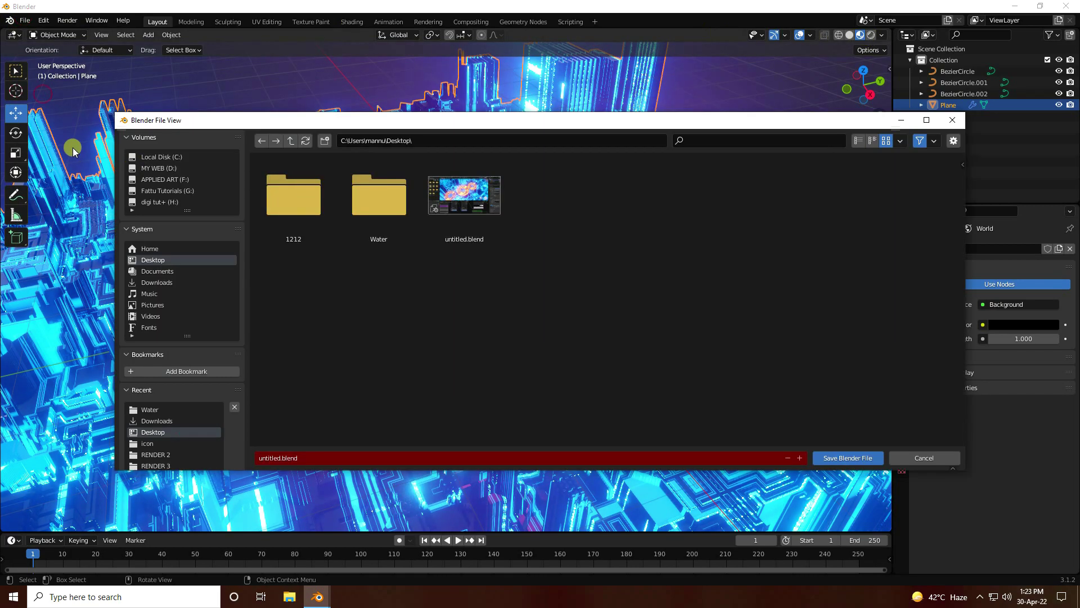
{"action": "left_click", "coordinate": [316, 460]}
{"action": "type", "text": "gg"}
{"action": "left_click", "coordinate": [823, 459]}
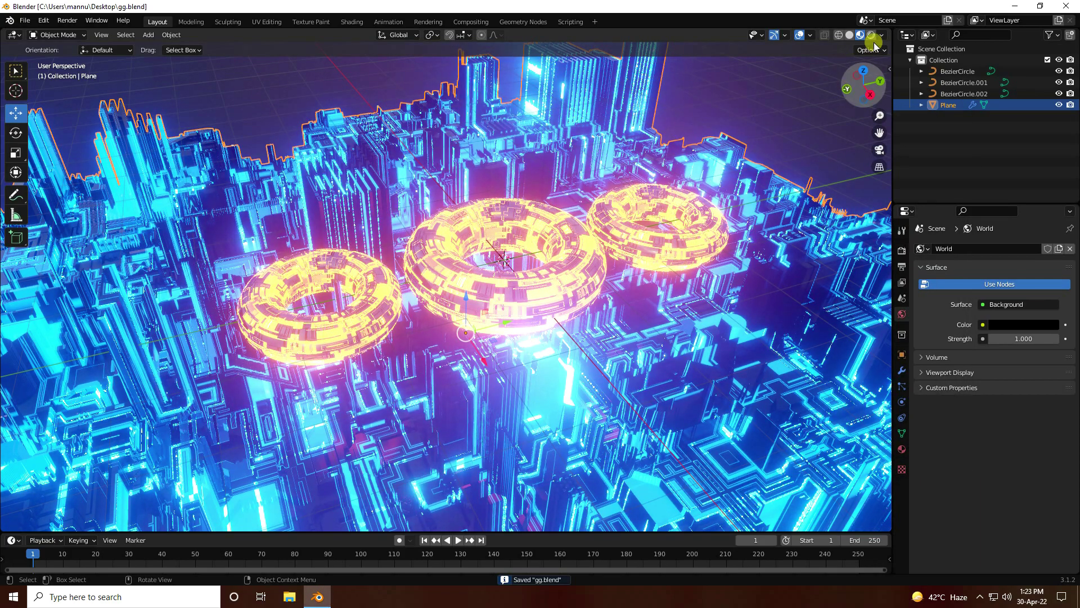
Step: Preview the animation in Rendered shading, then stop and rewind to frame 1
{"action": "left_click", "coordinate": [871, 35]}
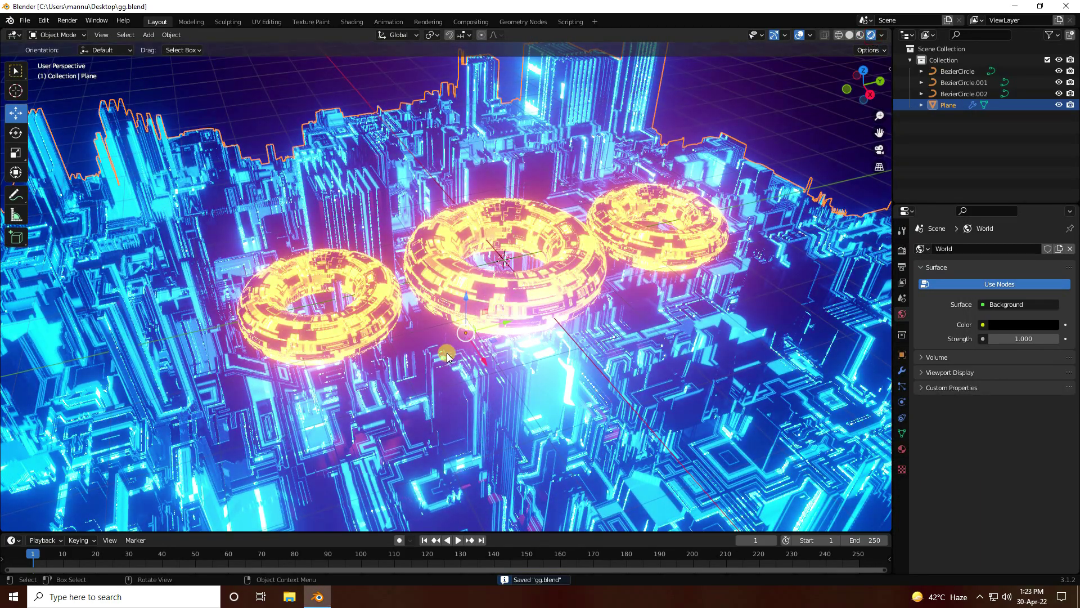
{"action": "middle_click_drag", "start_coordinate": [447, 357], "coordinate": [415, 529]}
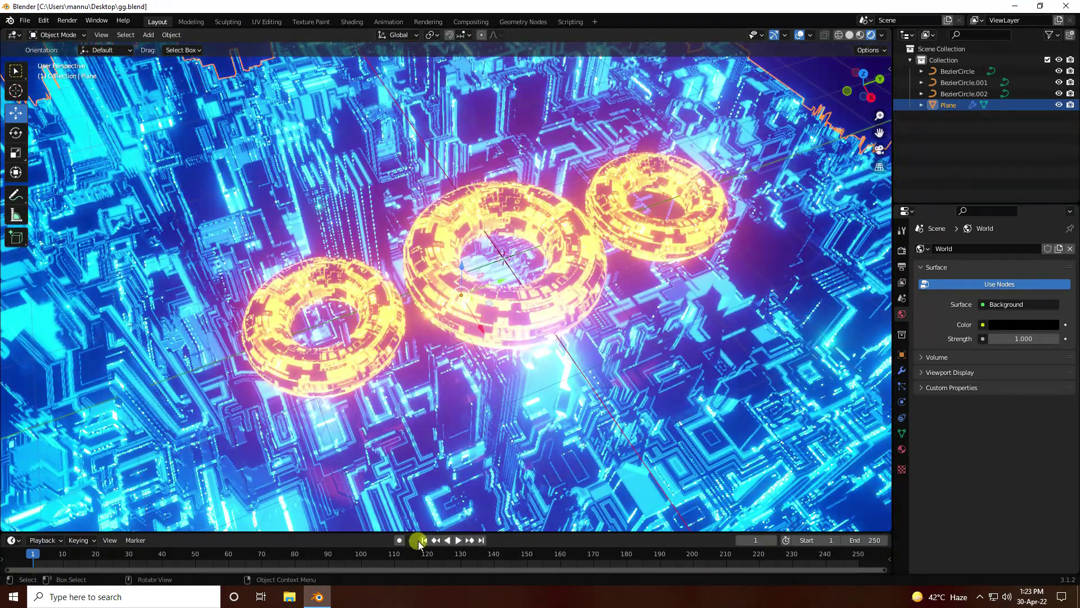
{"action": "left_click", "coordinate": [459, 541]}
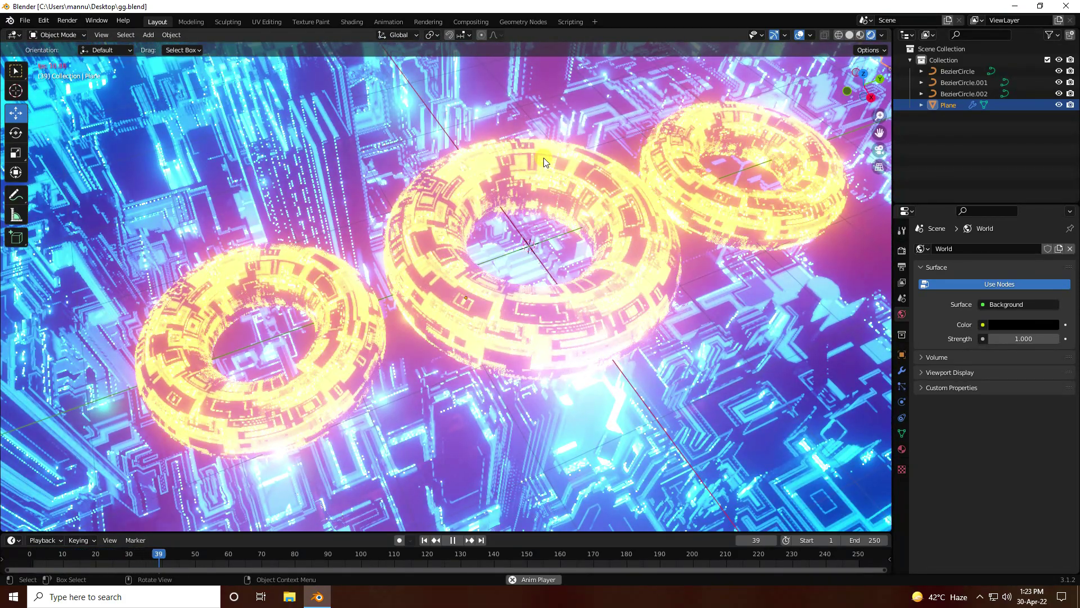
{"action": "left_click", "coordinate": [454, 540]}
{"action": "left_click", "coordinate": [425, 540]}
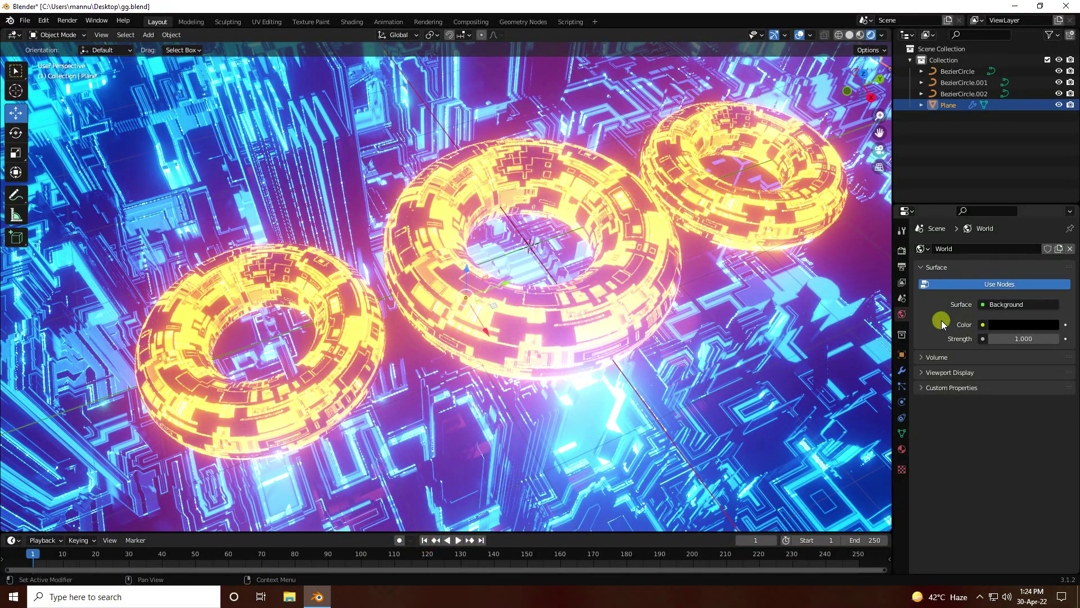
Step: Create a new folder named 'ren' on the Desktop for the render output
{"action": "left_click", "coordinate": [902, 250]}
{"action": "left_click", "coordinate": [902, 266]}
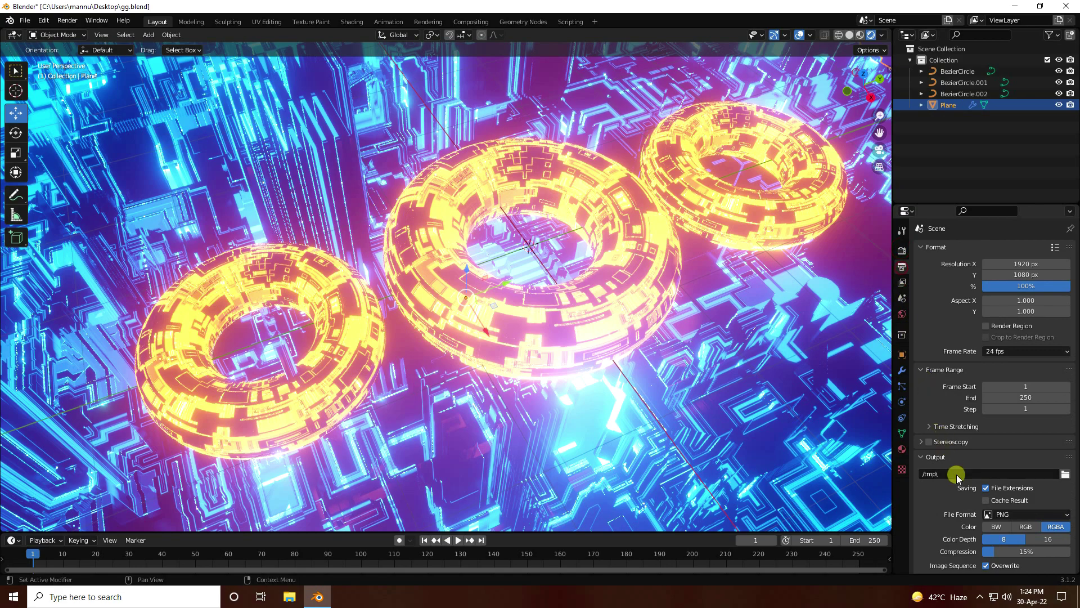
{"action": "left_click", "coordinate": [1065, 475]}
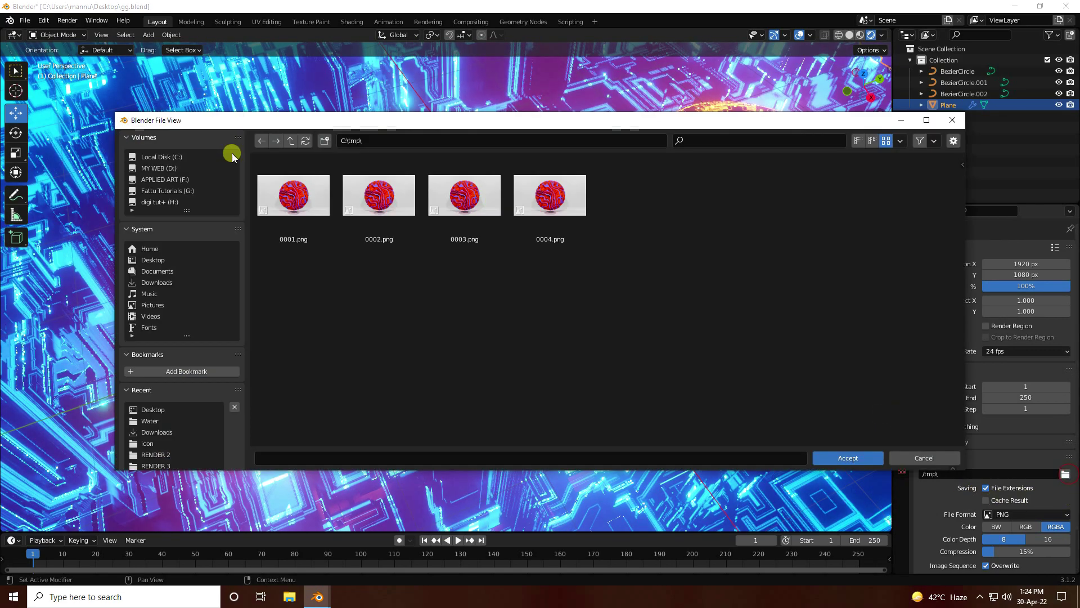
{"action": "left_click", "coordinate": [156, 260]}
{"action": "right_click", "coordinate": [434, 278]}
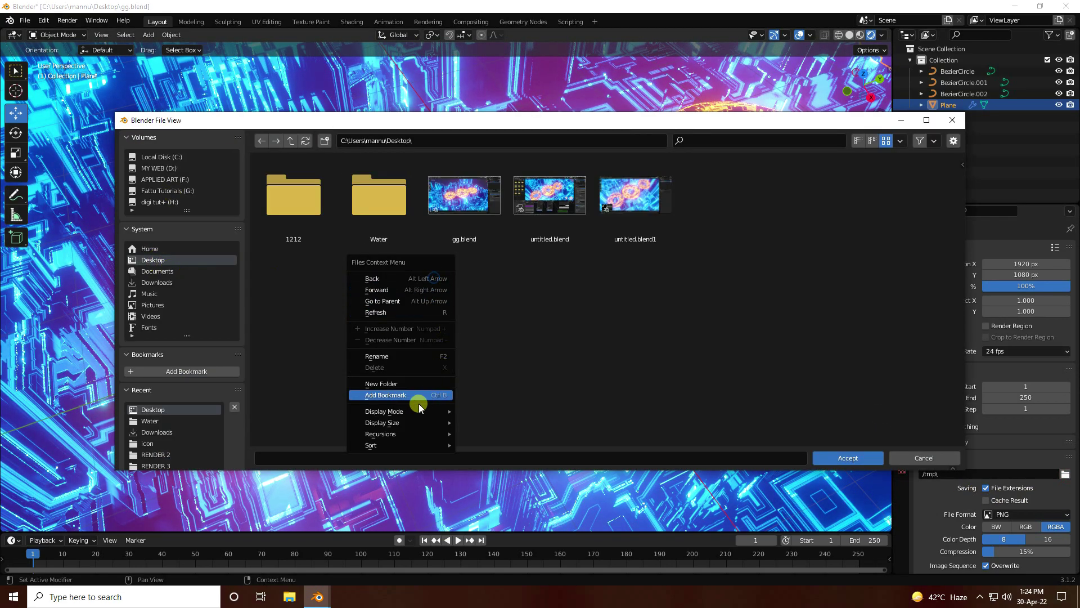
{"action": "left_click", "coordinate": [389, 383]}
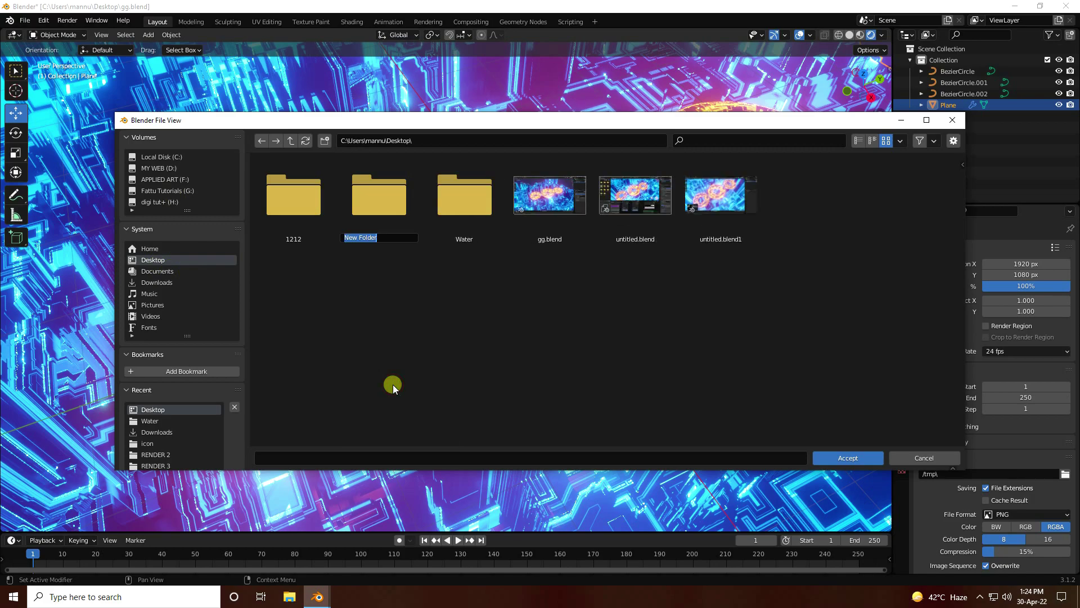
{"action": "key", "text": "Return"}
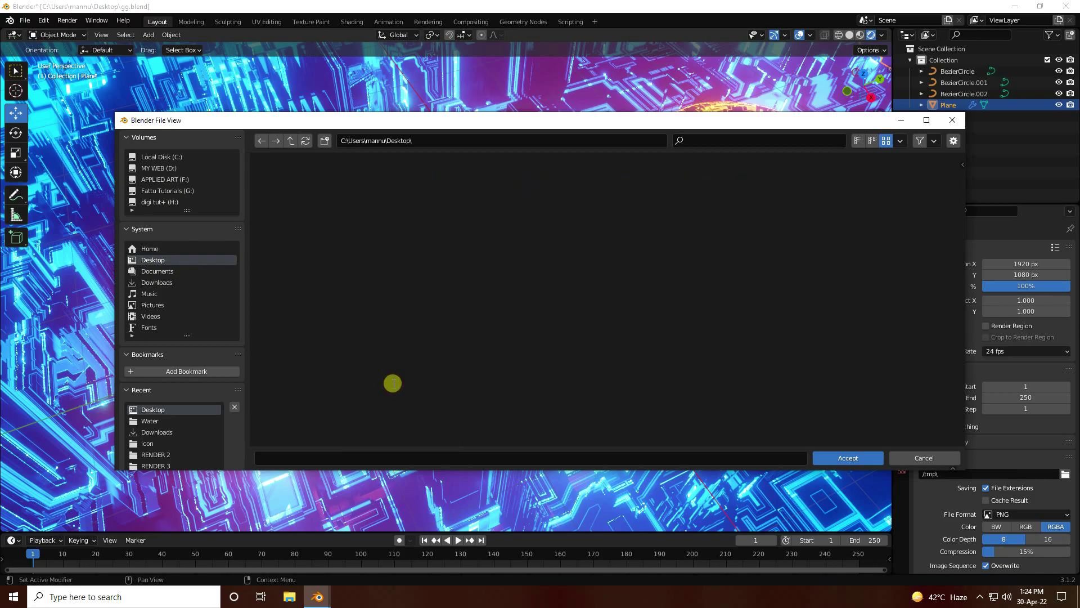
Step: Set the output file name to 1, accept the ren folder, and use 30 fps
{"action": "left_click", "coordinate": [390, 457]}
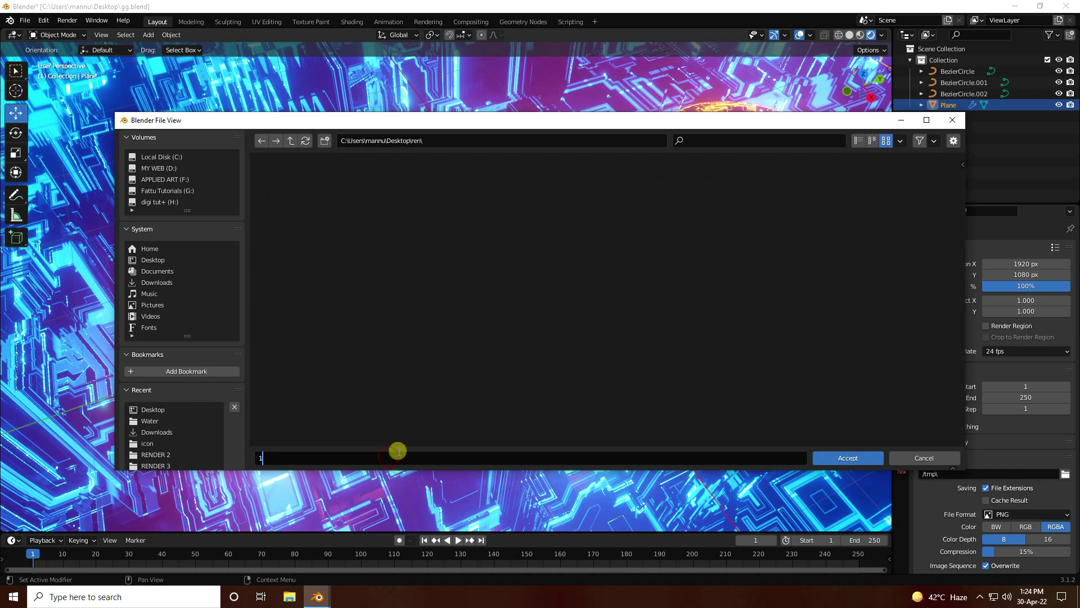
{"action": "type", "text": "1"}
{"action": "left_click", "coordinate": [843, 455]}
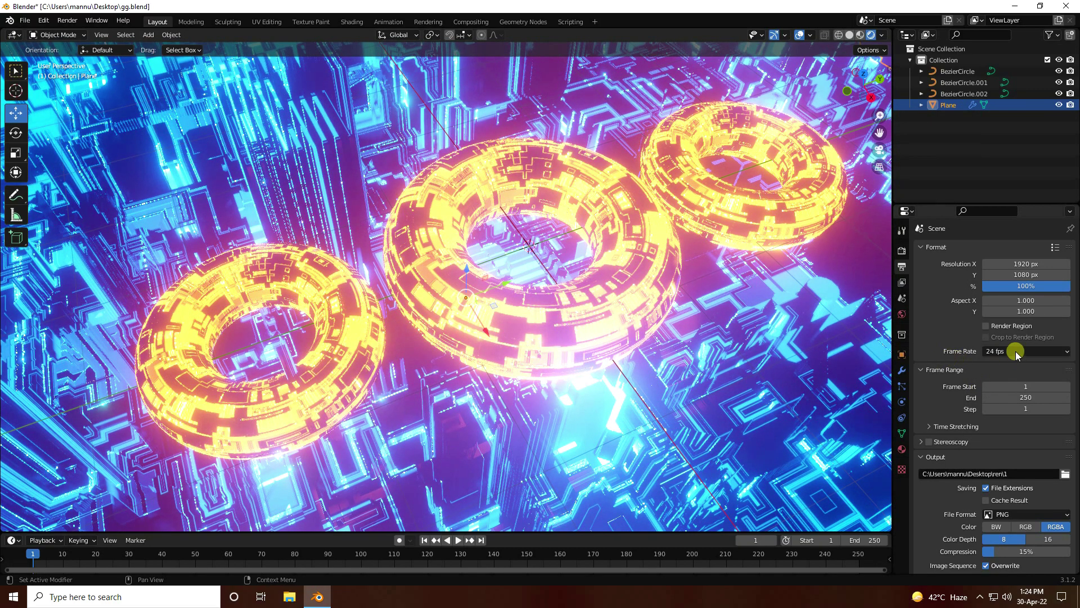
{"action": "left_click", "coordinate": [1015, 351]}
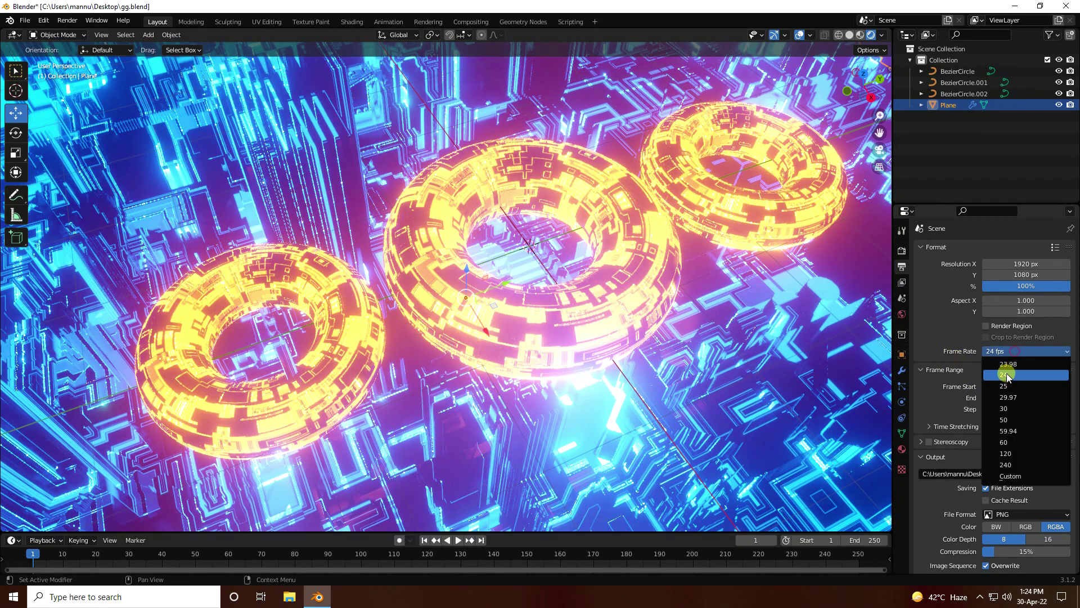
{"action": "left_click", "coordinate": [1007, 409]}
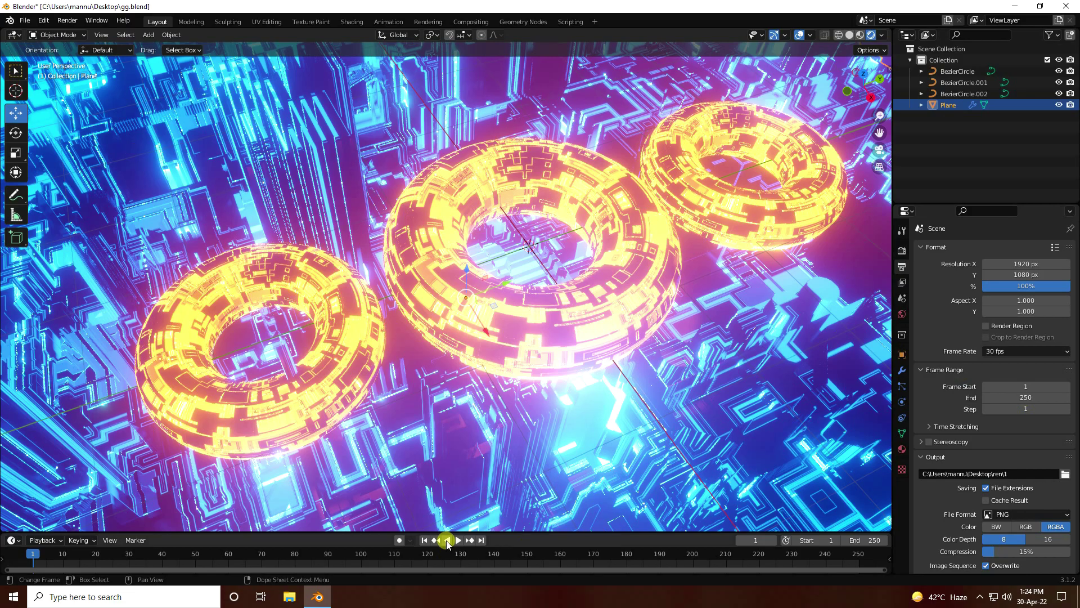
Step: Add a camera aligned to the current view with a 35 mm focal length
{"action": "left_click", "coordinate": [148, 36]}
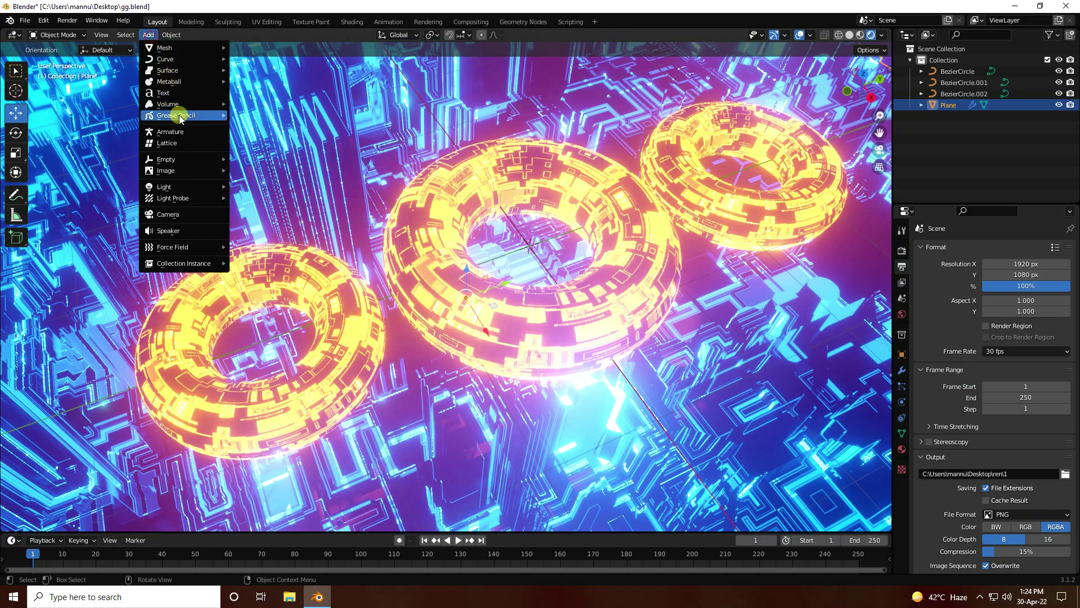
{"action": "left_click", "coordinate": [191, 212]}
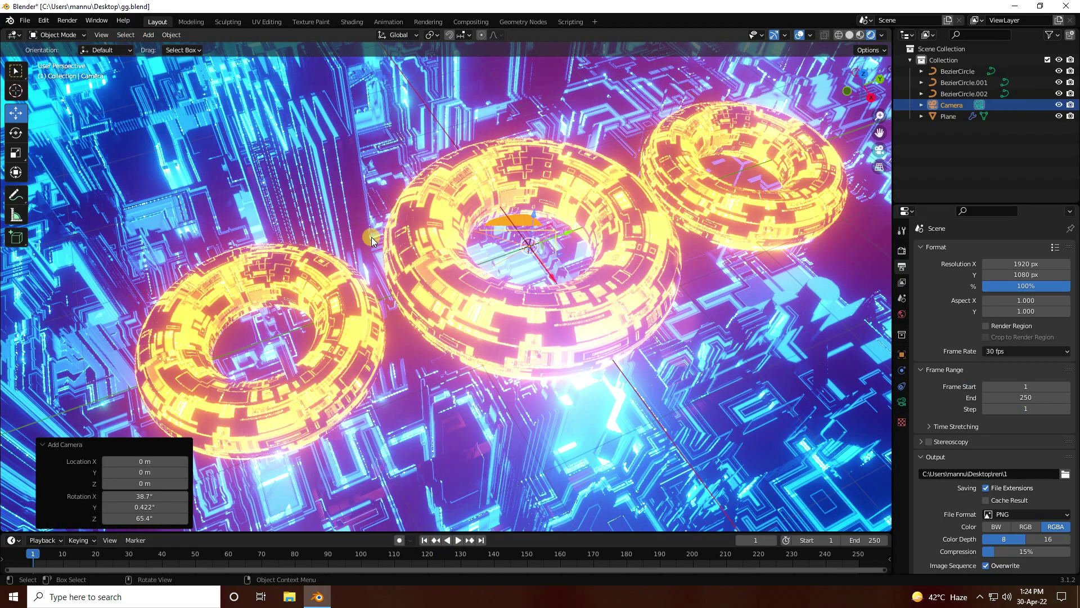
{"action": "key", "text": "ctrl+alt+KP_0"}
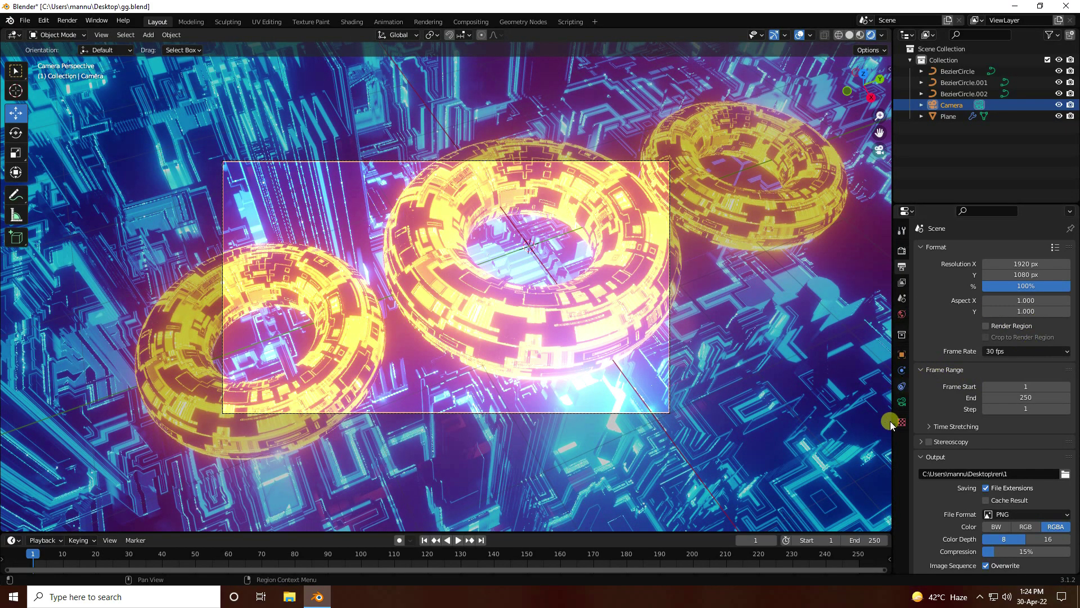
{"action": "left_click", "coordinate": [902, 401]}
{"action": "left_click", "coordinate": [1017, 302]}
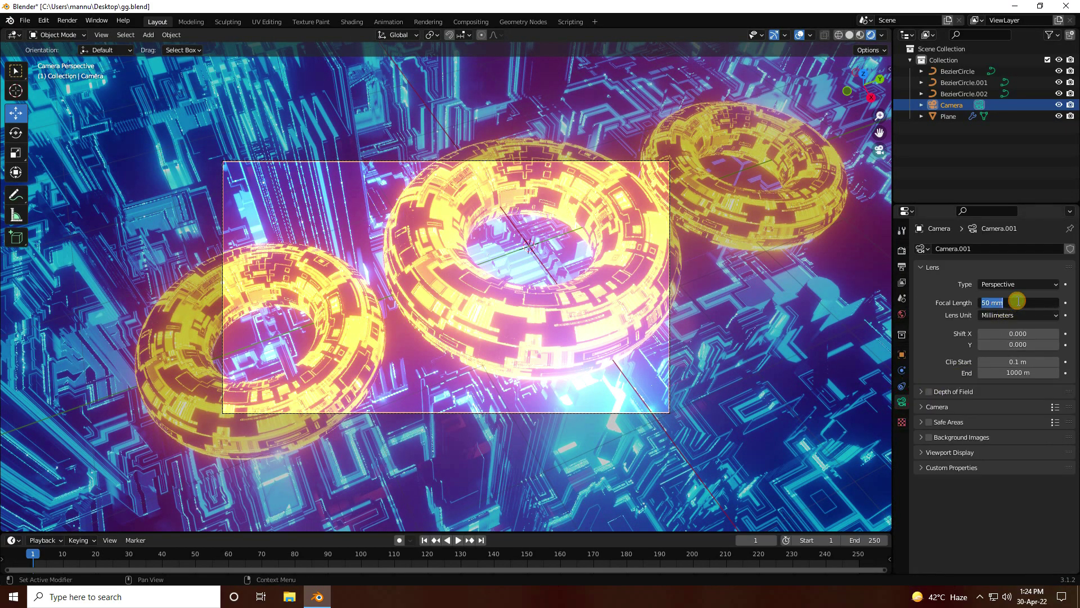
{"action": "key", "text": "Return"}
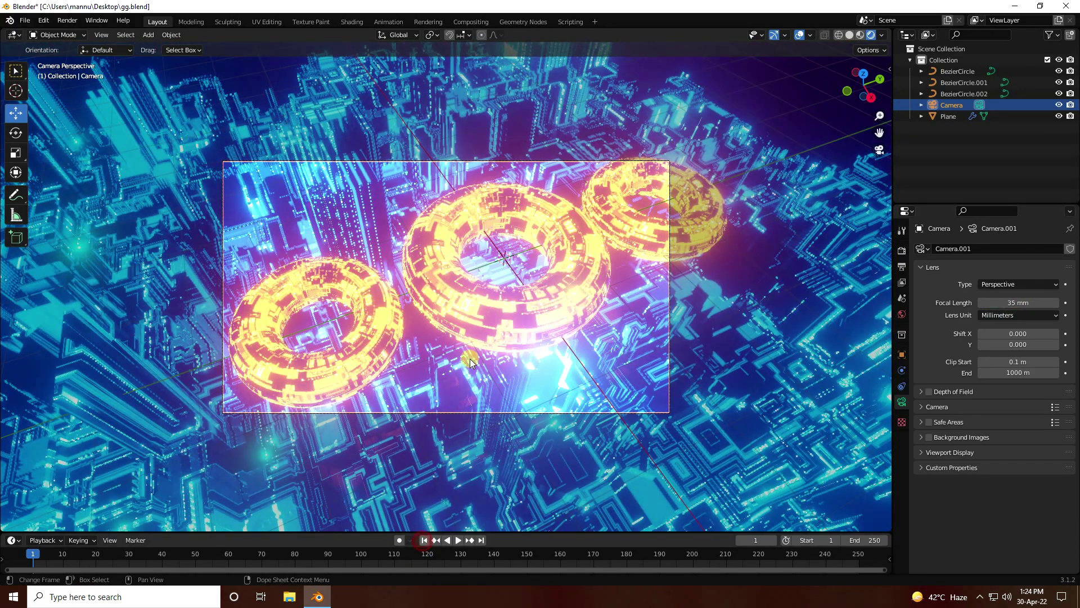
Step: Lock the camera to the view and reframe it, pulled back over the three tori
{"action": "middle_click_drag", "start_coordinate": [473, 337], "coordinate": [574, 338]}
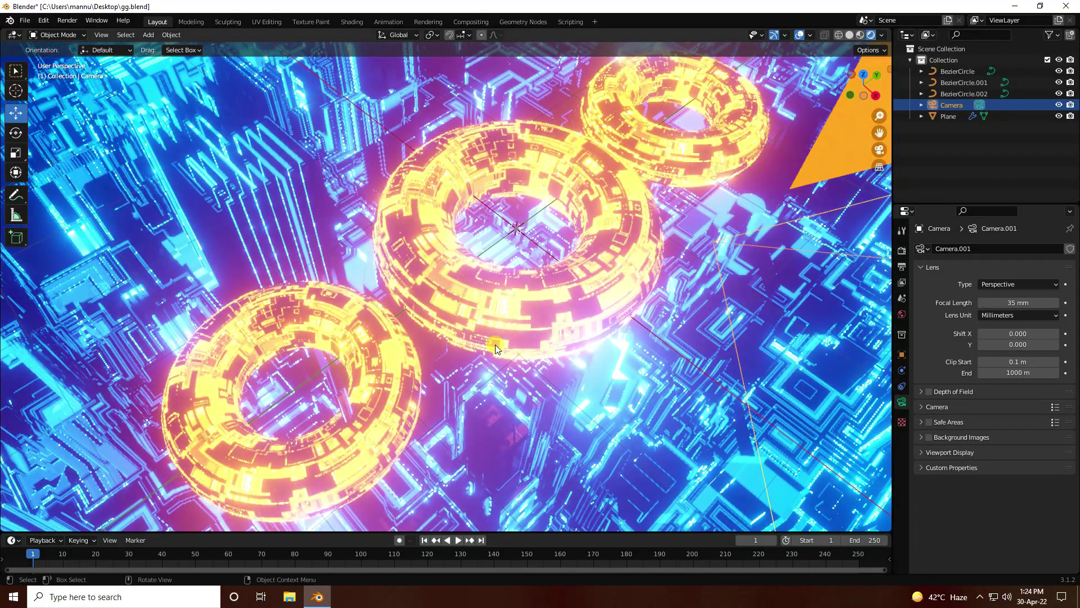
{"action": "key", "text": "KP_0"}
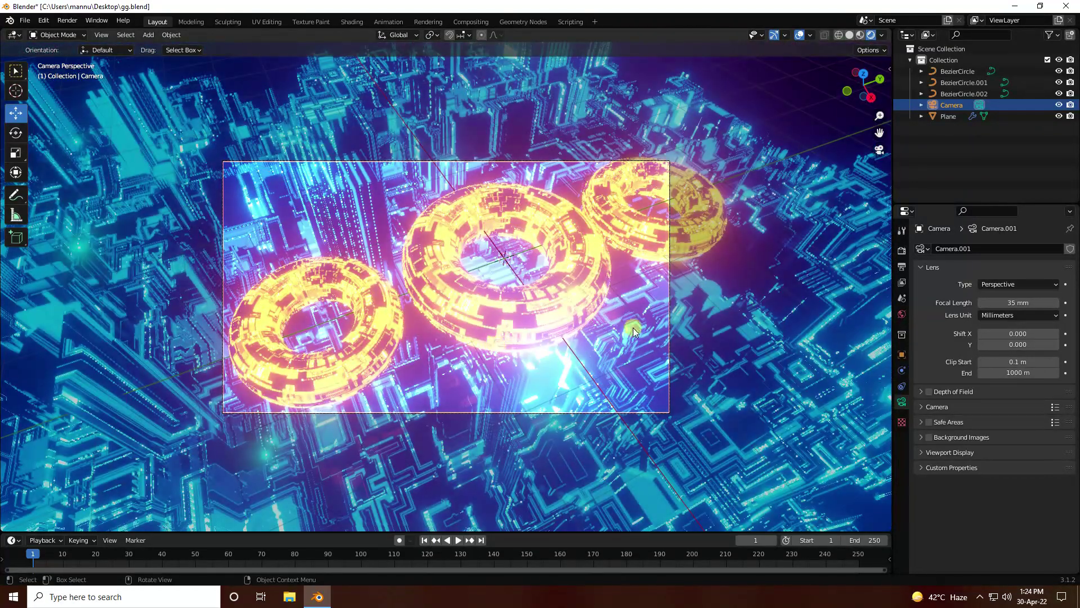
{"action": "left_click", "coordinate": [889, 69]}
{"action": "left_click", "coordinate": [885, 132]}
{"action": "left_click", "coordinate": [822, 207]}
{"action": "mouse_move", "coordinate": [498, 251]}
{"action": "middle_mouse_down"}
{"action": "mouse_move", "coordinate": [524, 242]}
{"action": "mouse_move", "coordinate": [491, 234]}
{"action": "mouse_move", "coordinate": [488, 243]}
{"action": "middle_mouse_up"}
{"action": "scroll", "coordinate": [519, 244], "scroll_direction": "down", "scroll_amount": 3}
{"action": "scroll", "coordinate": [514, 268], "scroll_direction": "down", "scroll_amount": 2, "text": "shift"}
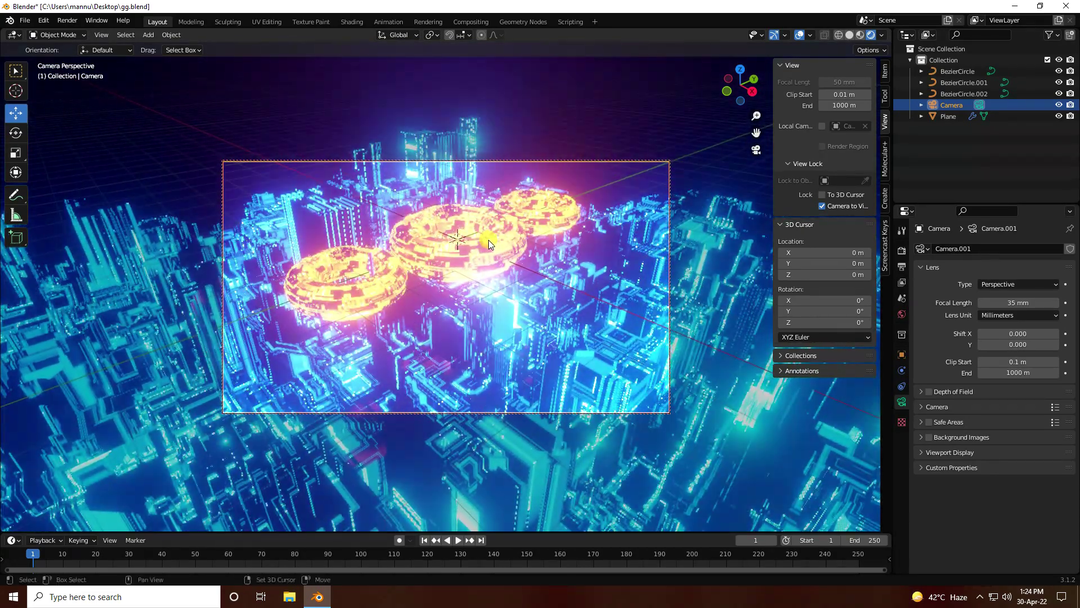
Step: Keyframe camera location and rotation at frame 1 and, facing the central torus, at frame 250
{"action": "key", "text": "i"}
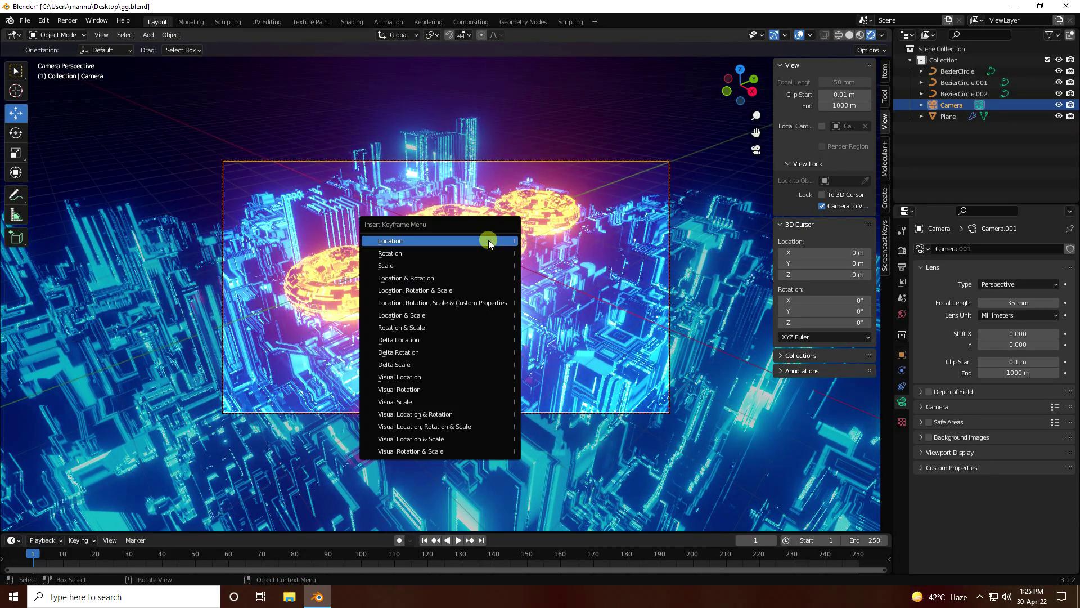
{"action": "left_click", "coordinate": [427, 278]}
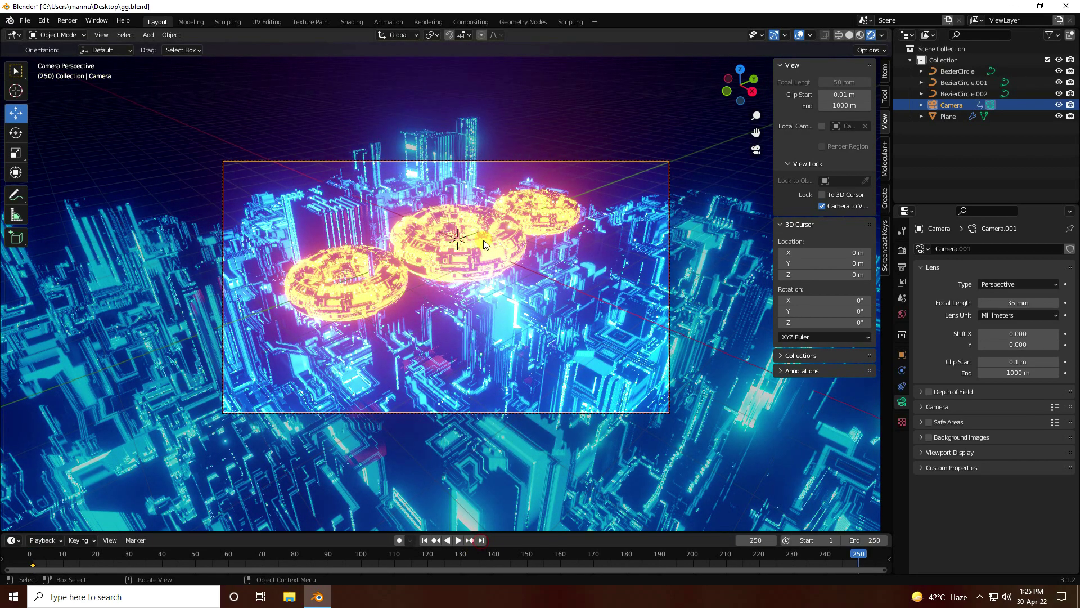
{"action": "left_click", "coordinate": [481, 540]}
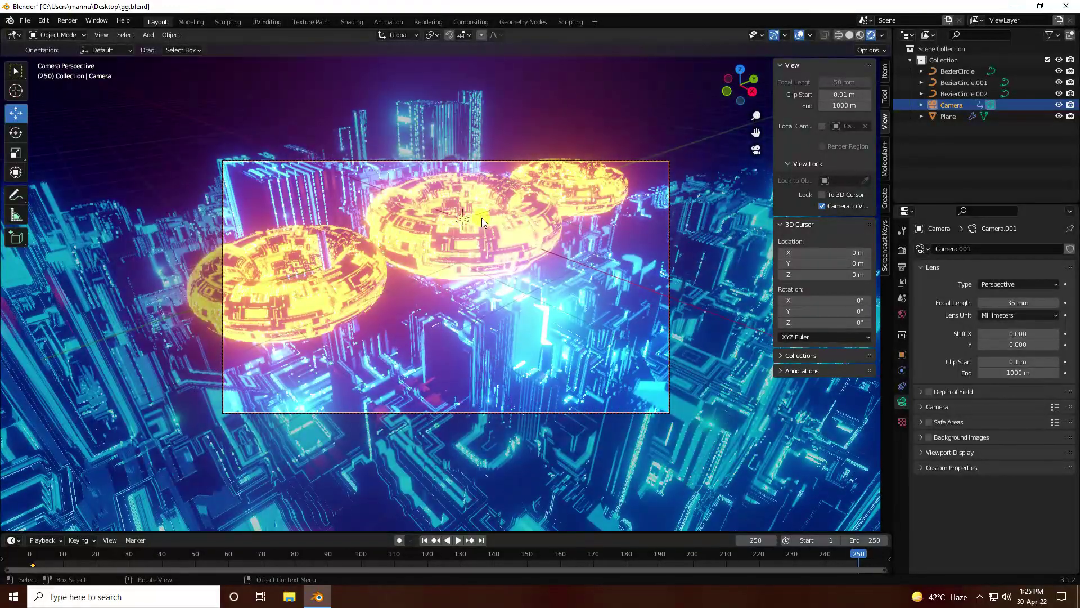
{"action": "scroll", "coordinate": [481, 218], "scroll_direction": "up", "scroll_amount": 8}
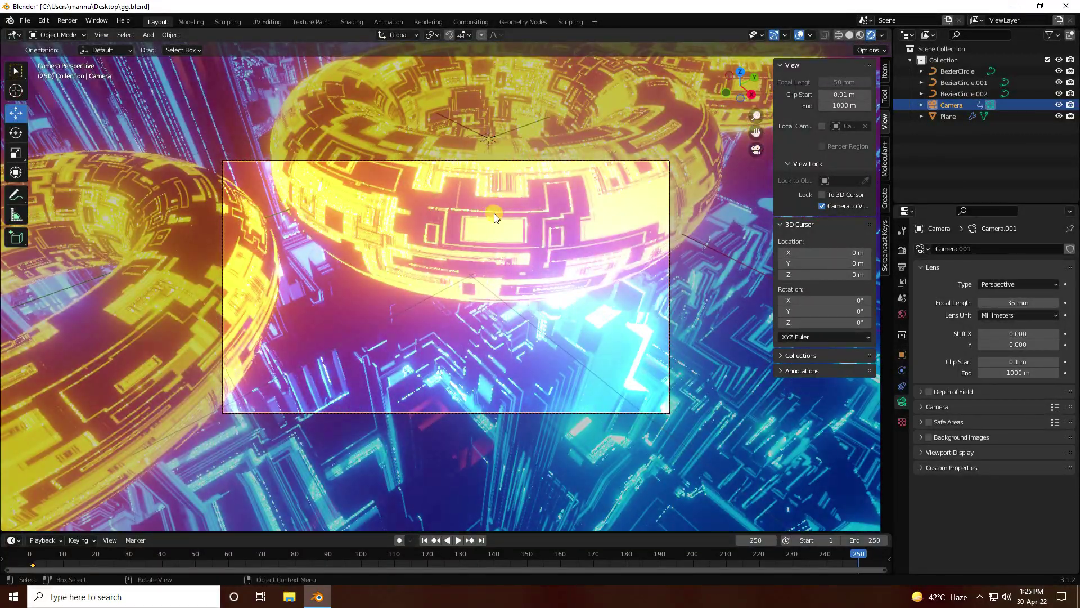
{"action": "middle_click_drag", "start_coordinate": [494, 218], "coordinate": [455, 268]}
{"action": "key", "text": "i"}
{"action": "left_click", "coordinate": [450, 262]}
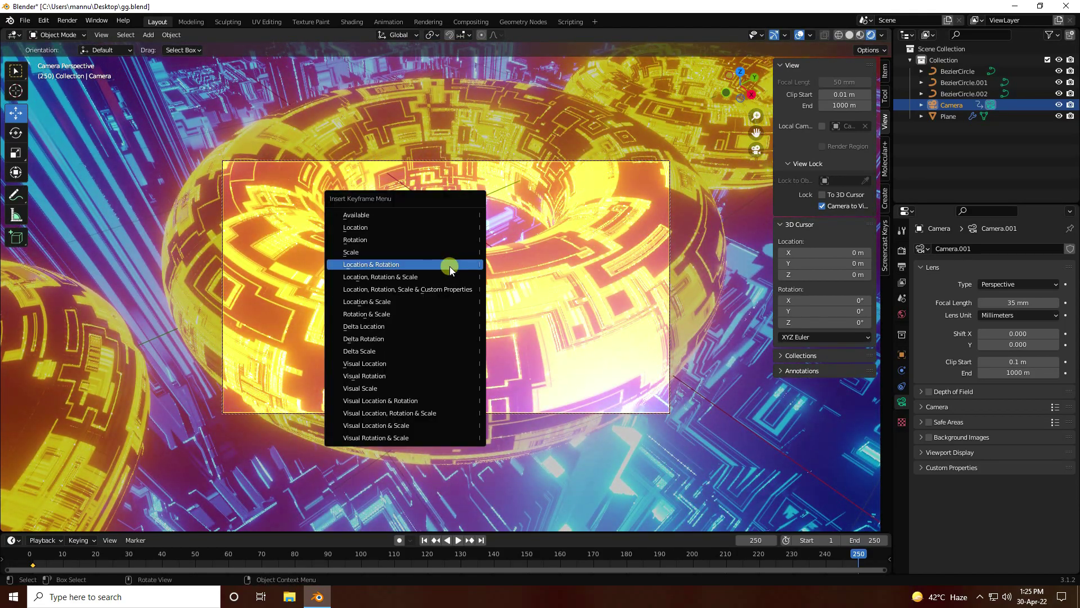
Step: Play back the camera animation from frame 1, then render the whole animation
{"action": "left_click", "coordinate": [435, 541]}
{"action": "left_click", "coordinate": [458, 540]}
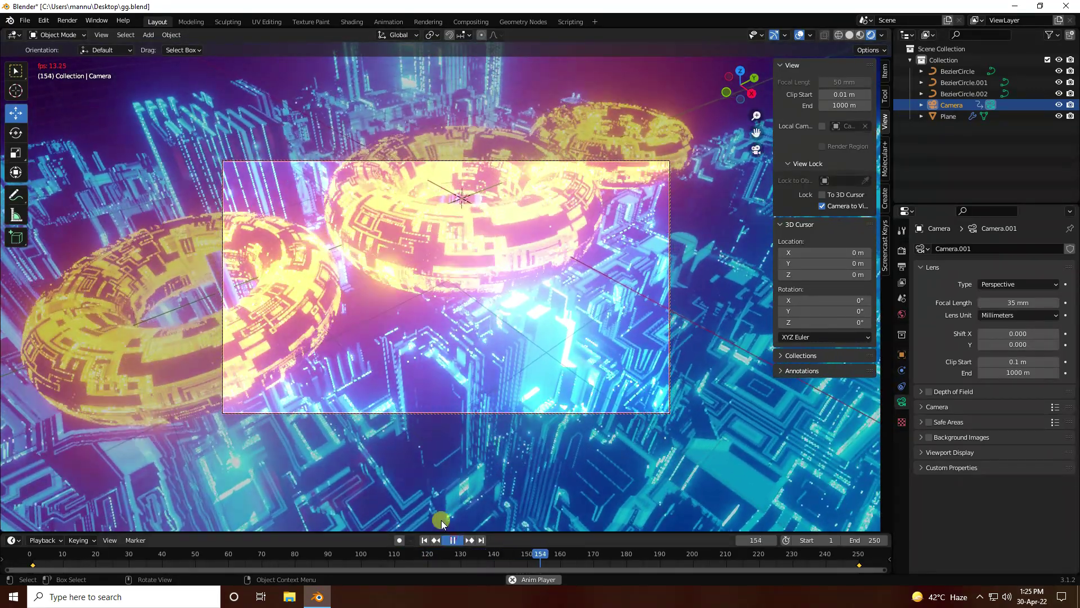
{"action": "left_click", "coordinate": [454, 539]}
{"action": "left_click", "coordinate": [67, 20]}
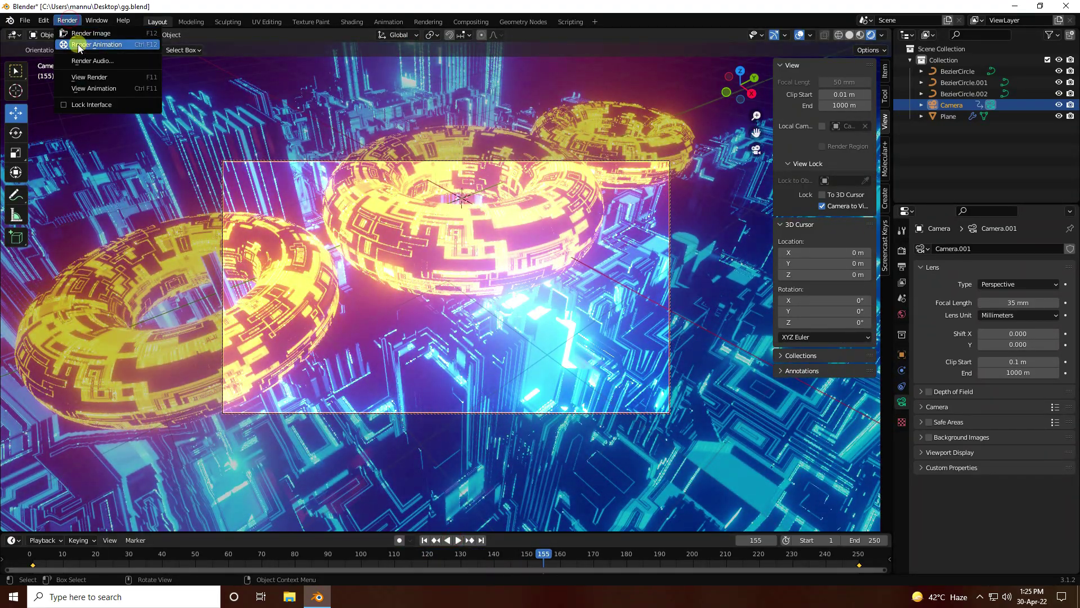
{"action": "left_click", "coordinate": [79, 48]}
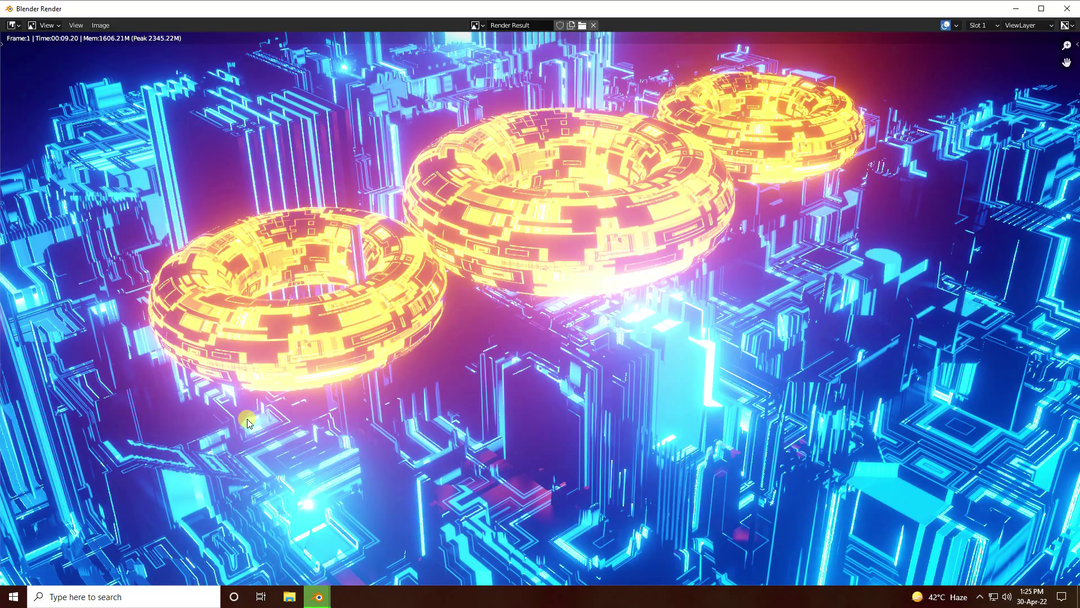